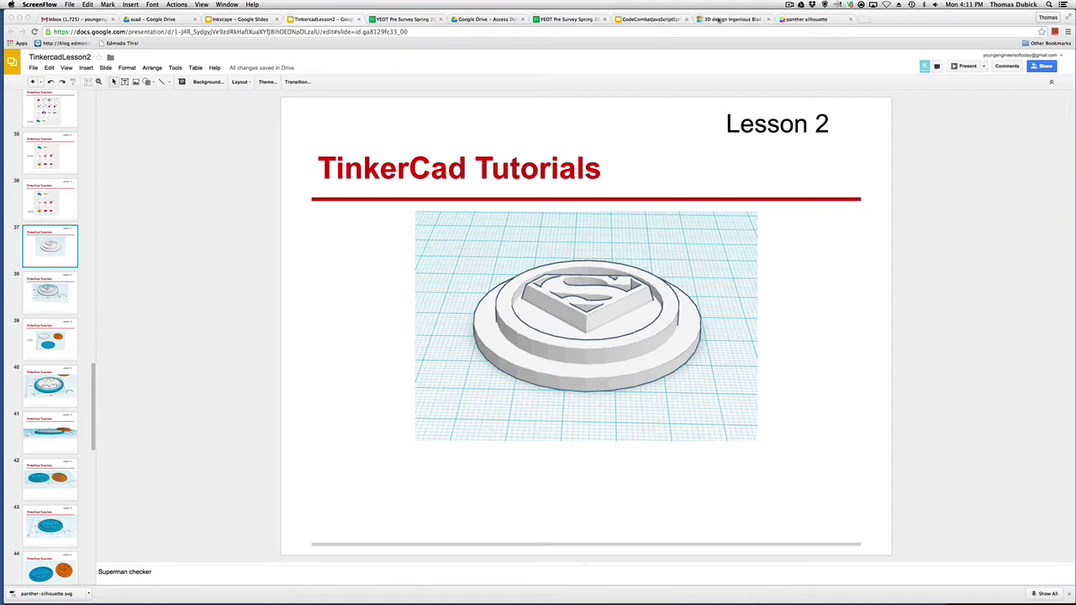
Switch to the Tinkercad tab, return to the checker examples design, then go to the All designs dashboard
left_click(719, 19)
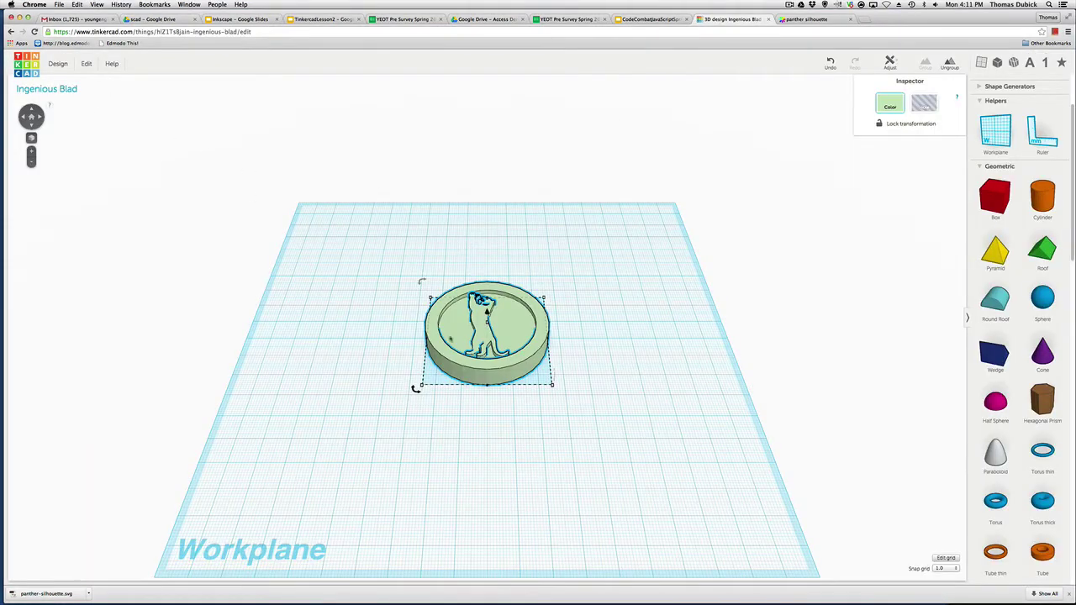
left_click(10, 31)
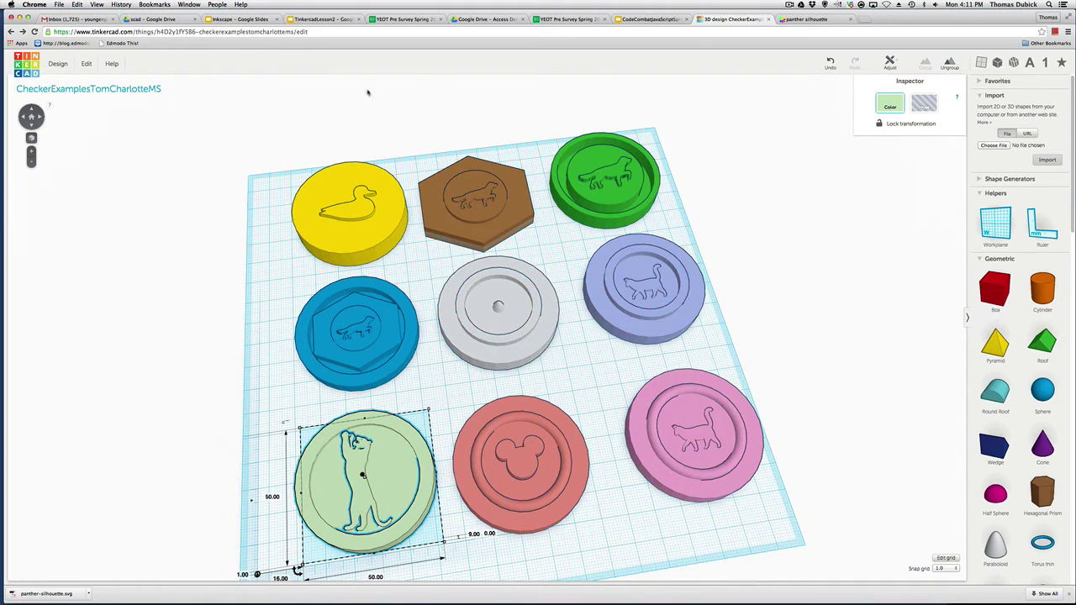
left_click(25, 61)
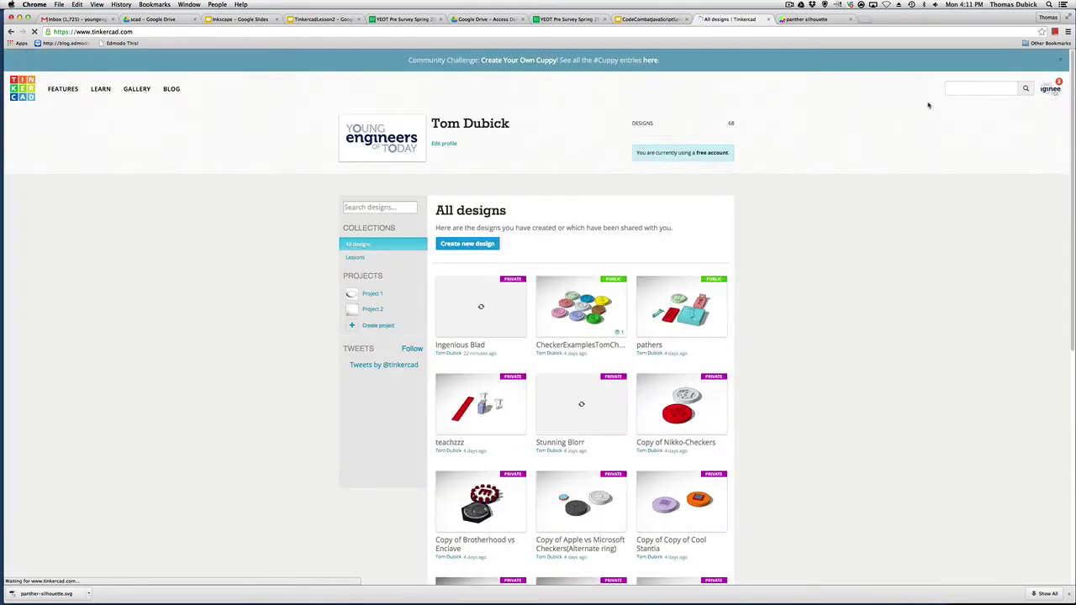
left_click(978, 89)
Search Tinkercad for your own user name and open your profile's Things gallery
type("tom")
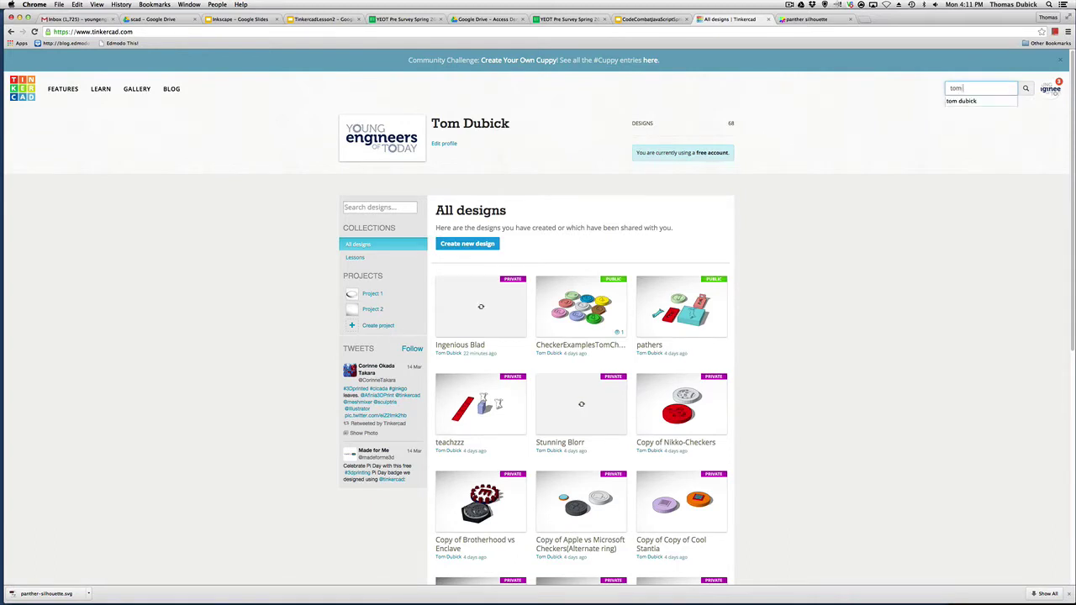
type(" dubick")
key("Return")
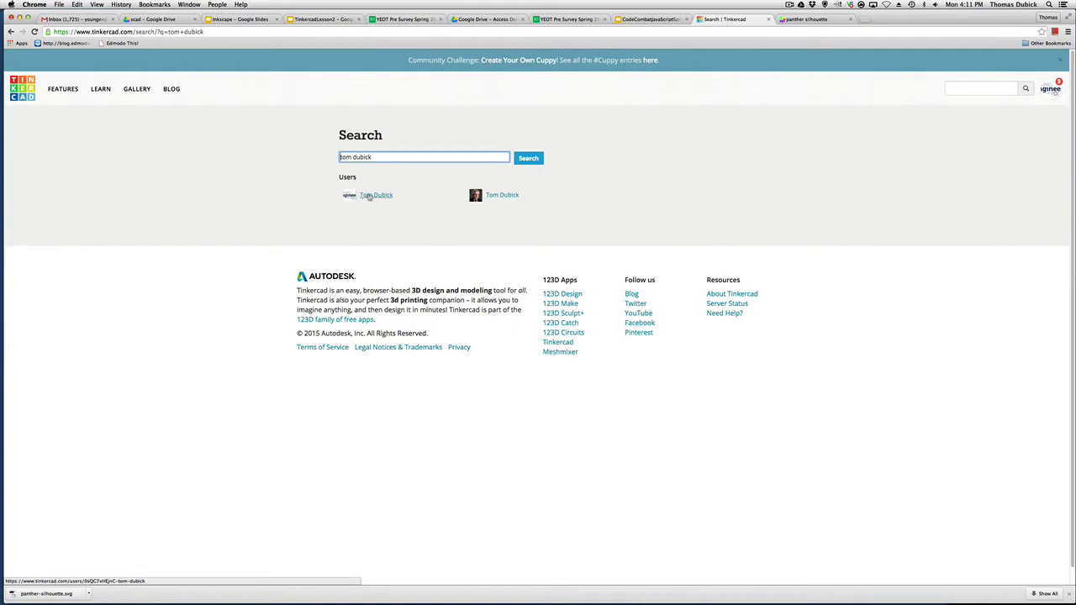
left_click(369, 195)
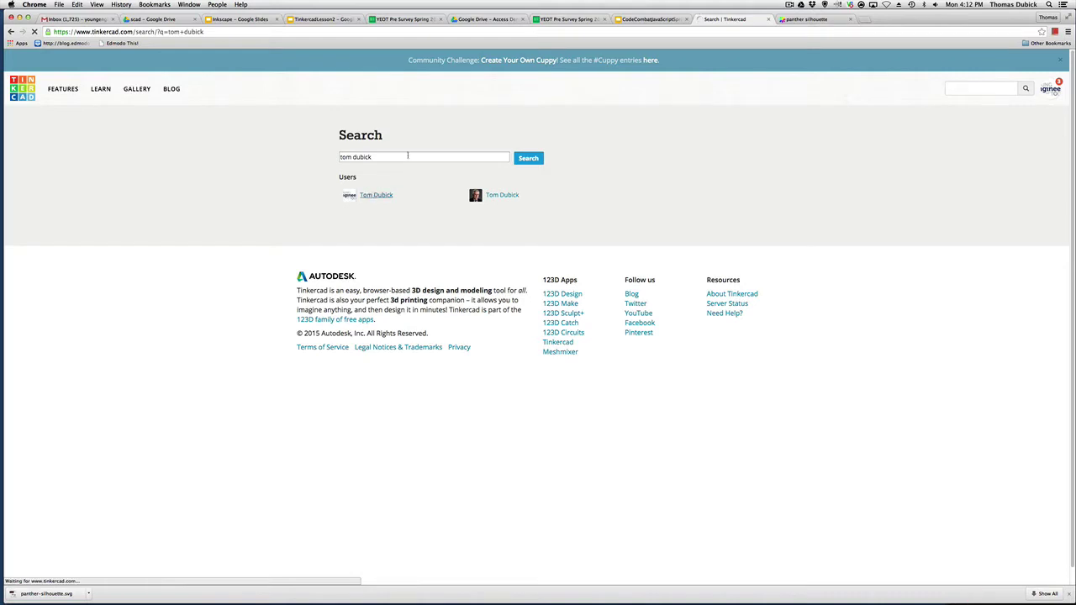
left_click(225, 32)
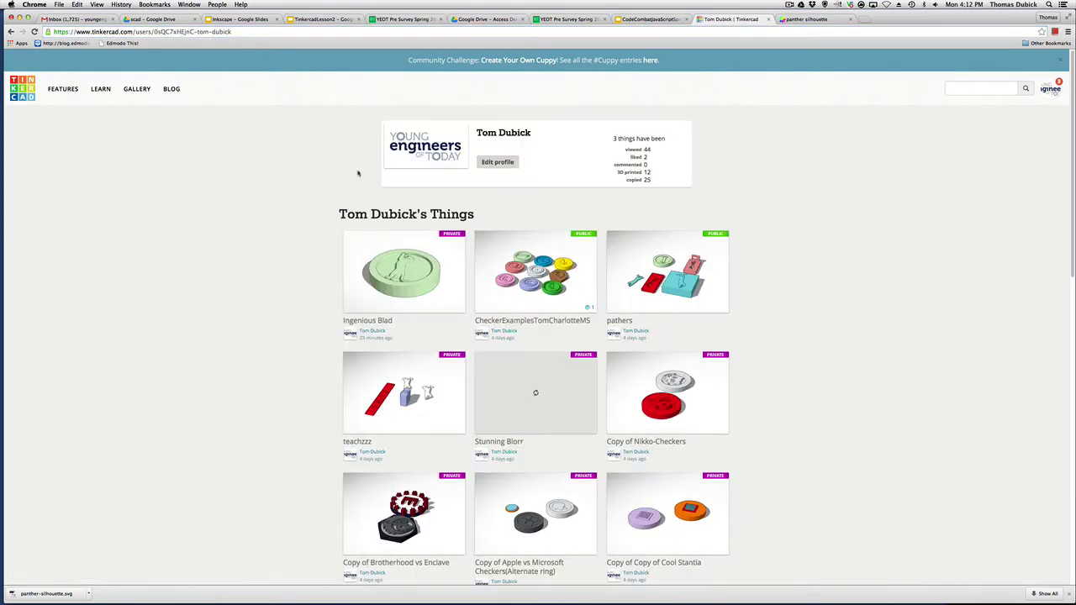
mouse_move(521, 265)
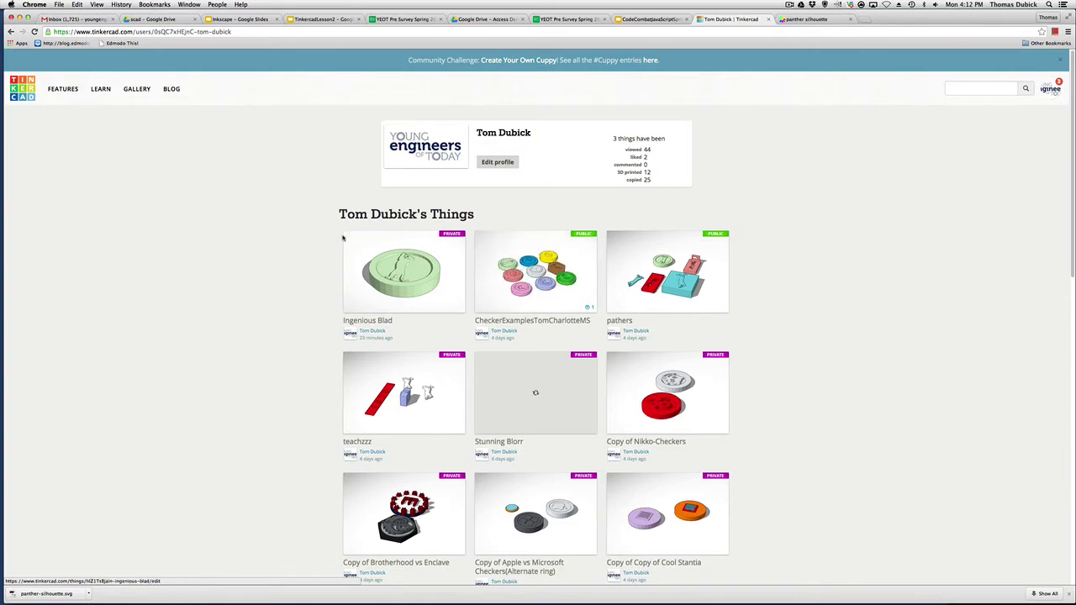
View the CheckerExamples design's detail page, close it, and return to the TinkercadLesson2 slides
left_click(560, 252)
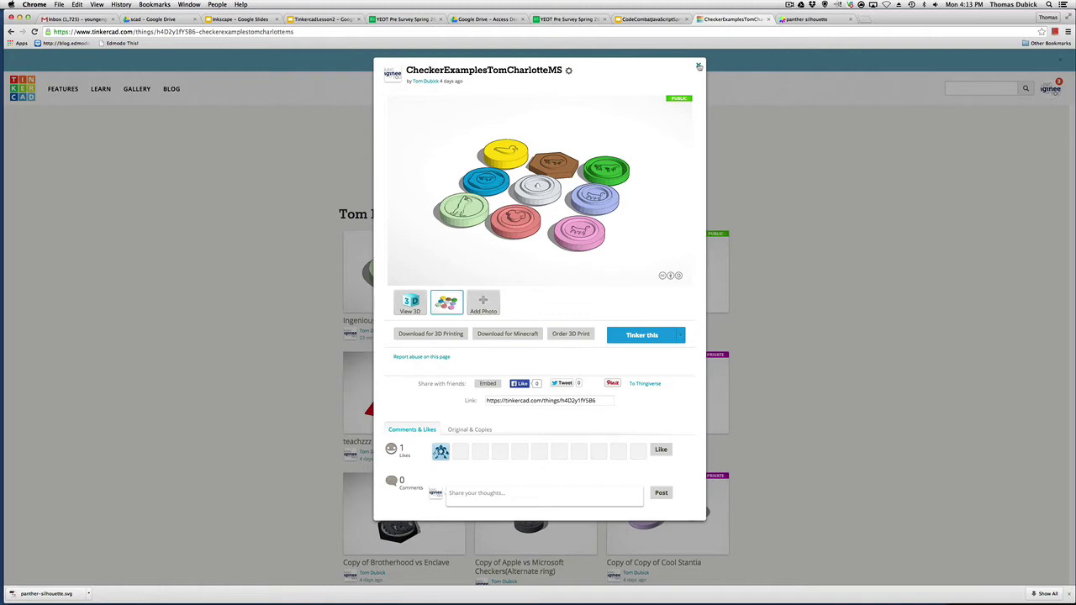
left_click(698, 65)
left_click(329, 19)
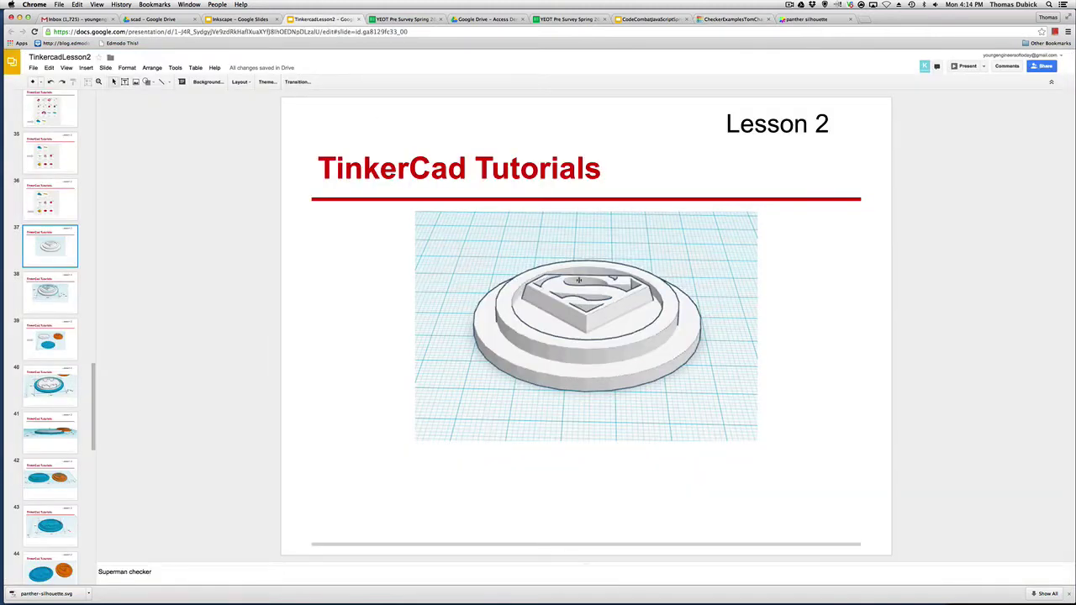
Review slides 38–40 on checker dimensions, the checker base and aligning checkers
left_click(54, 390)
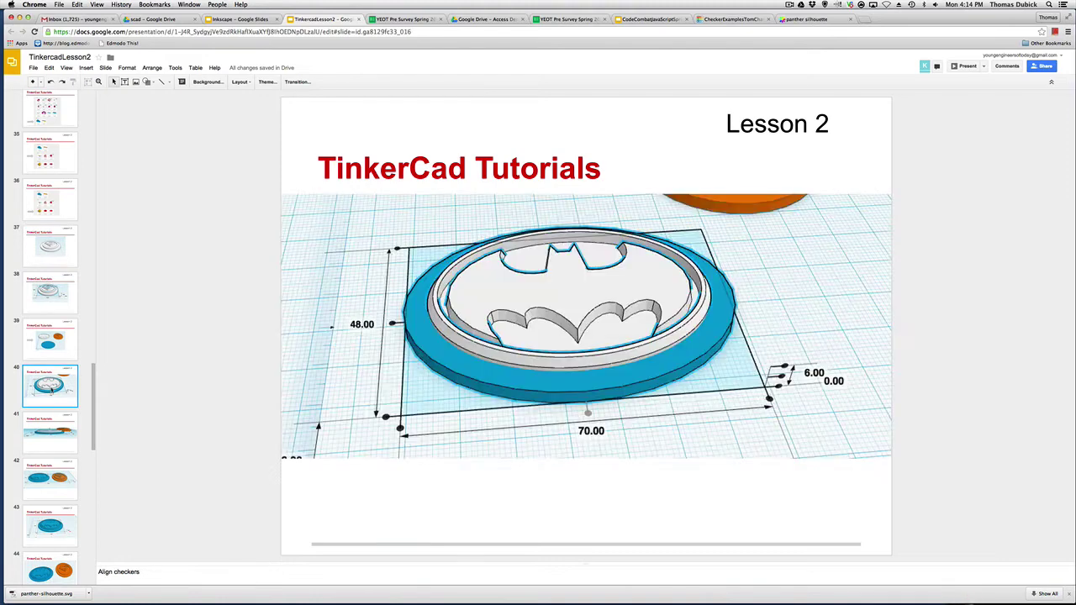
left_click(49, 290)
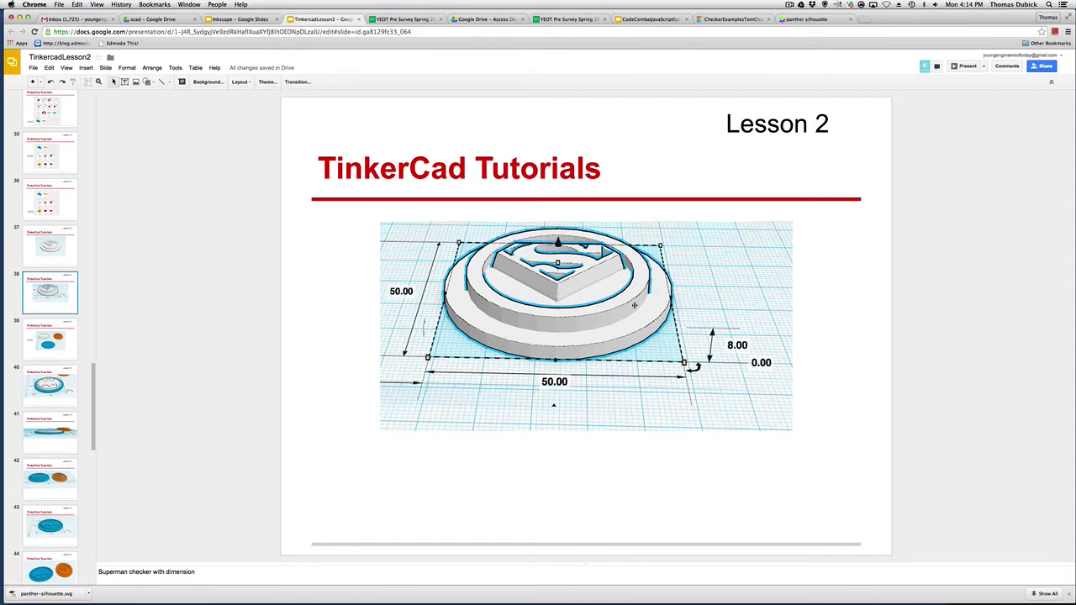
left_click(47, 353)
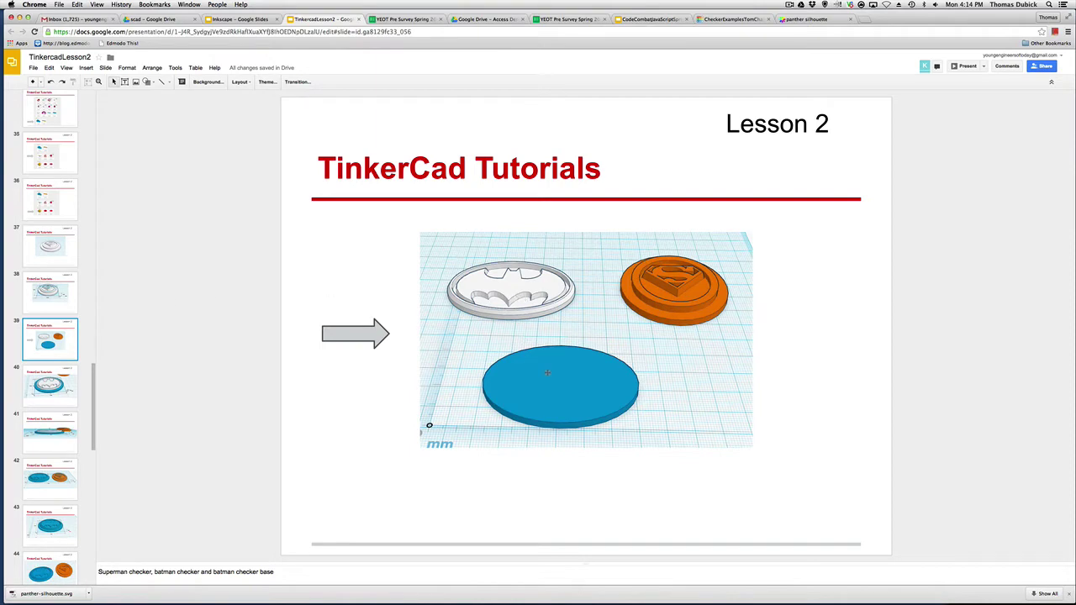
key("Down")
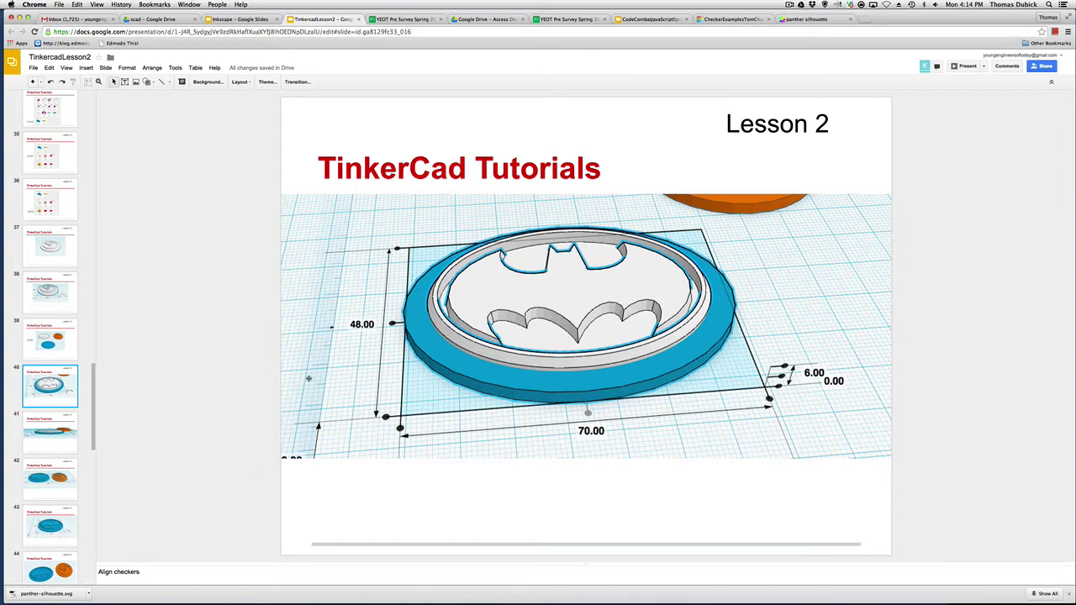
Step through slides 41–44 to the finished Batman and Superman coins
left_click(62, 436)
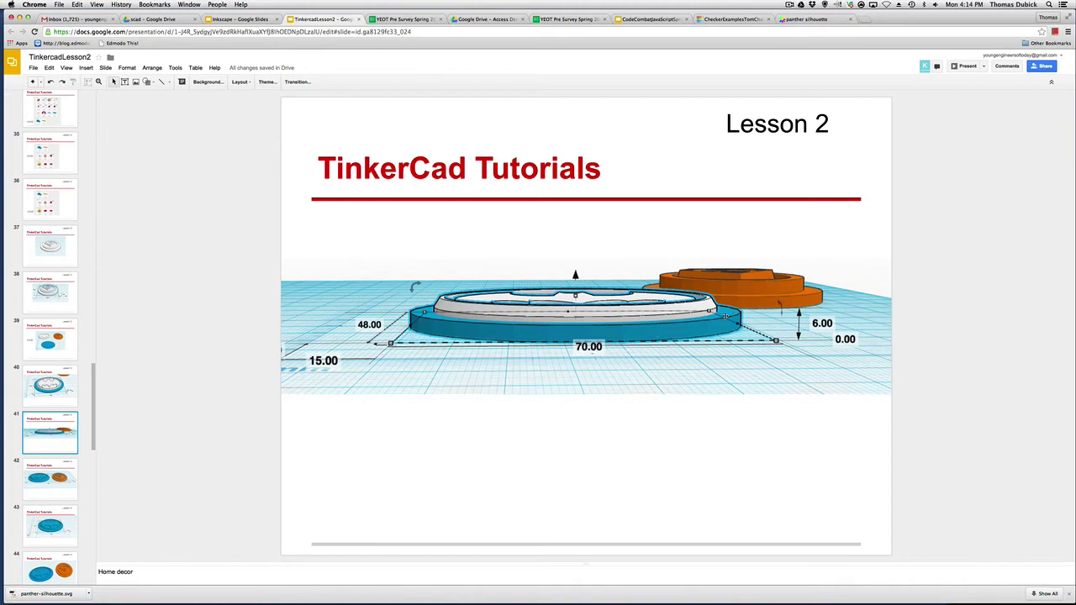
key("Down")
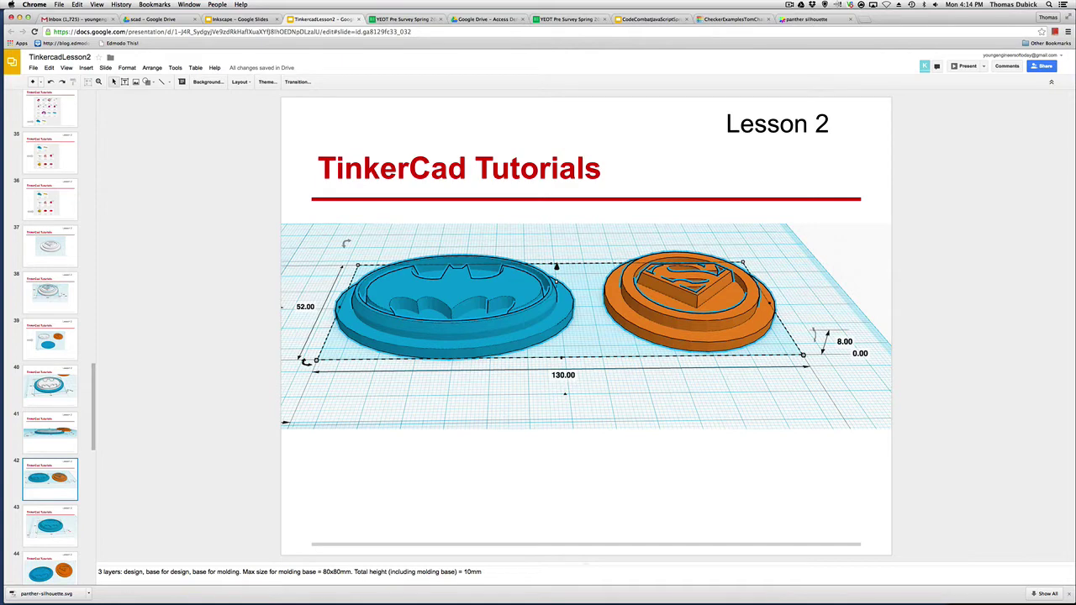
left_click(50, 526)
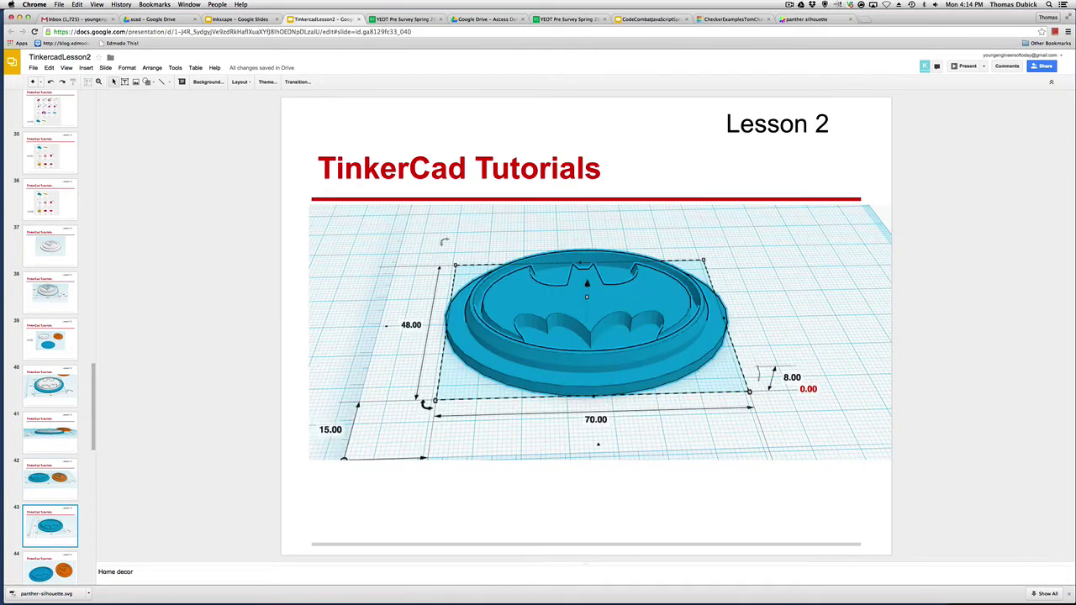
key("Down")
key("Up")
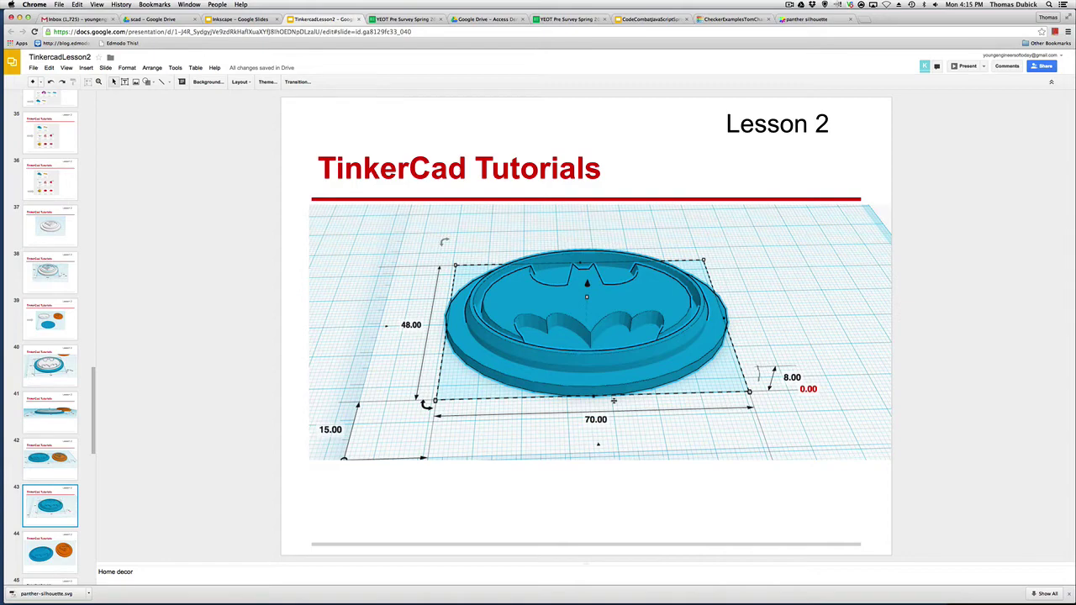
key("Down")
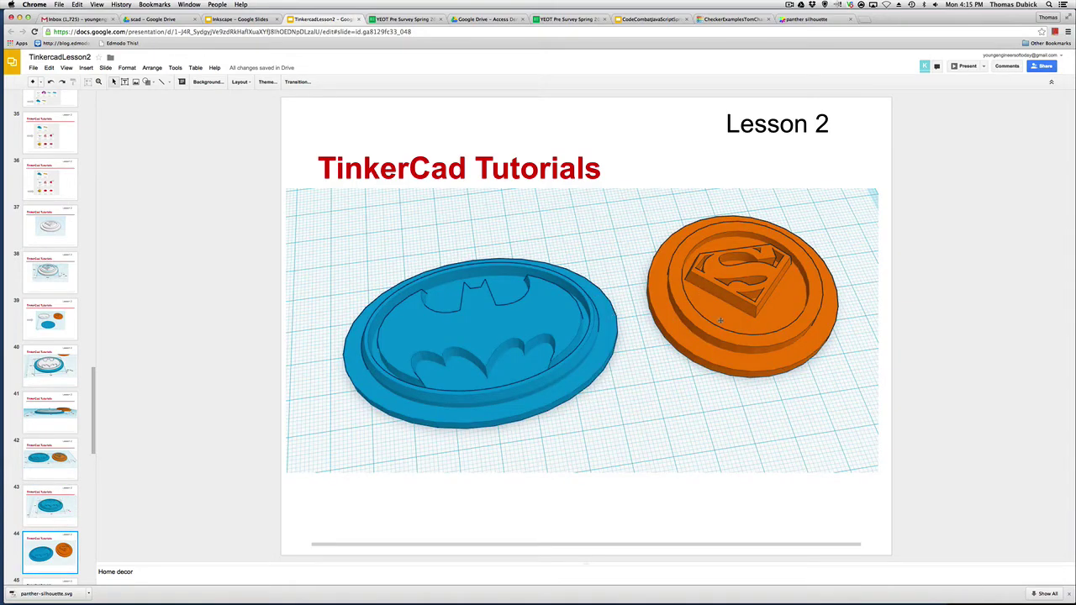
Pass the 'Tutorials should' and size-limit slides to reach slide 47, 'Vector Graphics: Definitions'
key("Down")
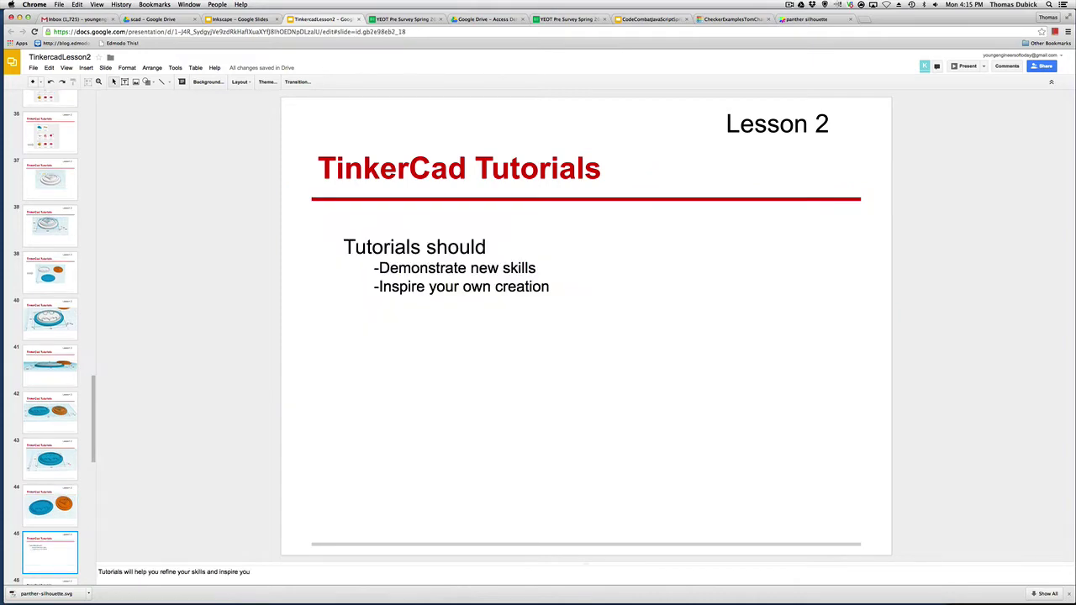
key("Down")
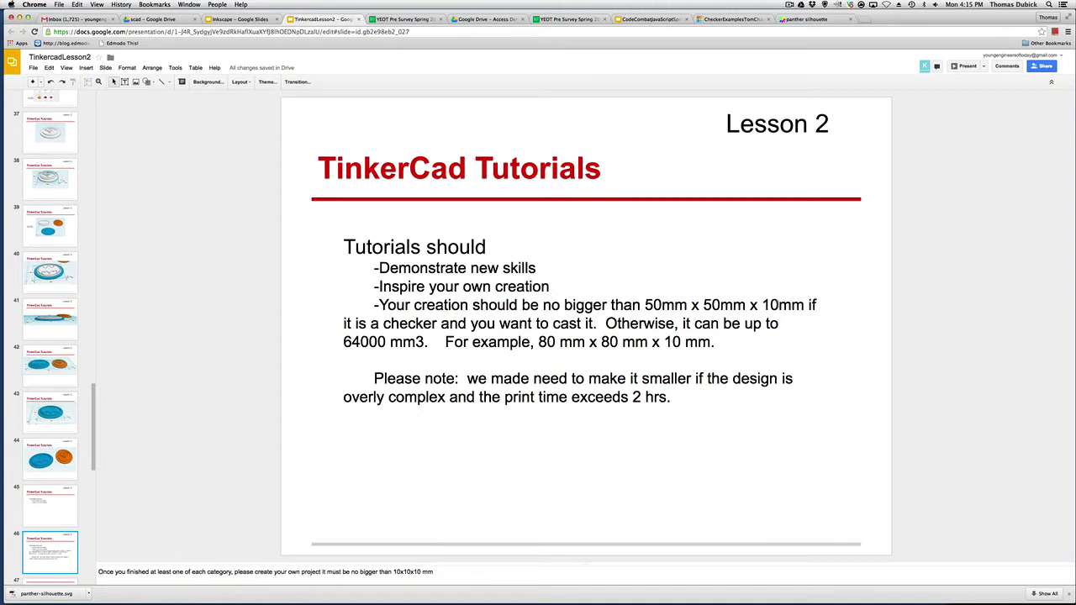
left_click(50, 580)
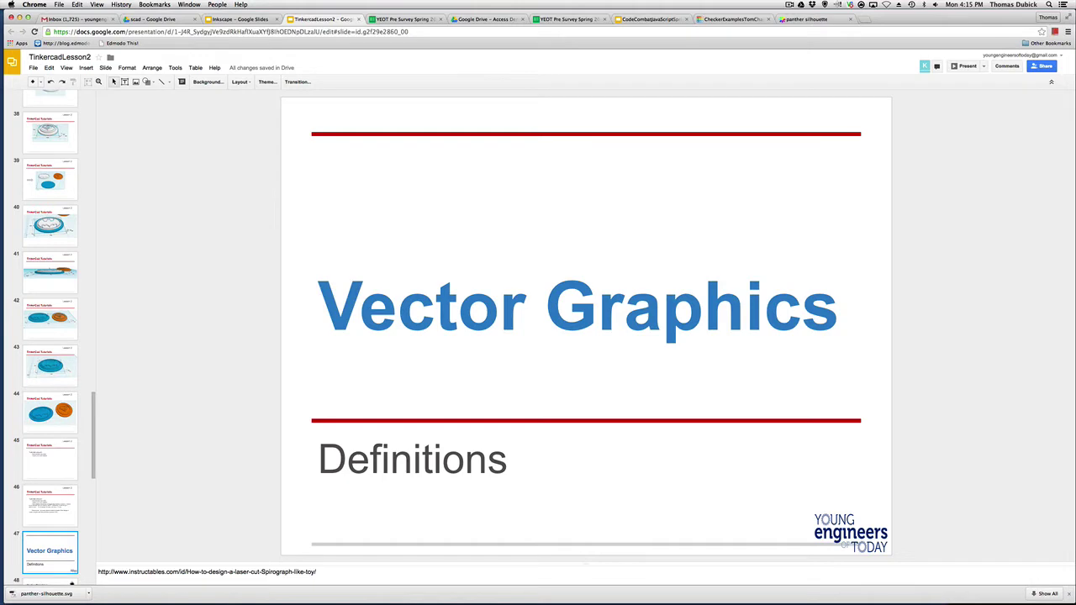
Move through the vector graphics definition slide to slide 49 on raster versus vector
left_click(49, 583)
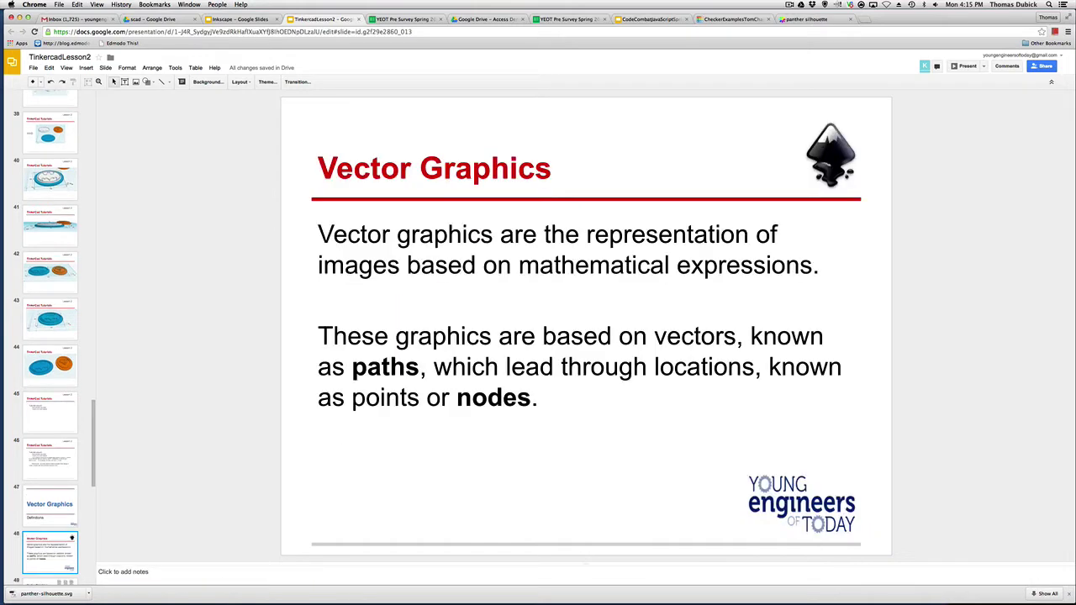
left_click(50, 504)
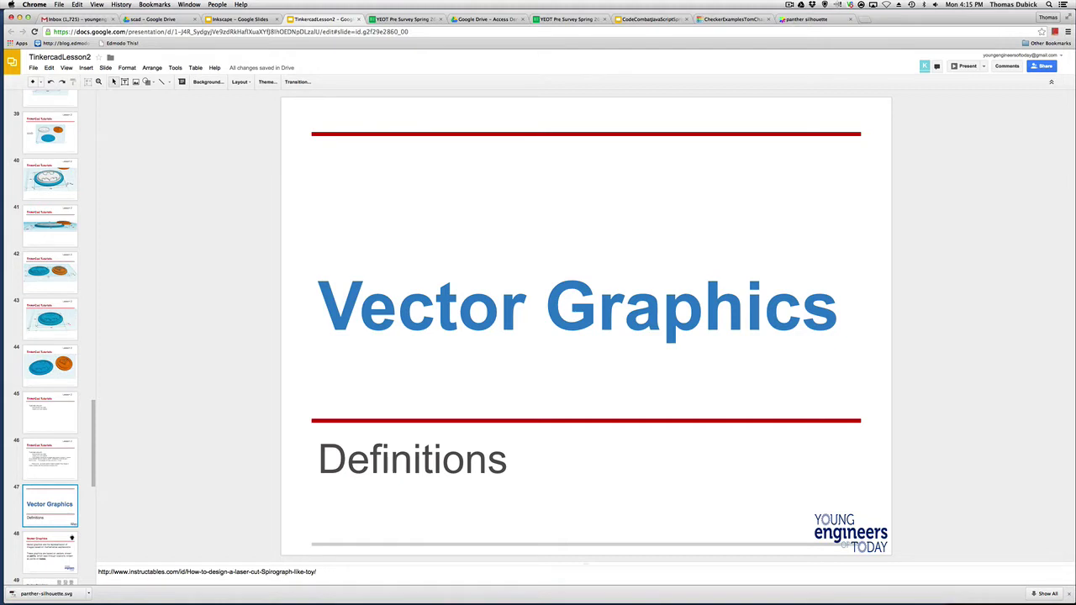
left_click(50, 553)
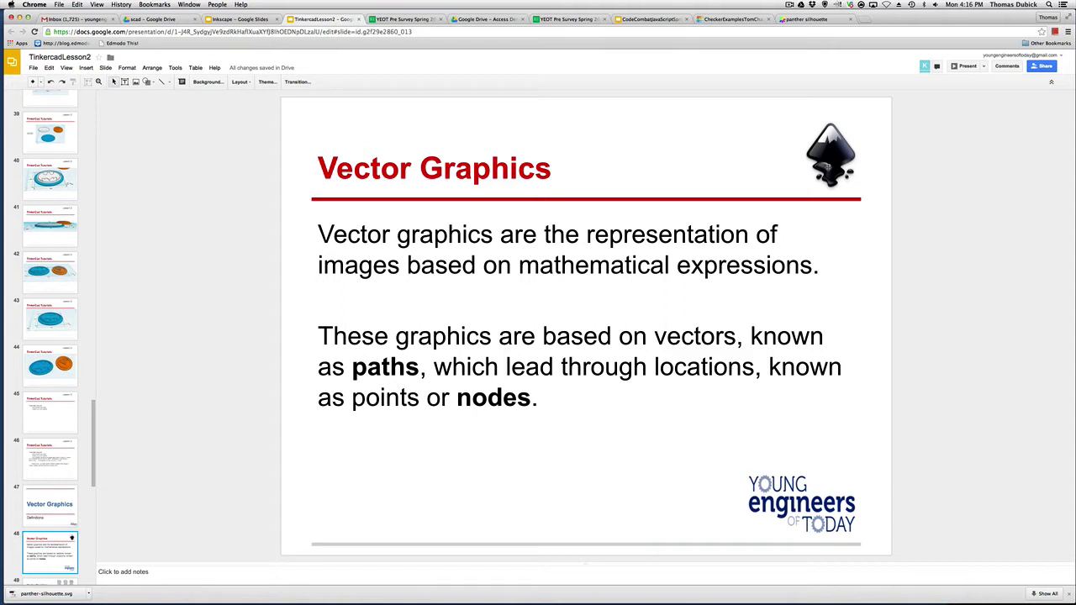
left_click(49, 583)
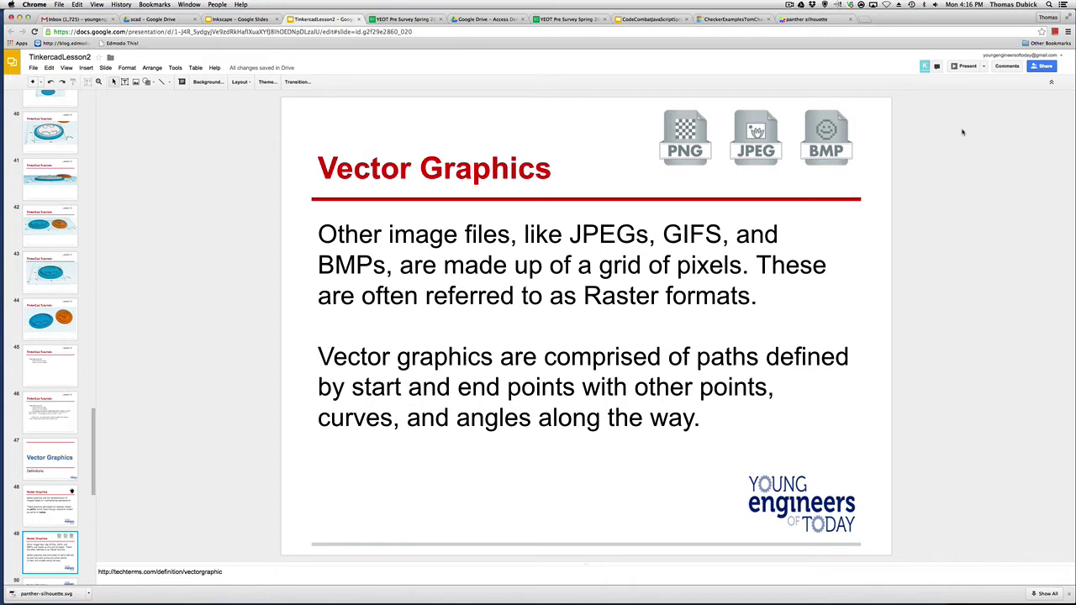
Advance to the Primitives slide and the scaling comparison slide
key("Down")
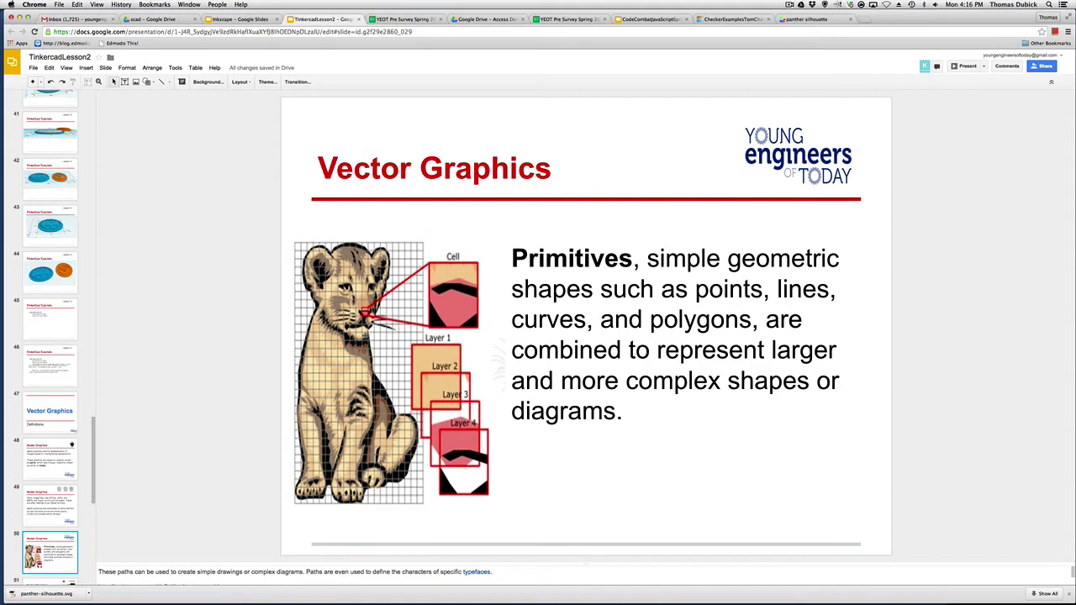
key("Down")
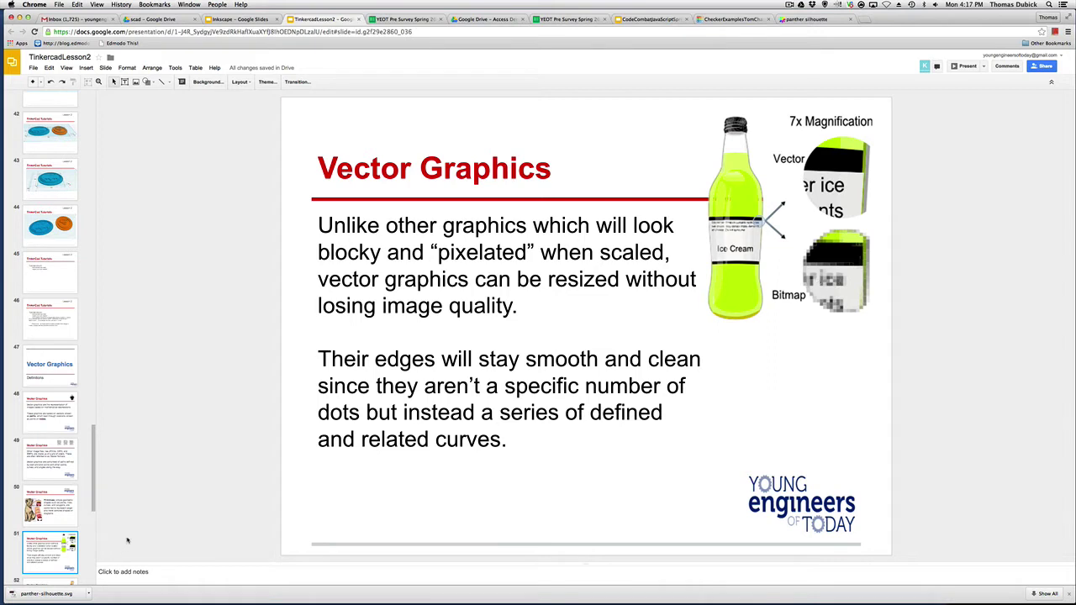
scroll(91, 471, "down", 3)
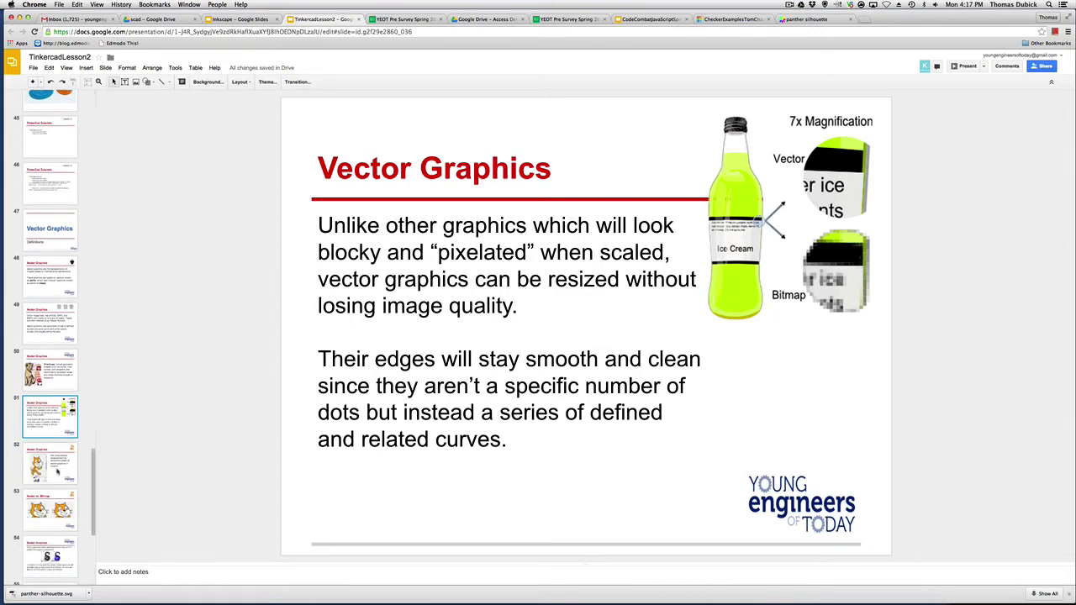
Move between the Scratch cat and Vector vs. Bitmap slides, then on to the vector logos slide
left_click(57, 473)
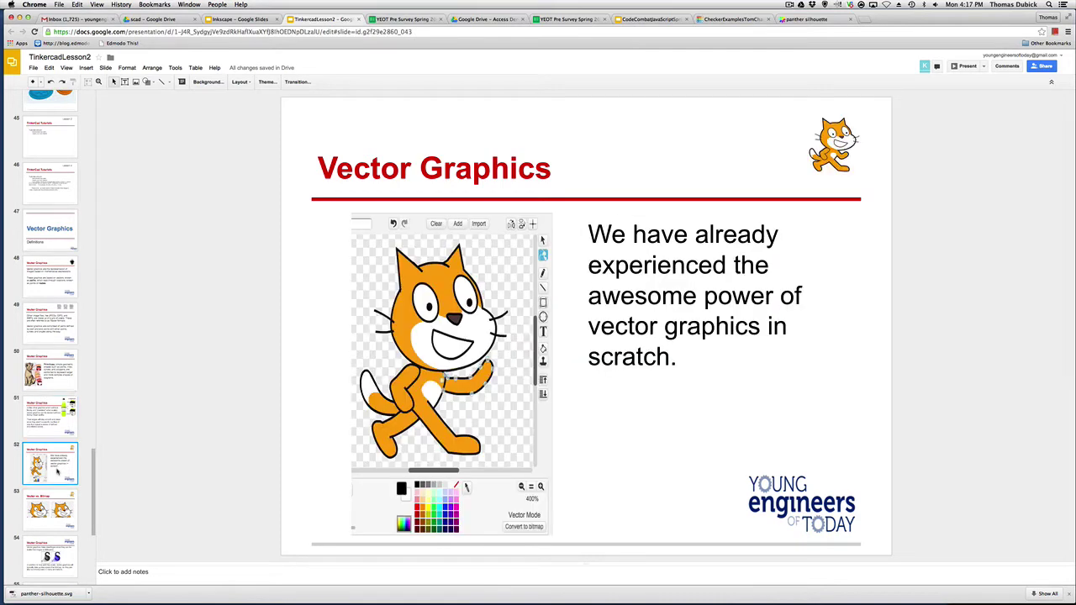
key("Down")
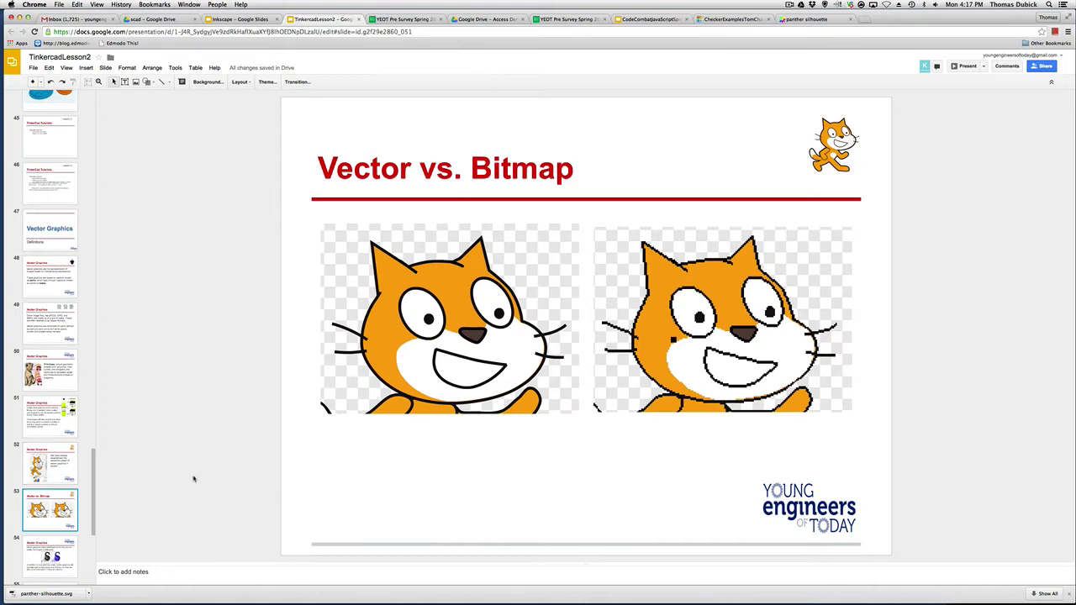
left_click(76, 468)
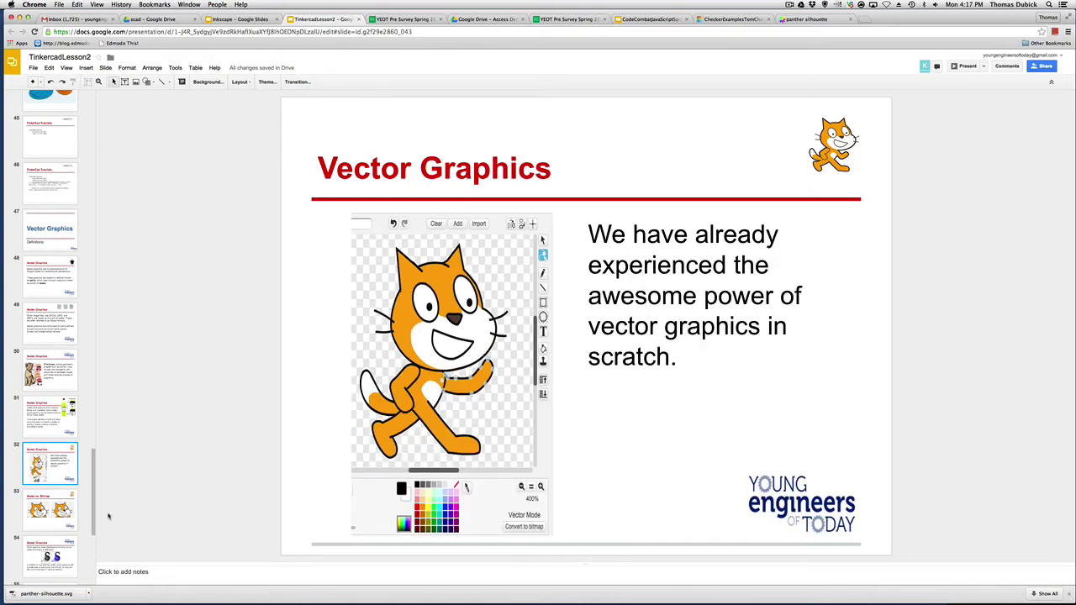
left_click(37, 520)
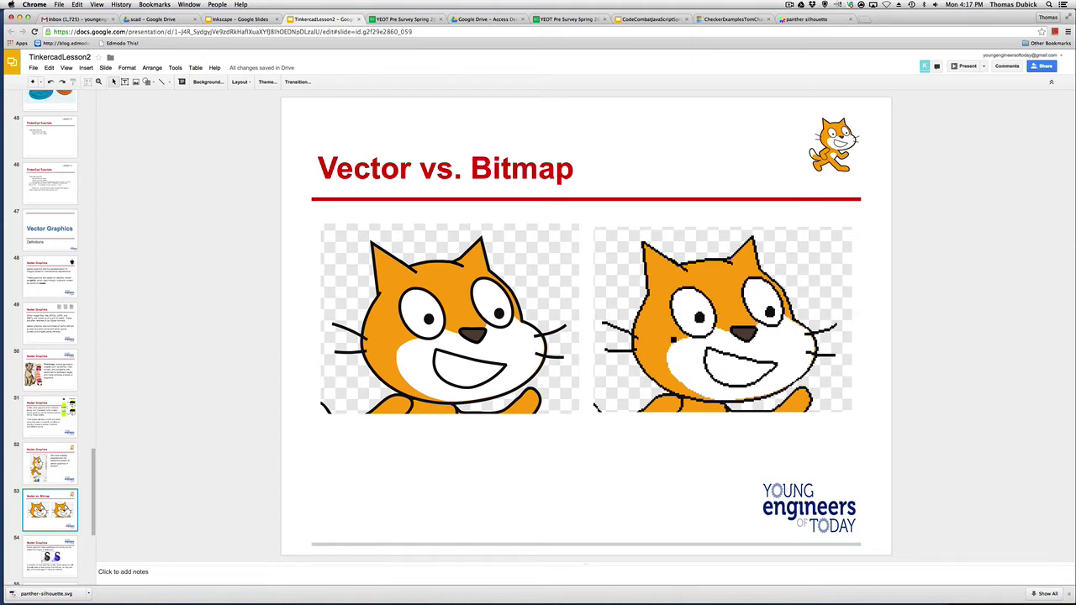
key("Down")
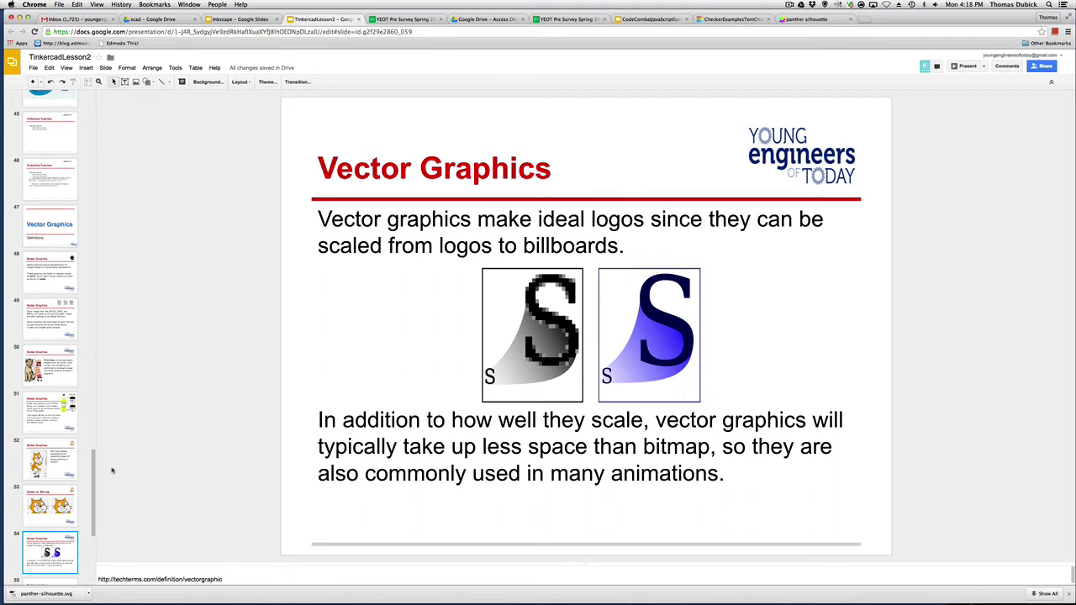
scroll(93, 462, "down", 2)
scroll(93, 461, "down", 3)
Go from slide 55 on the duck graphic to slide 56 on Advanced Google Search for .svg
left_click(70, 475)
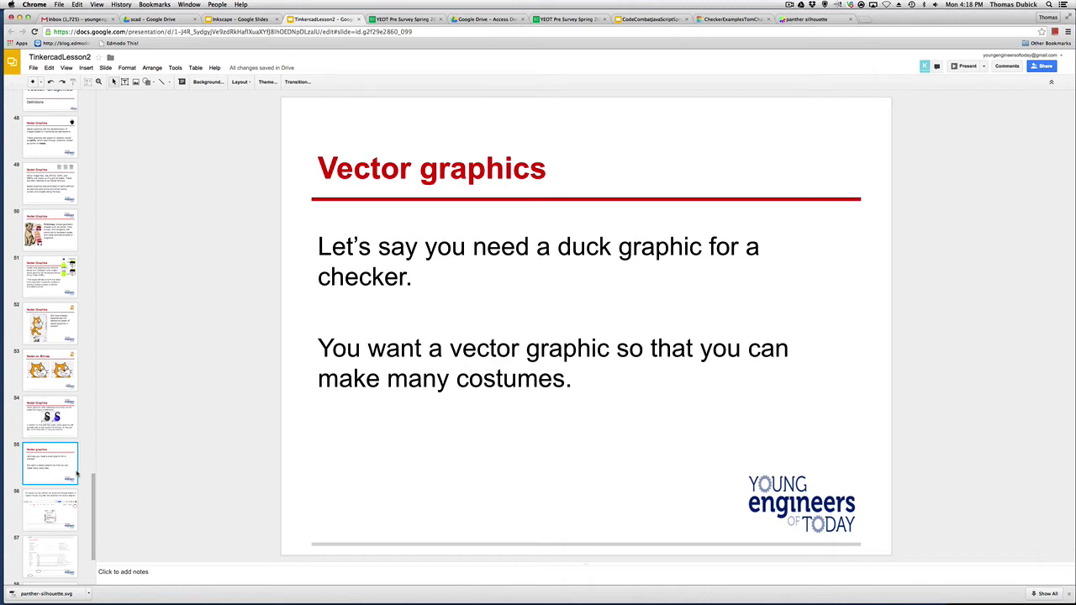
key("Down")
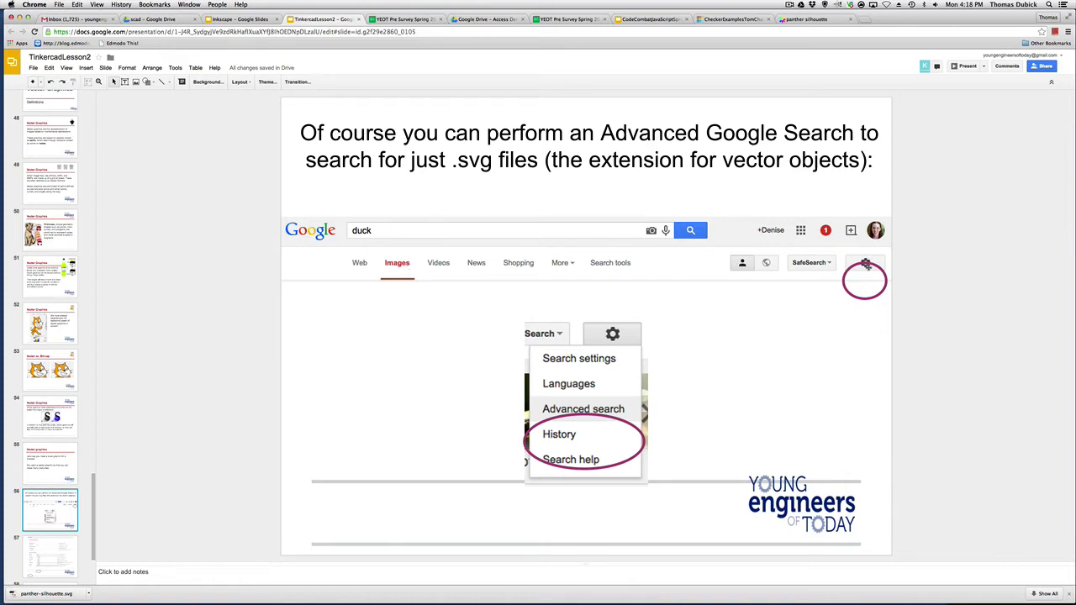
Reposition the purple ovals around the settings gear and Advanced search, then open slide 57
left_click(865, 266)
left_click_drag(866, 263, 866, 252)
left_click(844, 281)
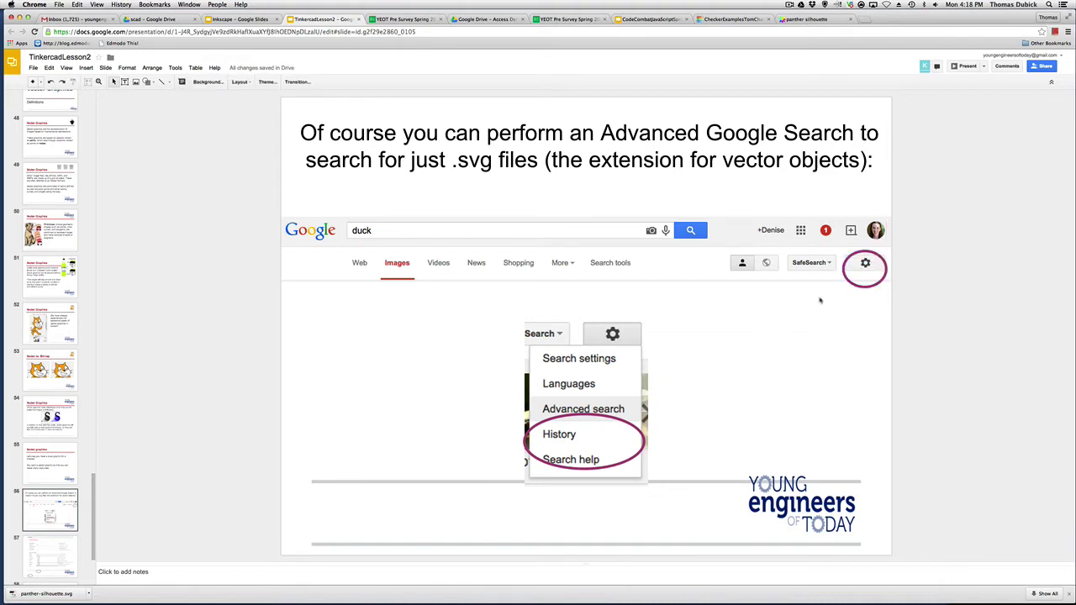
left_click(593, 413)
left_click_drag(593, 413, 593, 384)
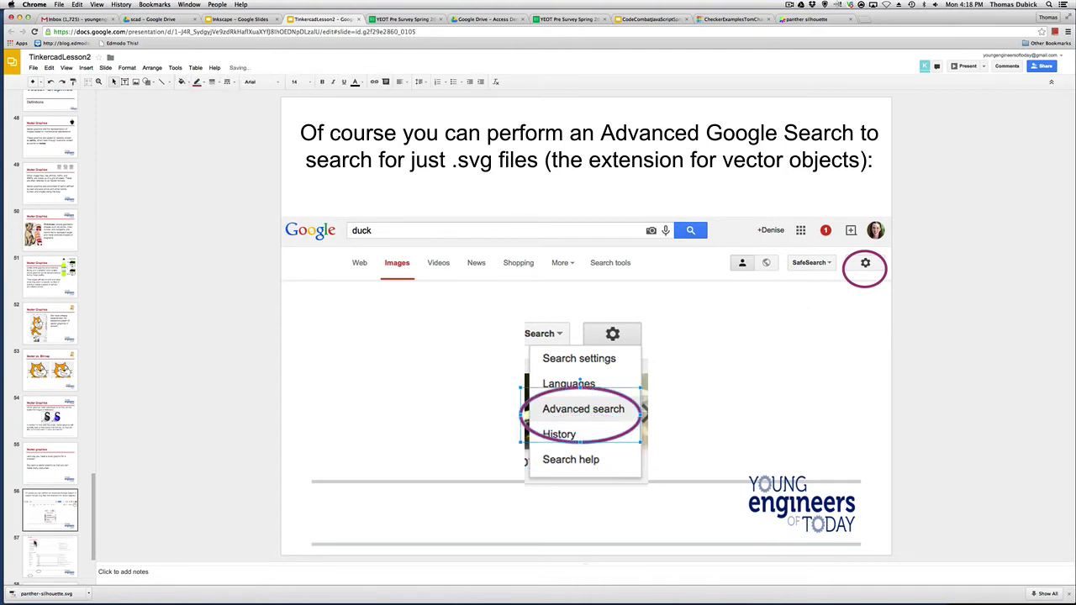
left_click(55, 552)
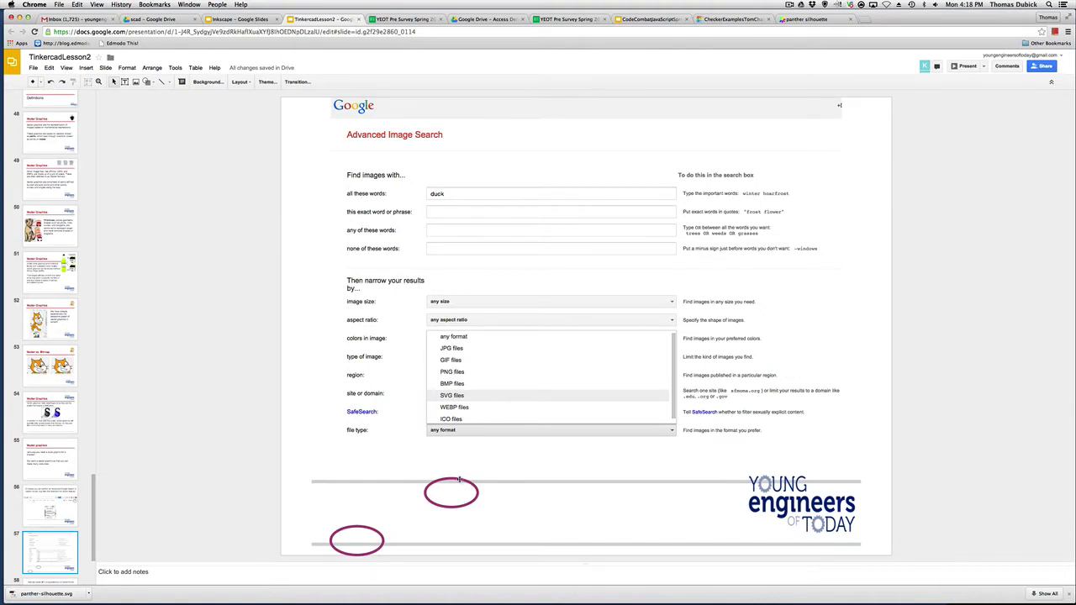
Move the two ovals over SVG files and the file type field
left_click_drag(459, 479, 461, 385)
left_click(366, 525)
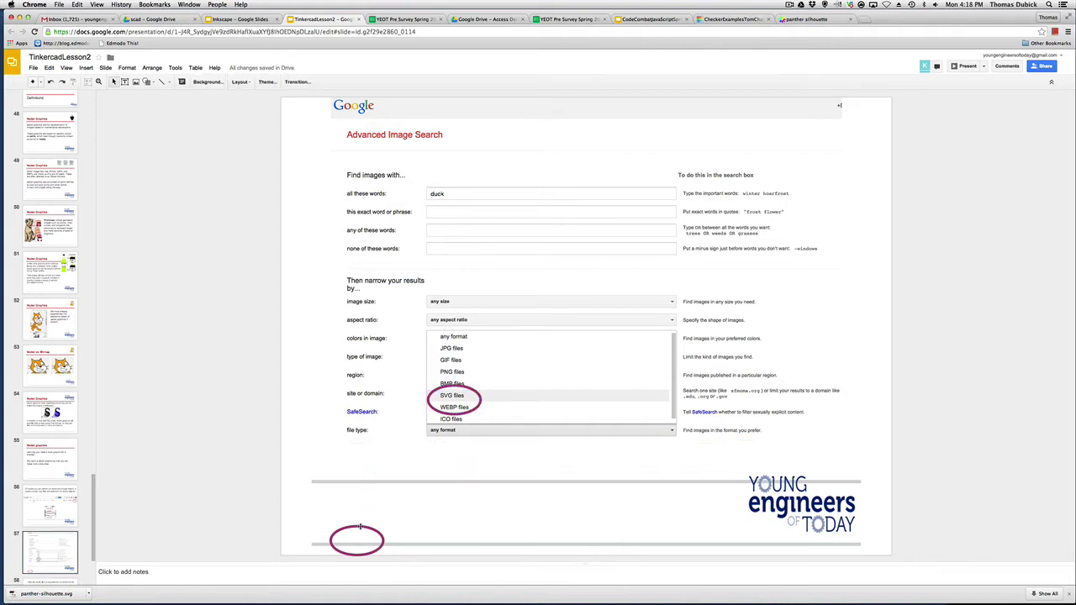
left_click_drag(360, 527, 367, 434)
Recentre the Advanced Image Search screenshot on the slide
left_click(515, 432)
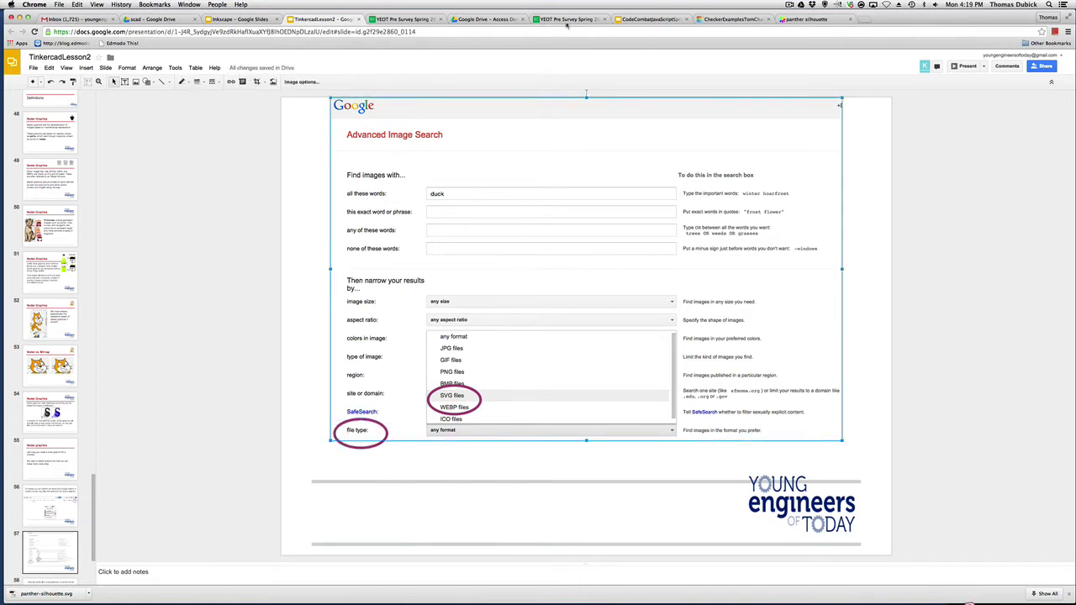
left_click_drag(543, 99, 543, 118)
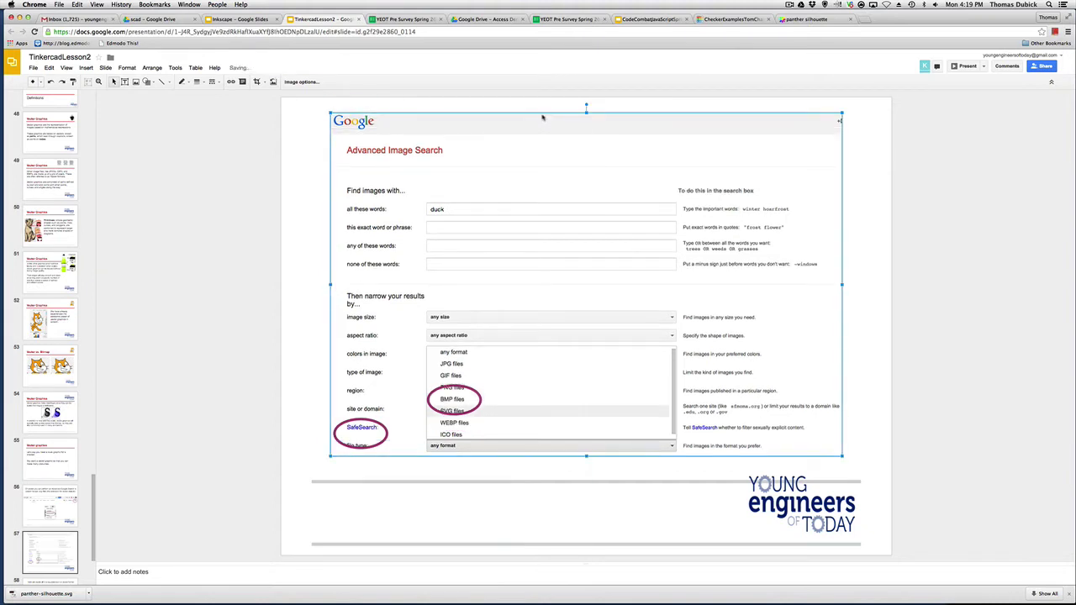
left_click_drag(540, 121, 541, 110)
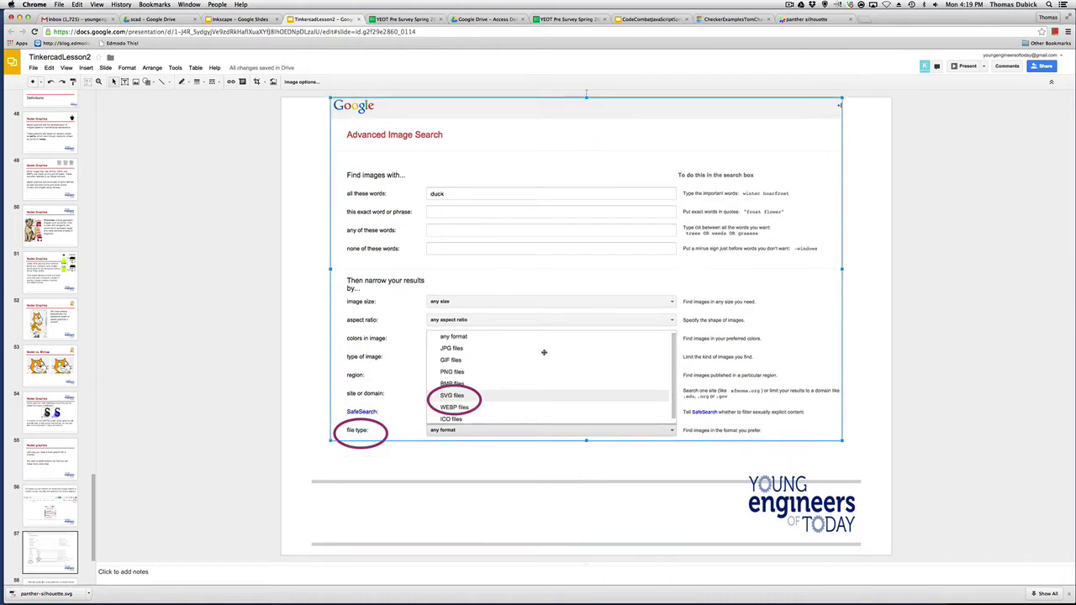
Nudge the SVG files oval up slightly, then go to slide 58 with the duck SVG results
left_click(454, 405)
mouse_move(454, 404)
left_mouse_down()
mouse_move(472, 402)
mouse_move(464, 394)
left_mouse_up()
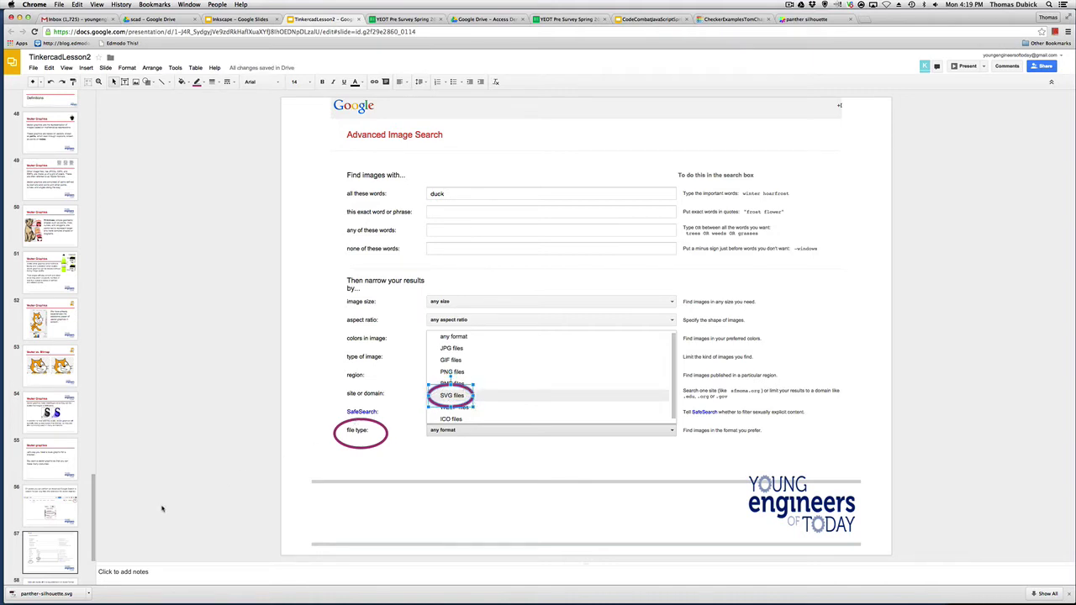
scroll(94, 525, "down", 4)
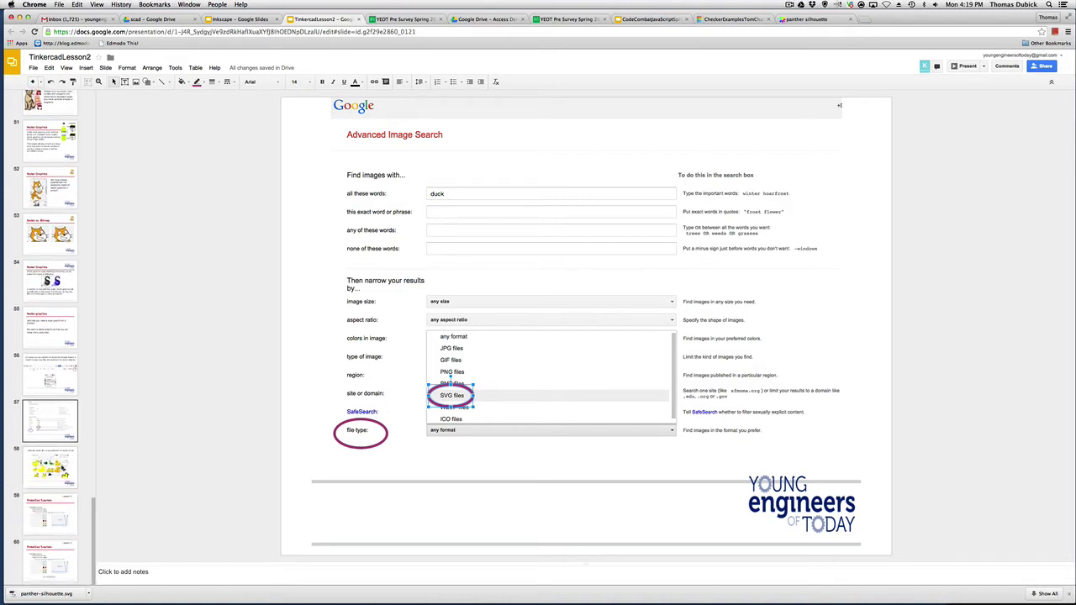
left_click(66, 463)
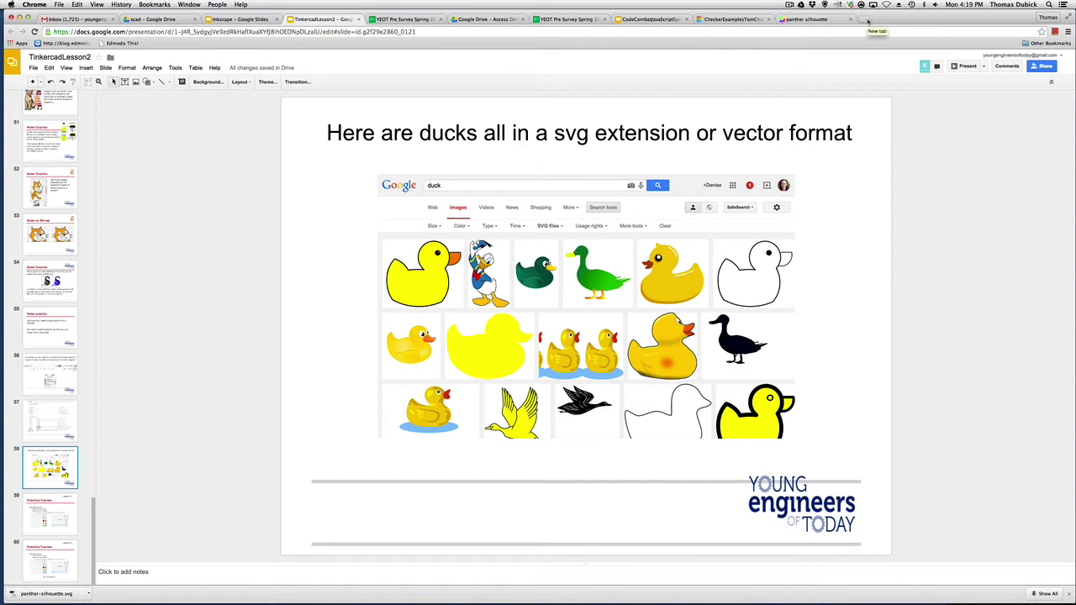
Search Google for 'panther' in a new browser tab
left_click(868, 21)
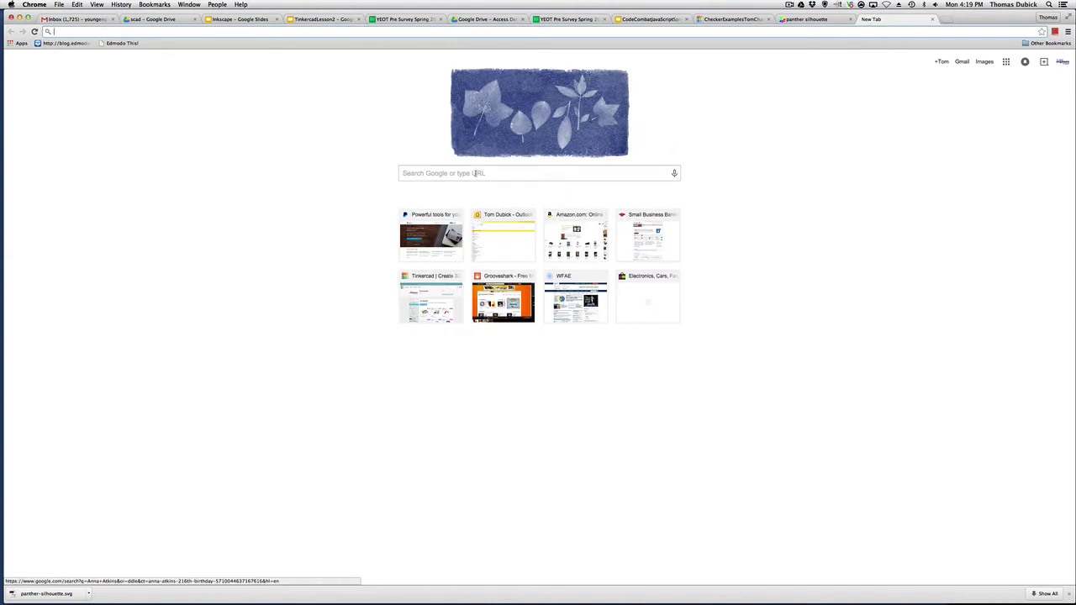
left_click(474, 173)
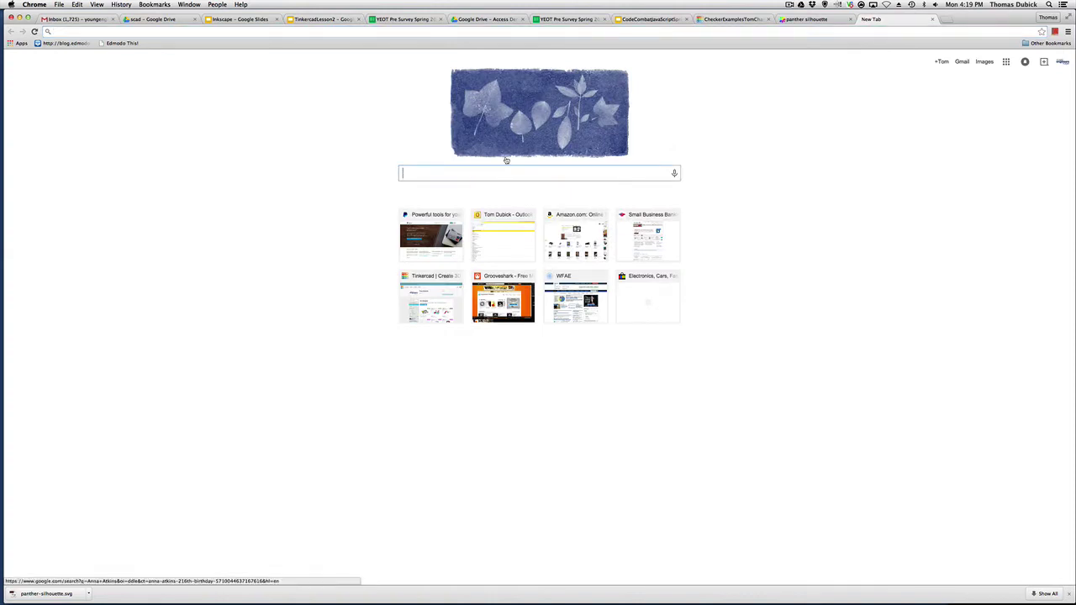
type("panther")
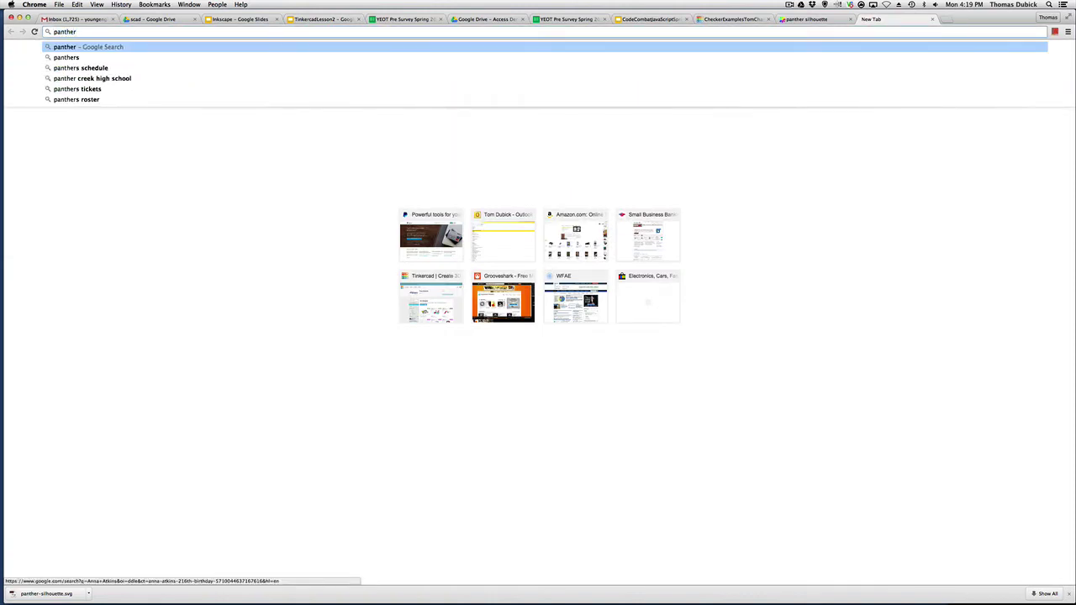
key("Return")
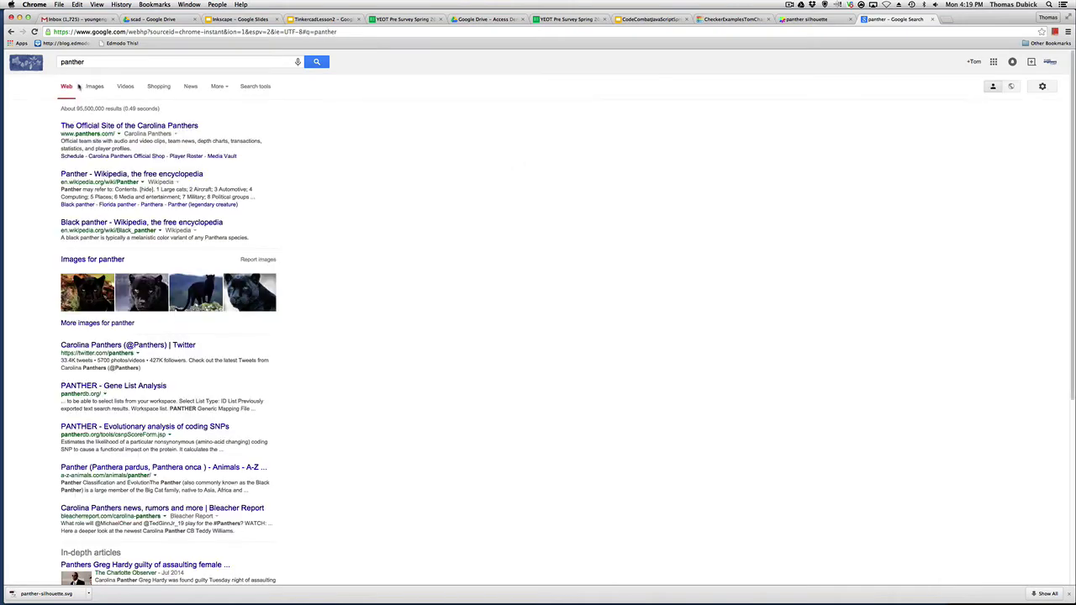
Limit the panther image results to SVG files through Advanced Image Search
left_click(94, 87)
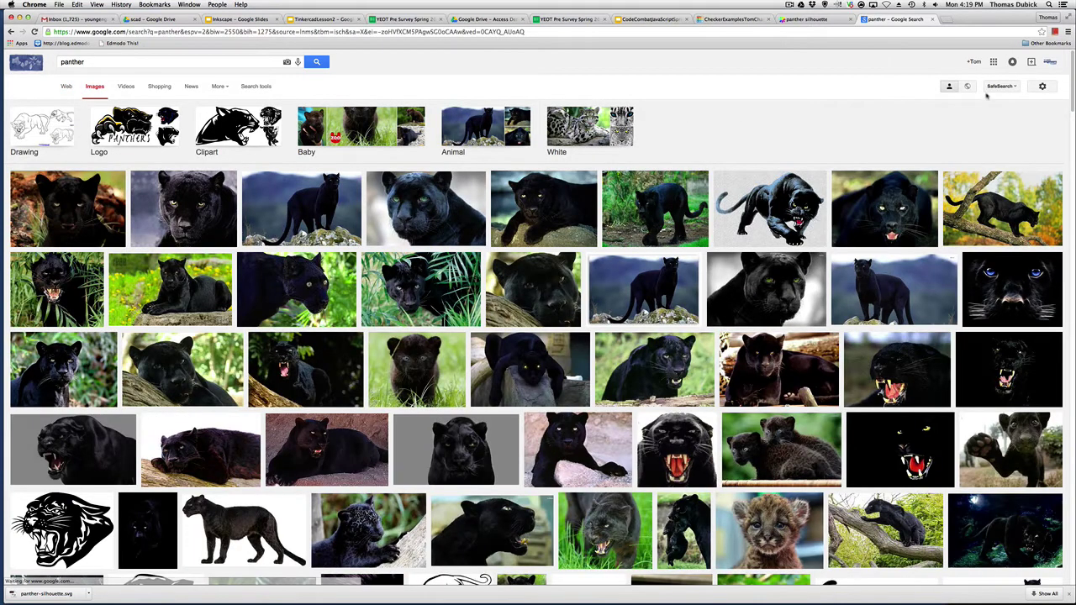
left_click(1042, 86)
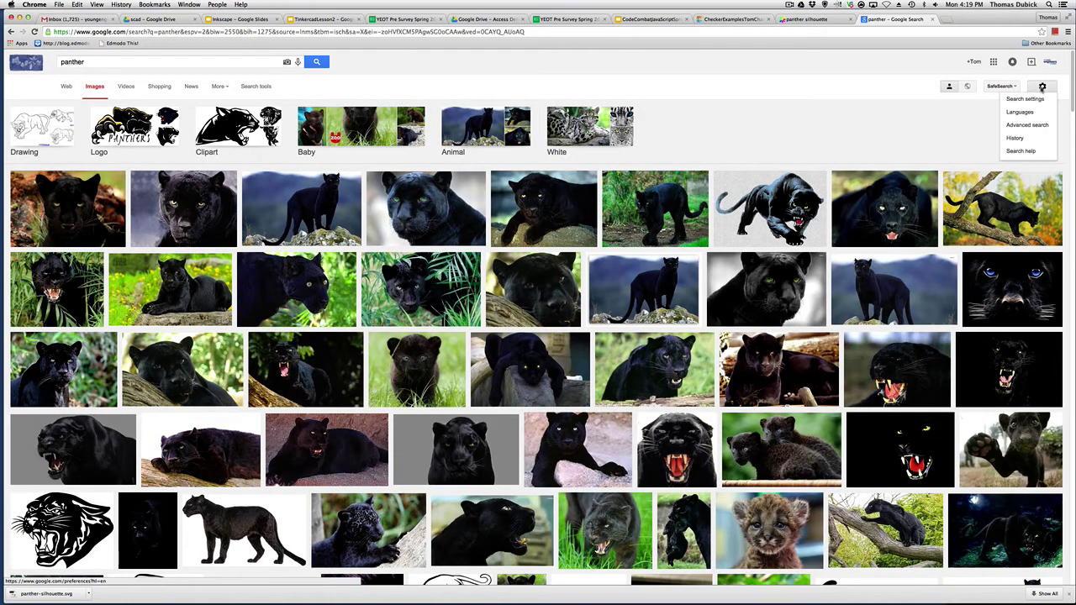
left_click(1042, 127)
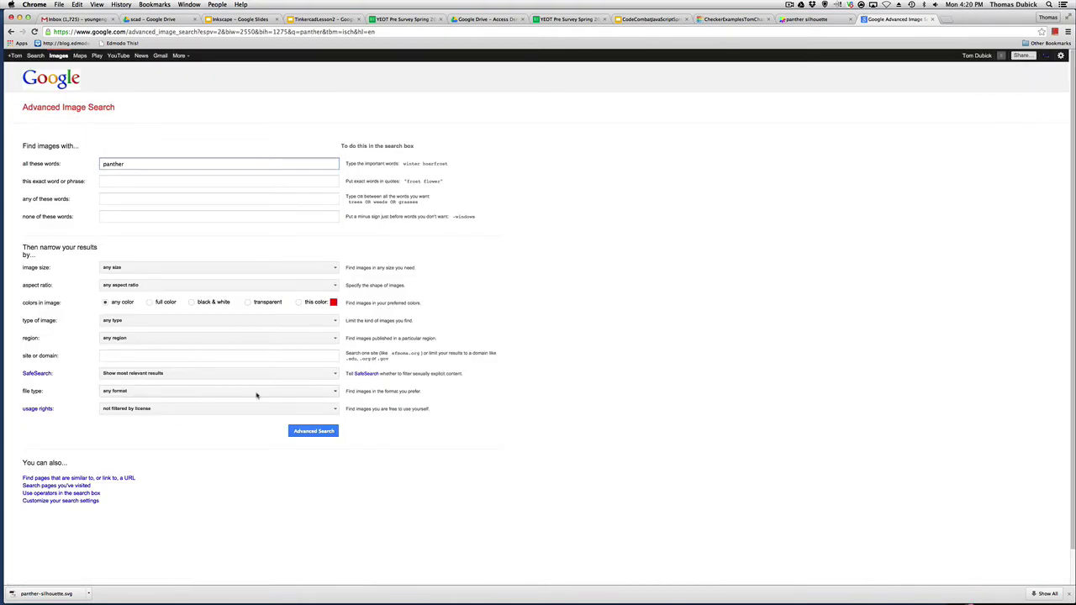
left_click(333, 390)
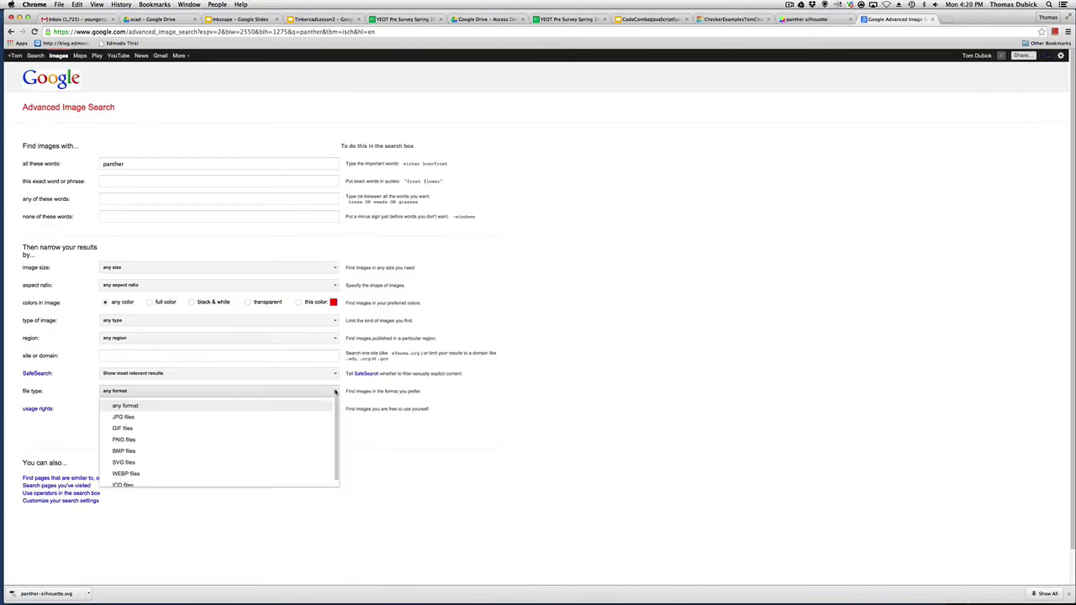
left_click(289, 460)
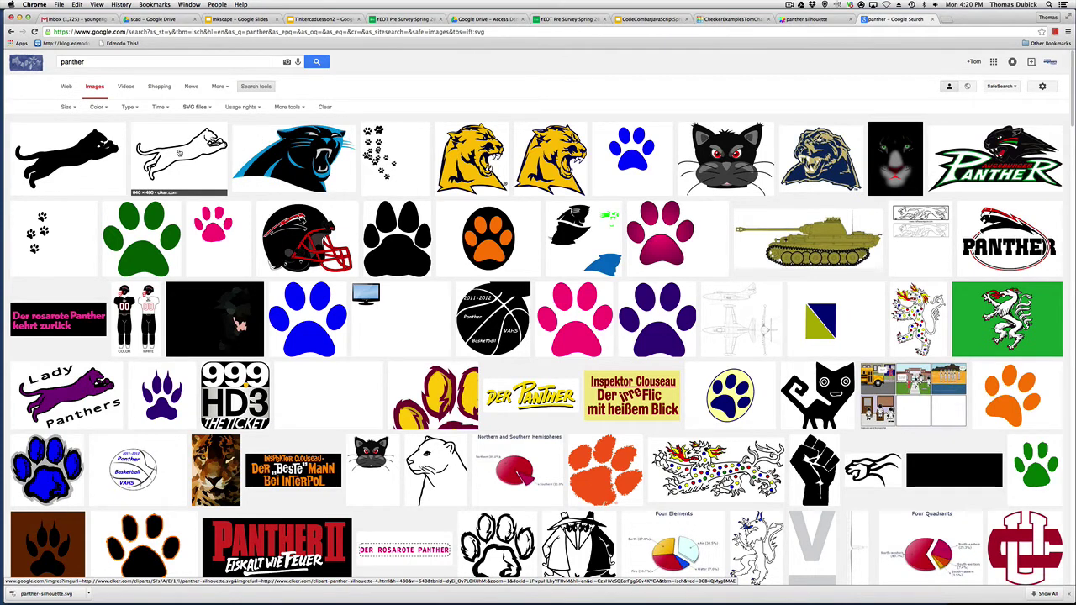
View the white leaping panther outline SVG on its own page, cancelling the duplicate save
left_click(179, 152)
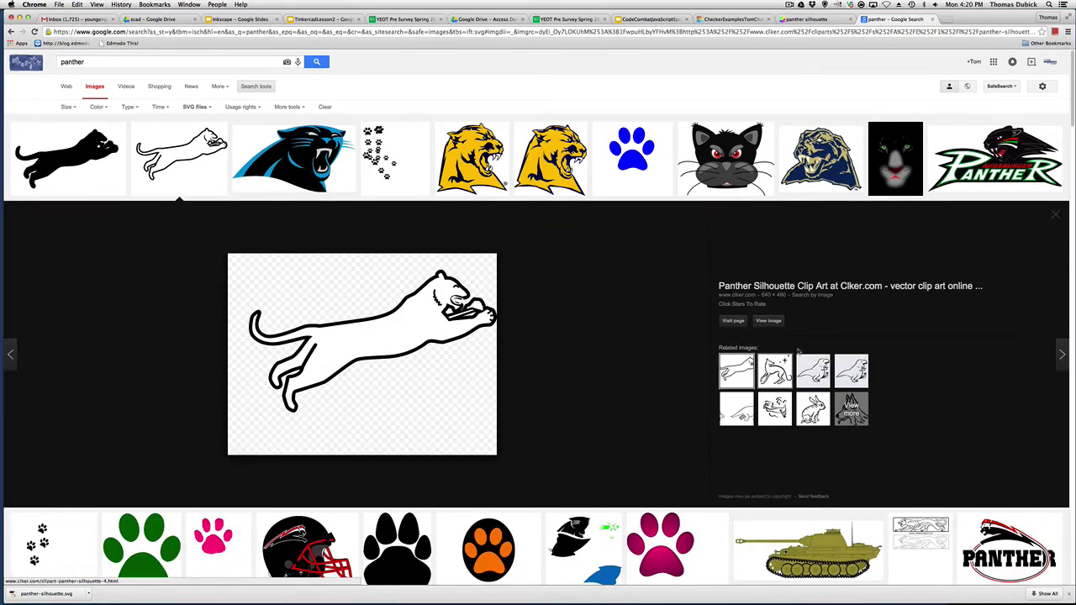
left_click(769, 321)
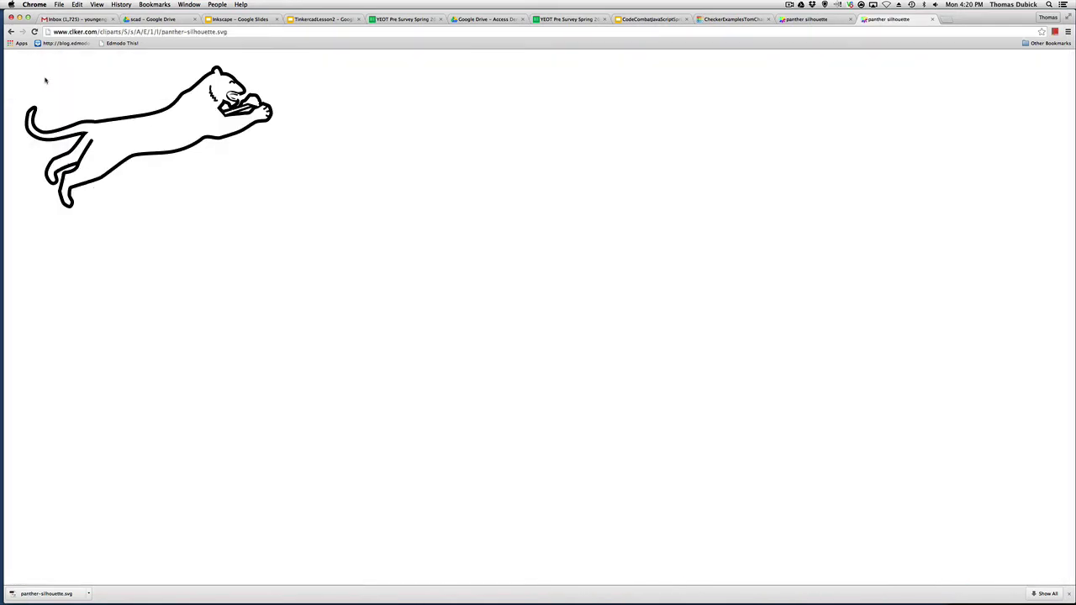
right_click(117, 67)
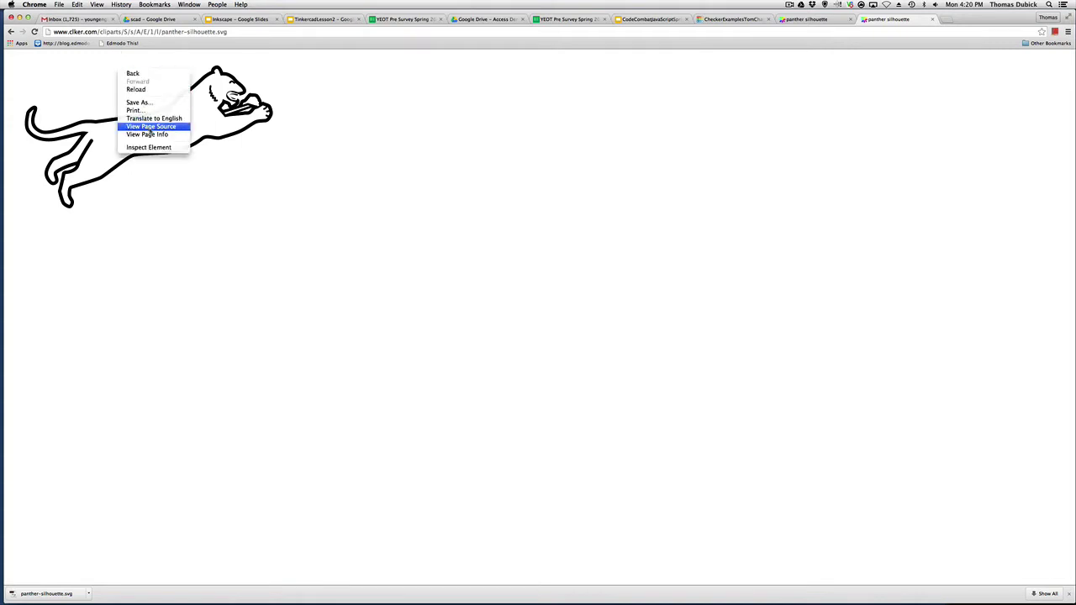
left_click(139, 102)
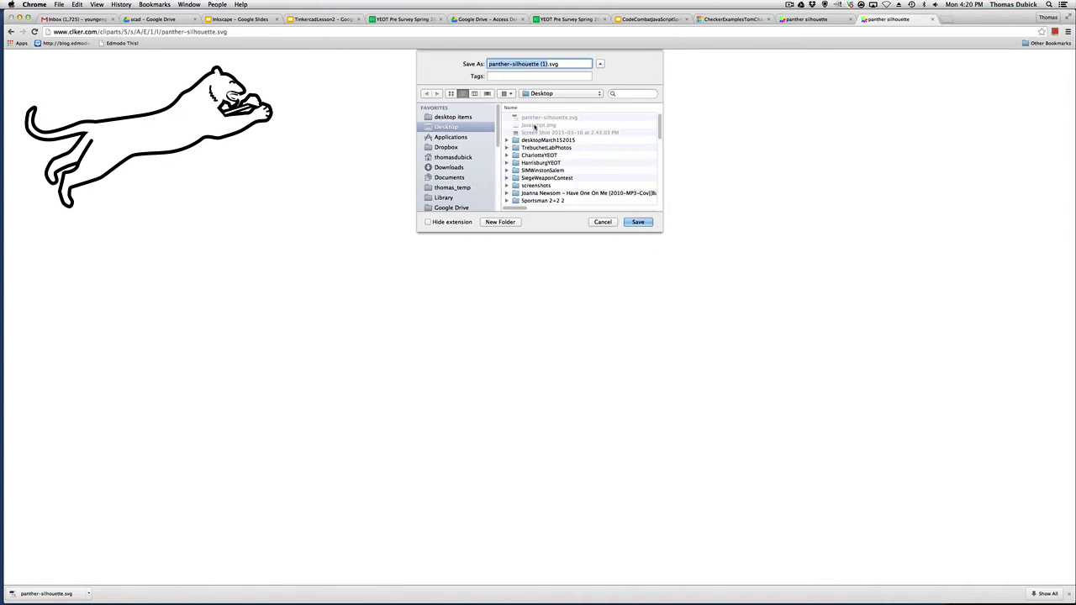
left_click(607, 223)
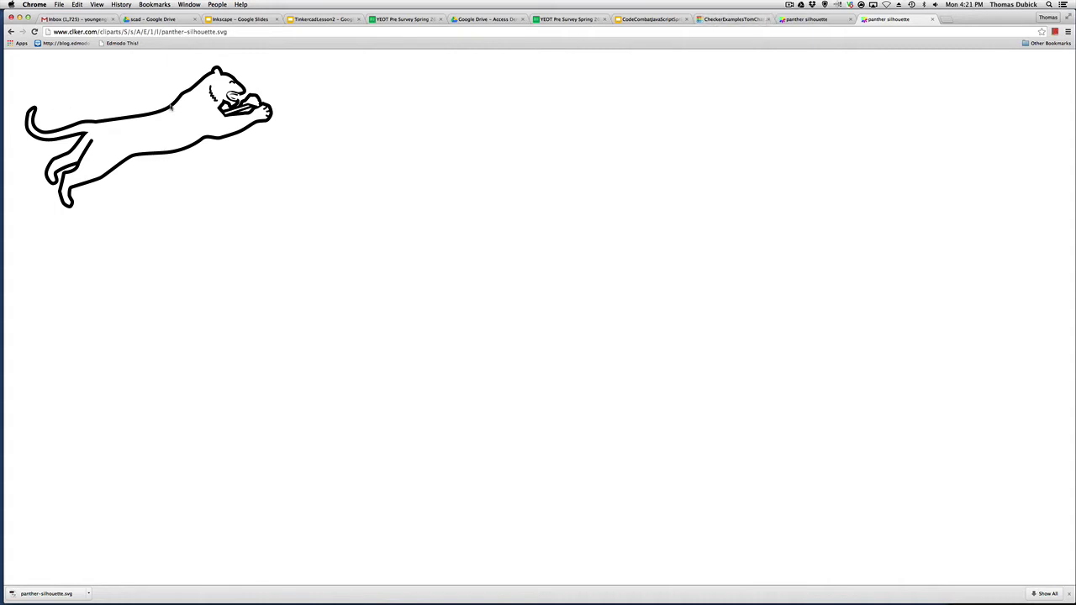
Go back to the Tinkercad dashboard and open the Ingenious Blad design in the editor
left_click(315, 19)
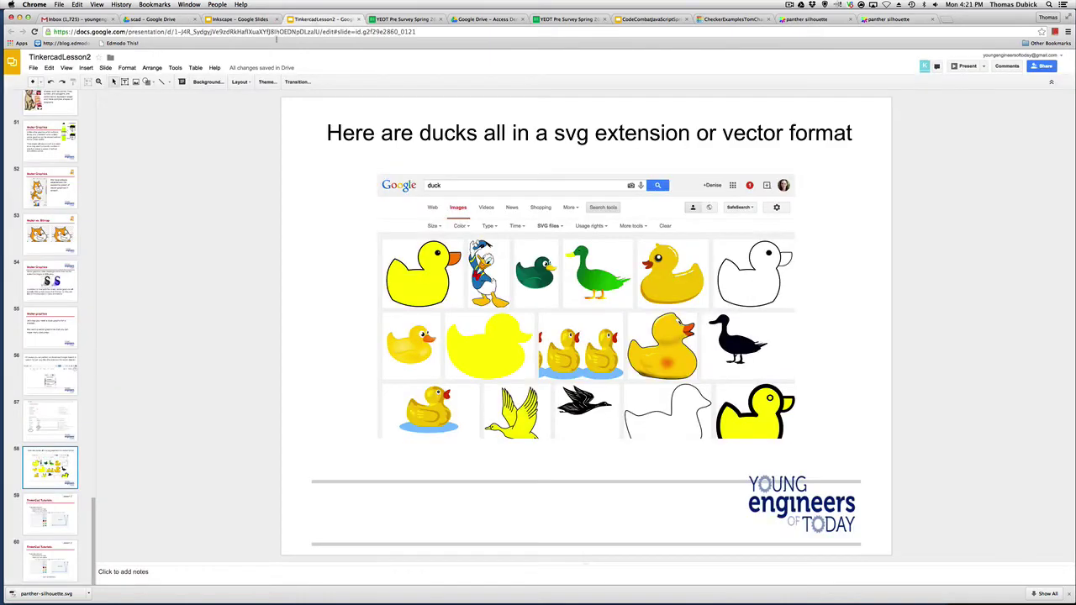
left_click(724, 19)
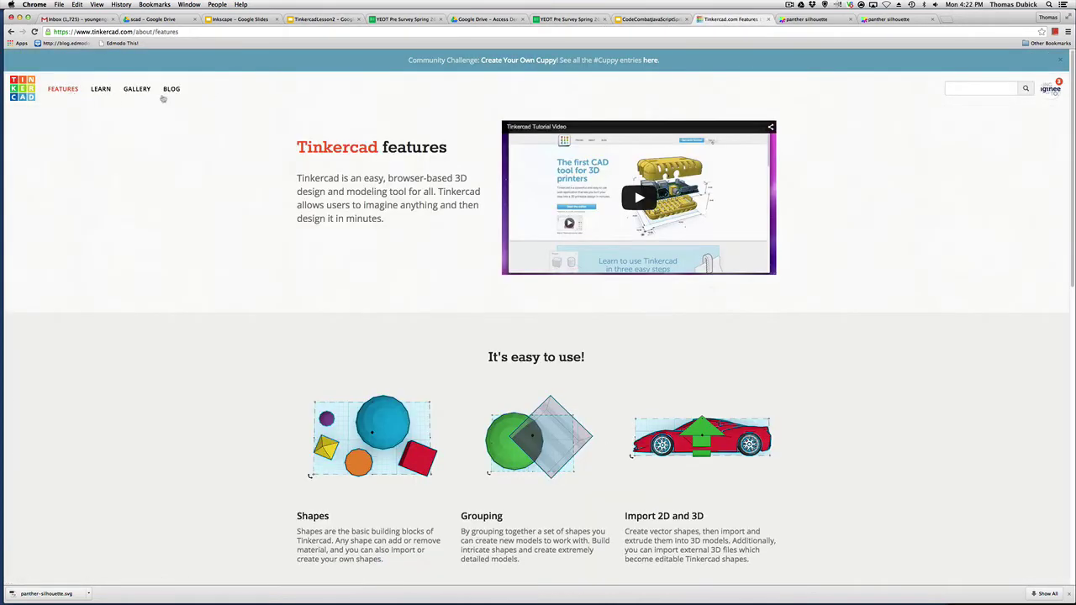
left_click(32, 89)
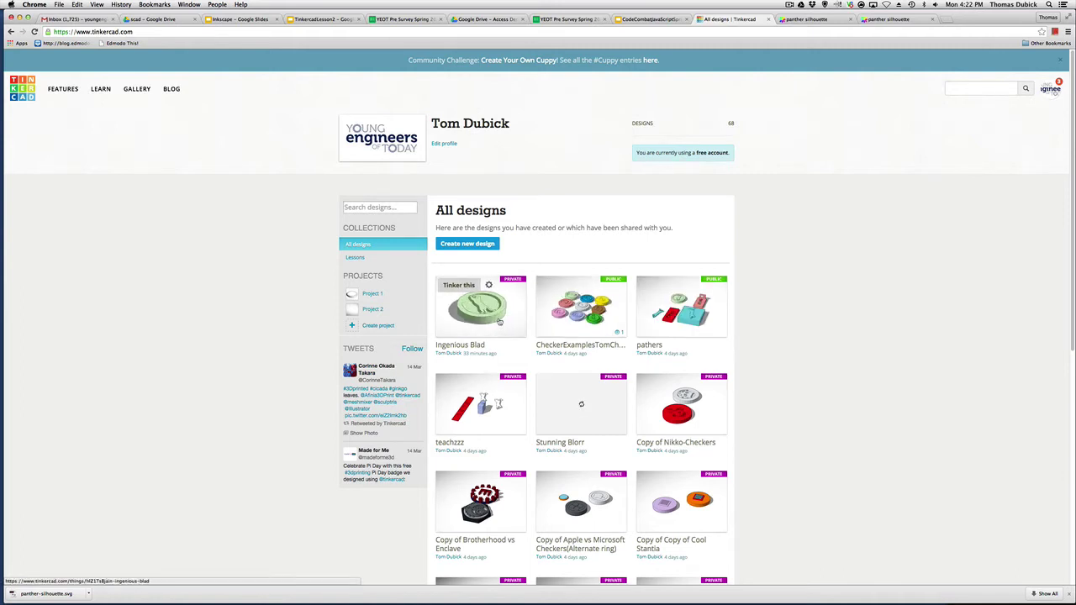
left_click(499, 321)
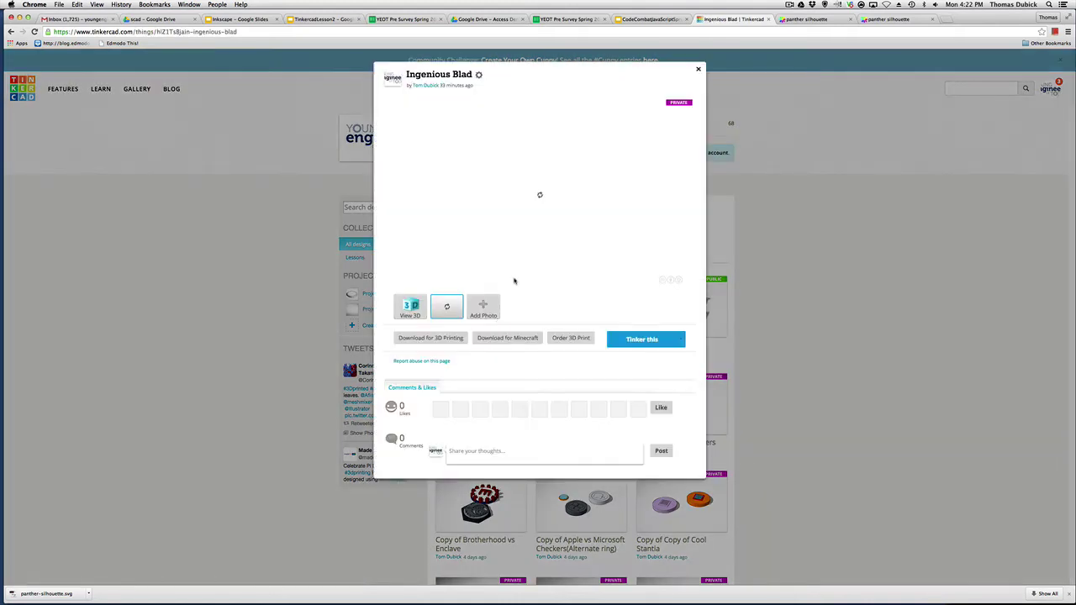
left_click(661, 339)
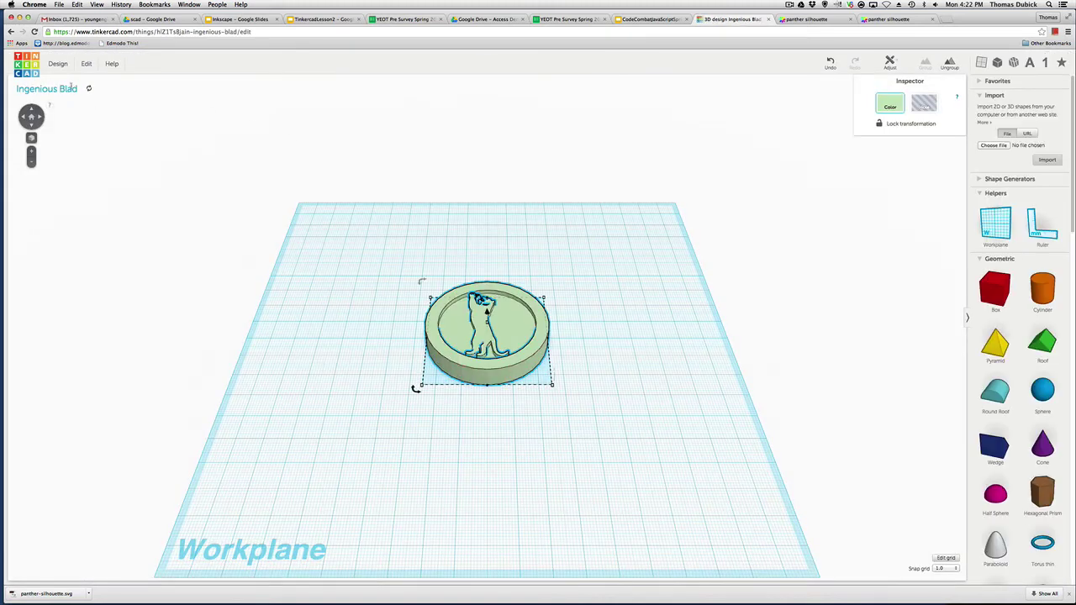
Rename the design to 'pantherCheckerTomCharlotteMS', set visibility to Public, and save the properties
left_click(57, 65)
left_click(65, 112)
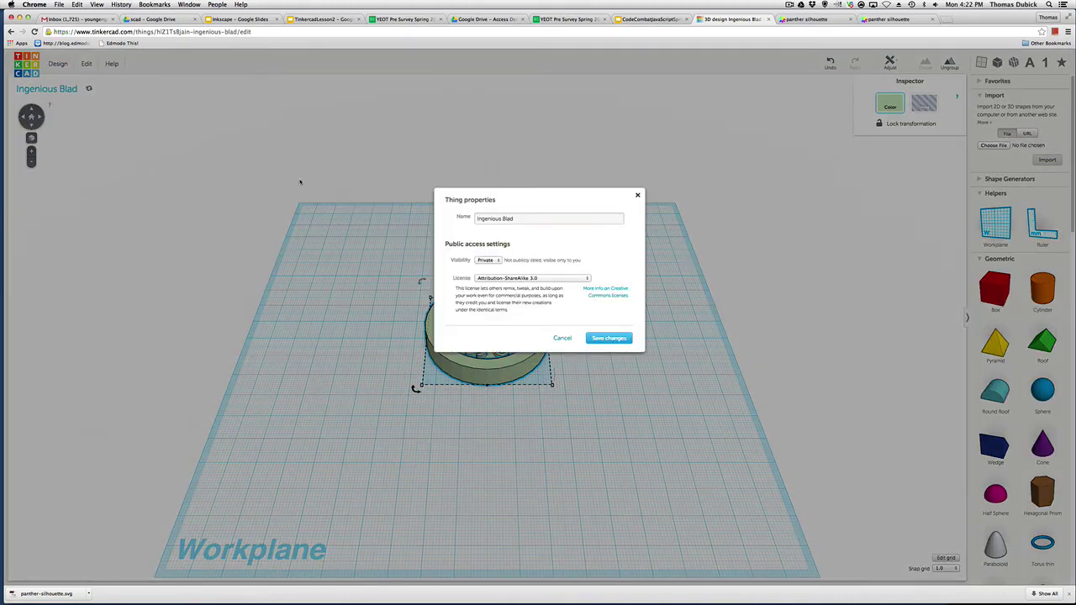
left_click_drag(519, 218, 438, 214)
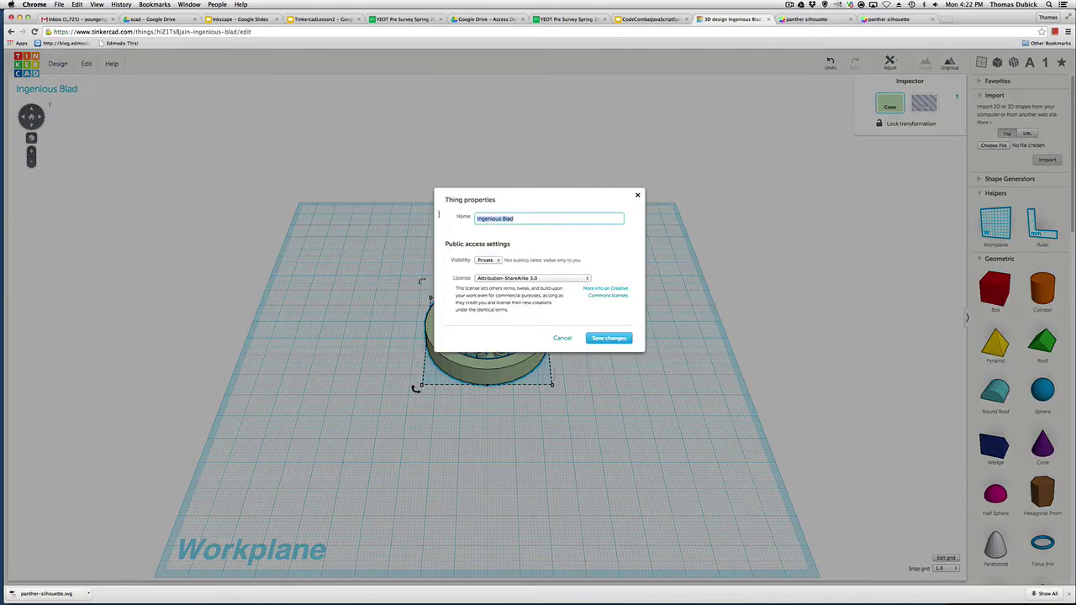
key("BackSpace")
type("Panthe")
key("BackSpace")
key("BackSpace")
key("BackSpace")
key("BackSpace")
key("BackSpace")
key("BackSpace")
type("pantherCheckerTomCharlotteMS")
left_click(496, 261)
left_click(488, 266)
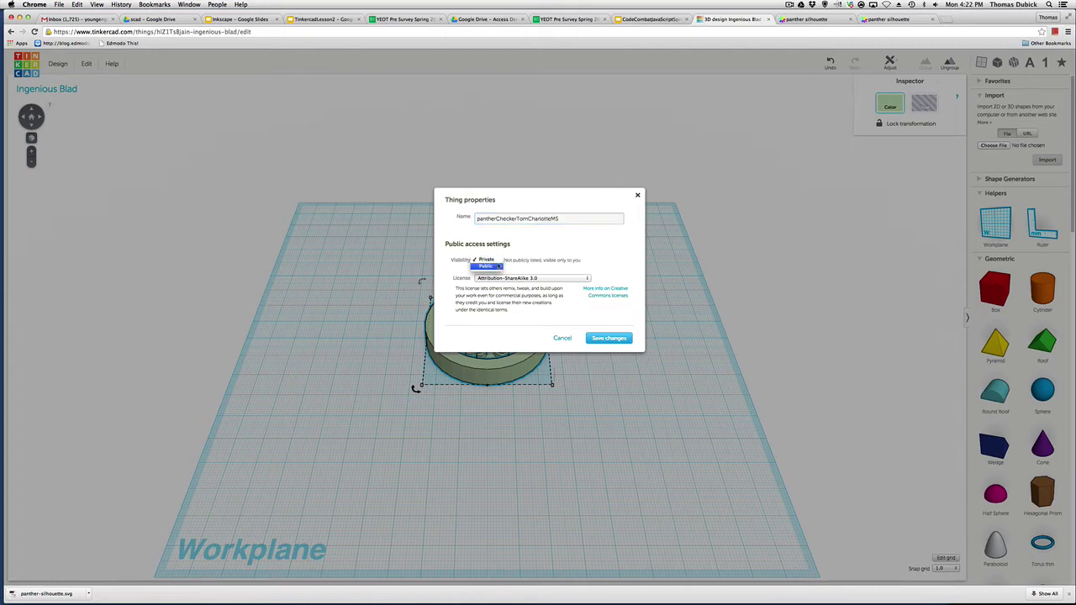
left_click(612, 338)
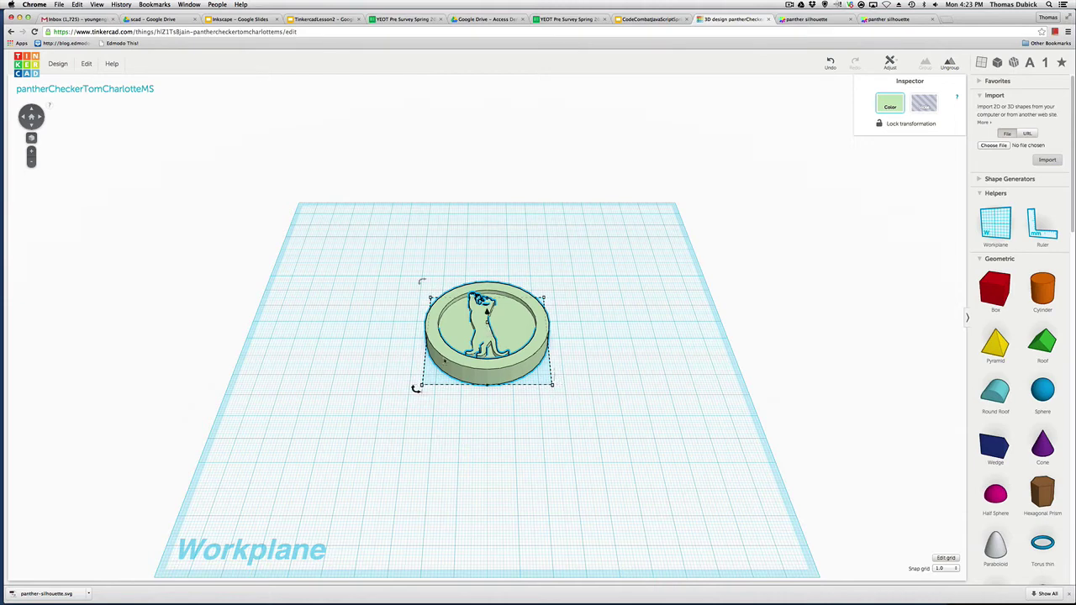
Return the coin to the back middle, then import panther-silhouette.svg at 100% scale and 10 mm height
left_click_drag(444, 361, 433, 278)
left_click(499, 316)
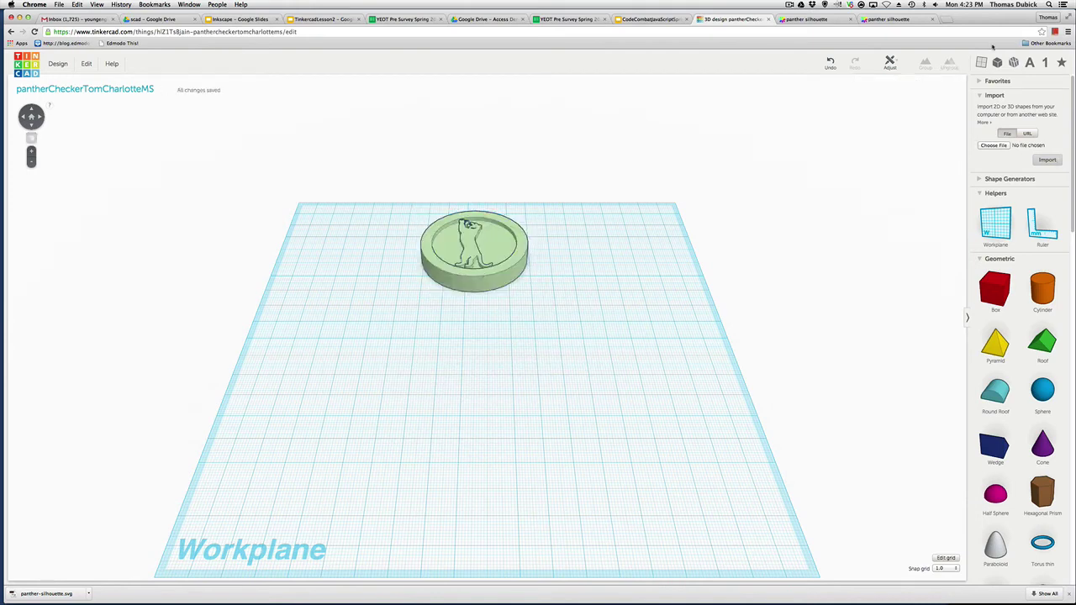
left_click(980, 96)
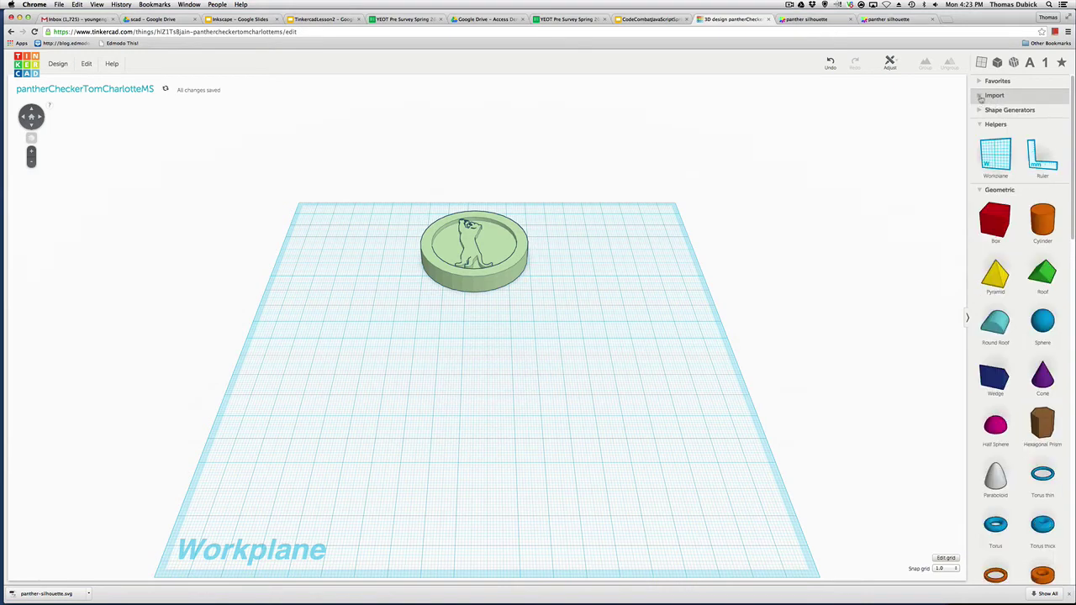
left_click(981, 96)
left_click(992, 145)
left_click(165, 82)
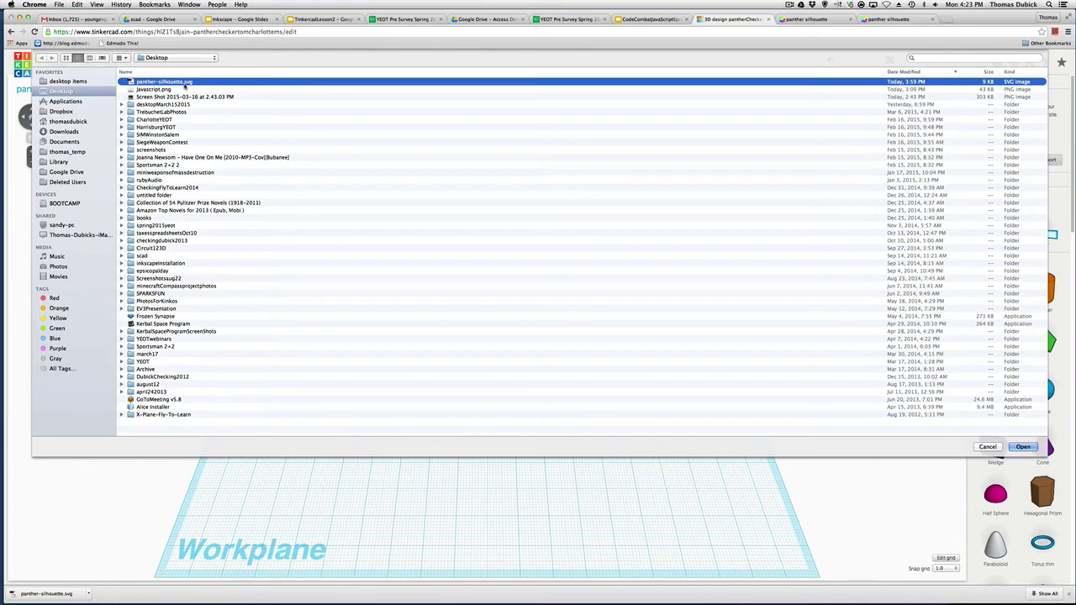
left_click(1022, 446)
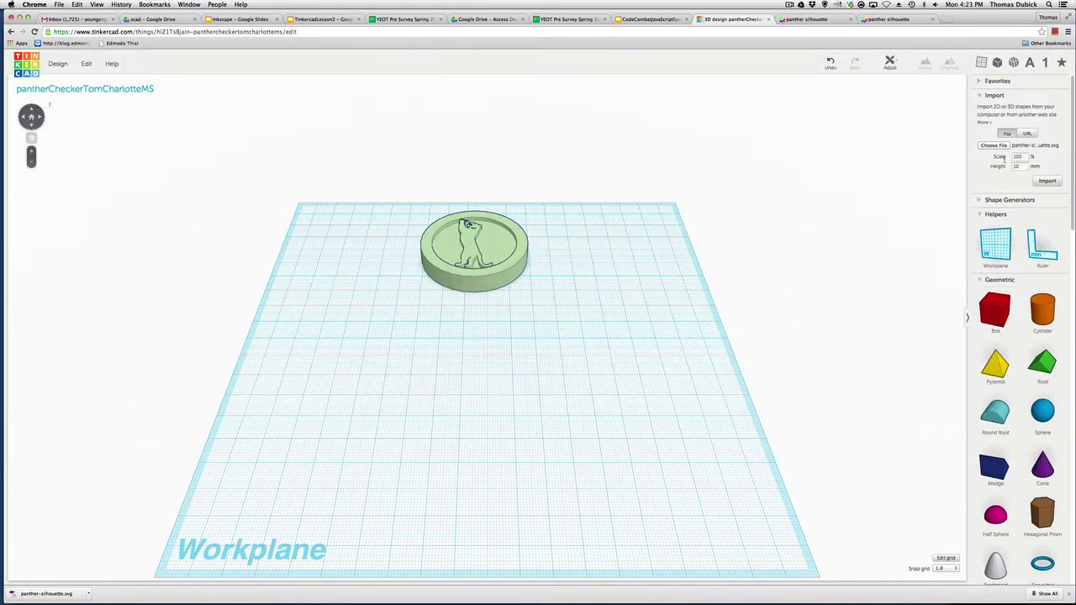
left_click(1023, 157)
left_click(1026, 166)
left_click(1046, 181)
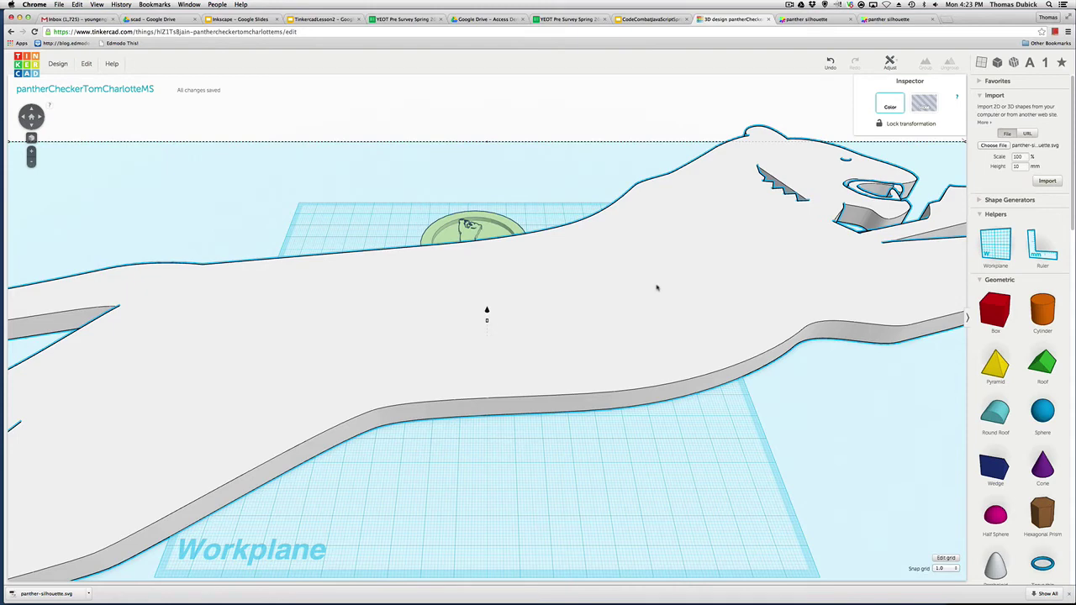
Delete the huge panther and re-import it at 10% scale and 5 mm height, in front of the coin
key("Delete")
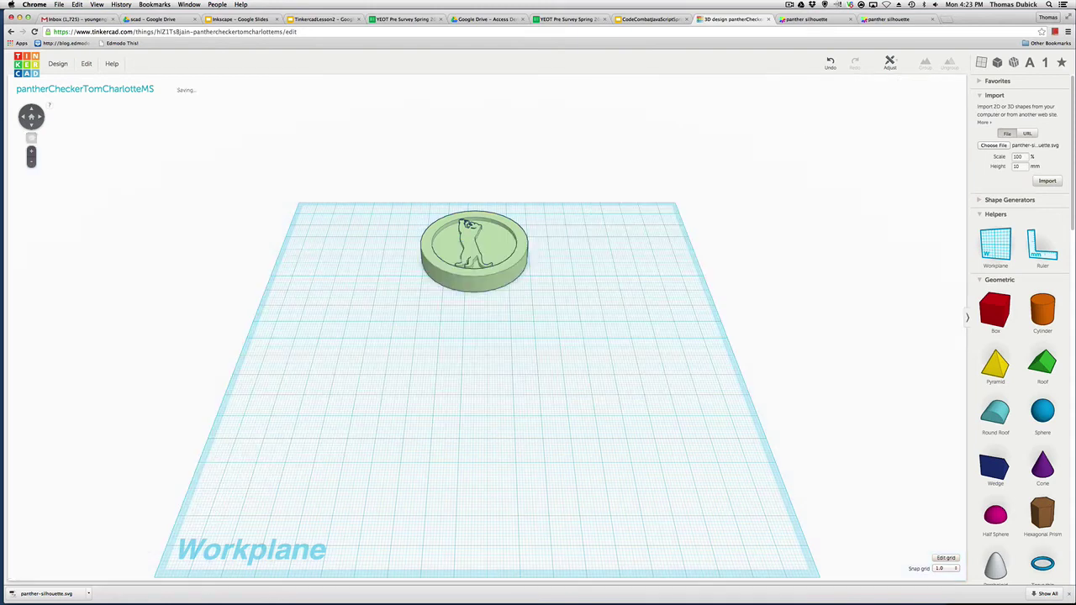
left_click(1023, 157)
left_click(1022, 166)
left_click(1047, 182)
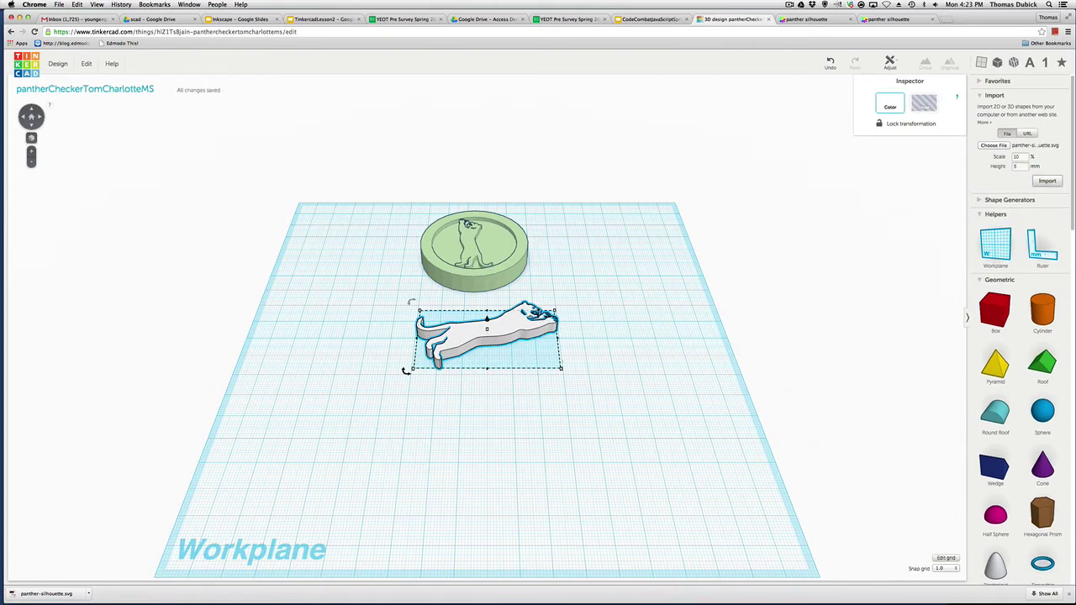
key("Escape")
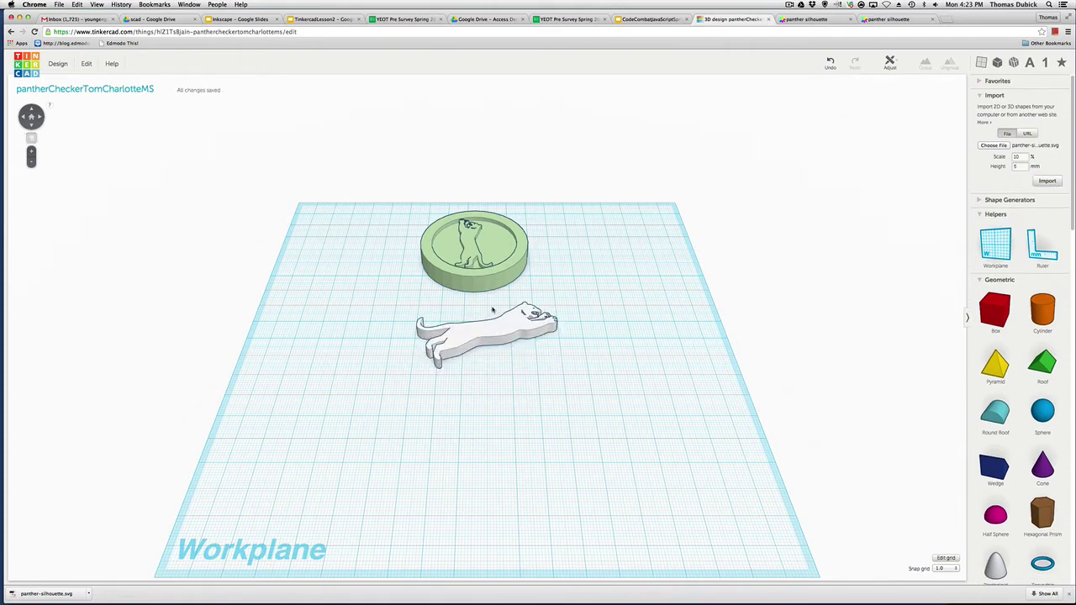
left_click_drag(494, 326, 486, 315)
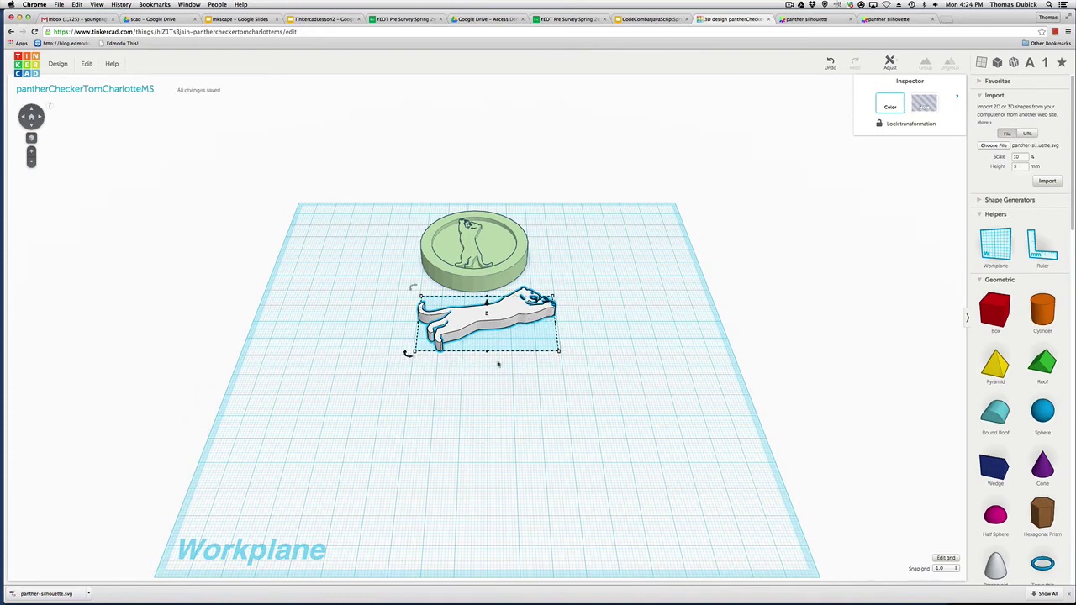
left_click(494, 335)
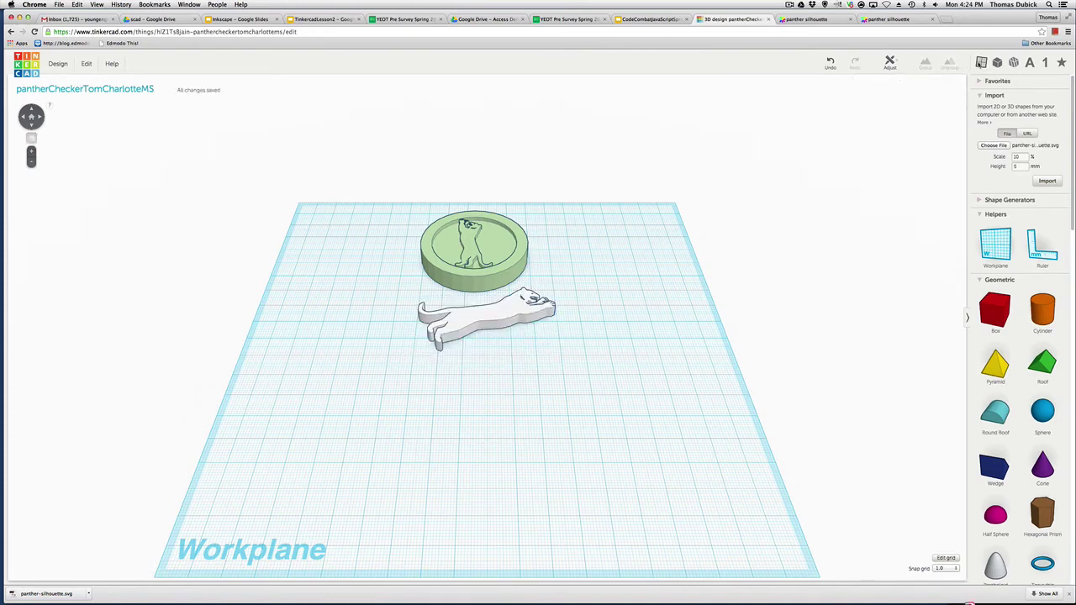
Place a ruler at the workplane's front-left corner and scale the panther down to about 45 × 26 mm
scroll(1009, 113, "down", 3)
left_click(1034, 123)
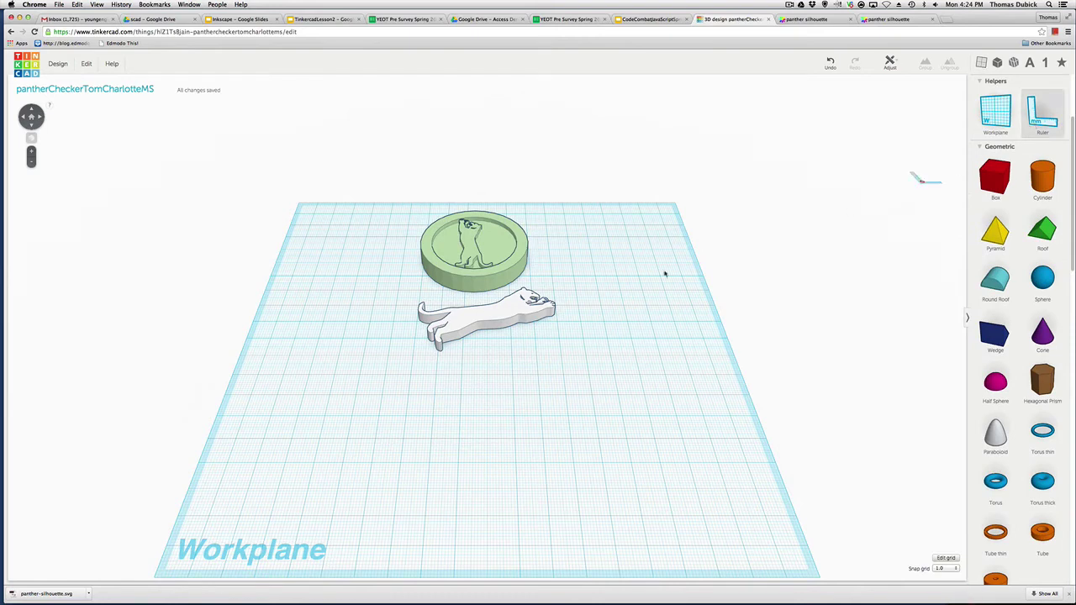
left_click(216, 502)
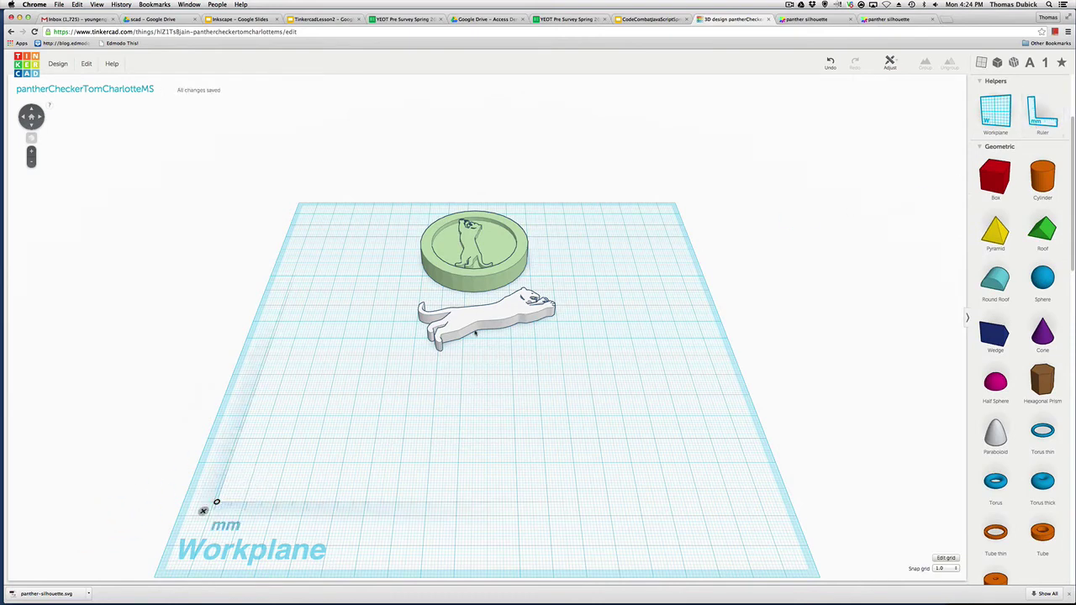
left_click(483, 340)
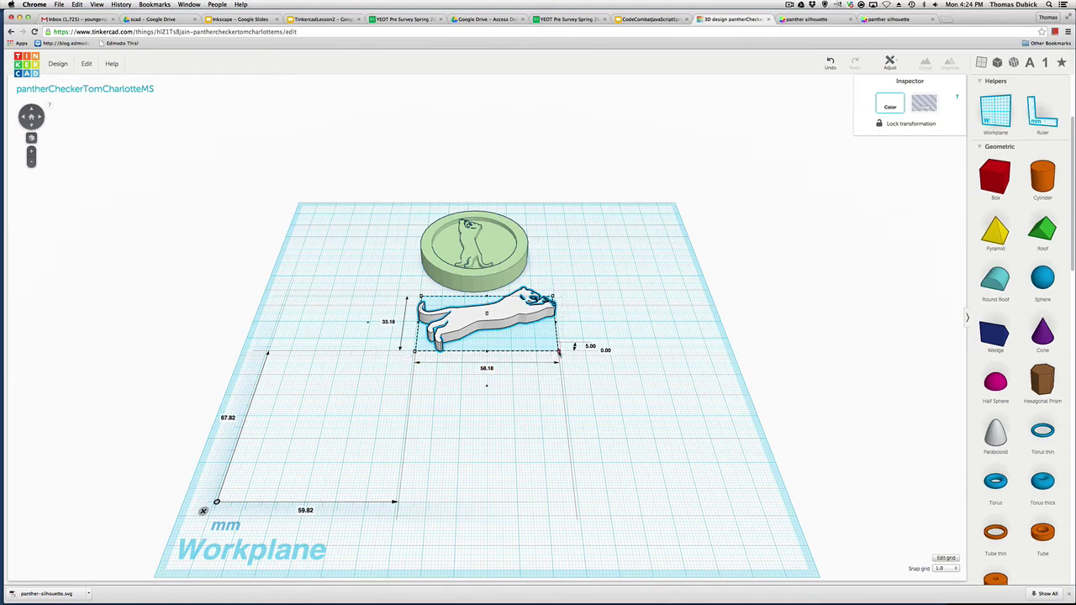
left_click_drag(558, 353, 526, 337, "shift")
Add a cylinder to the workplane and colour it lavender
left_click(544, 369)
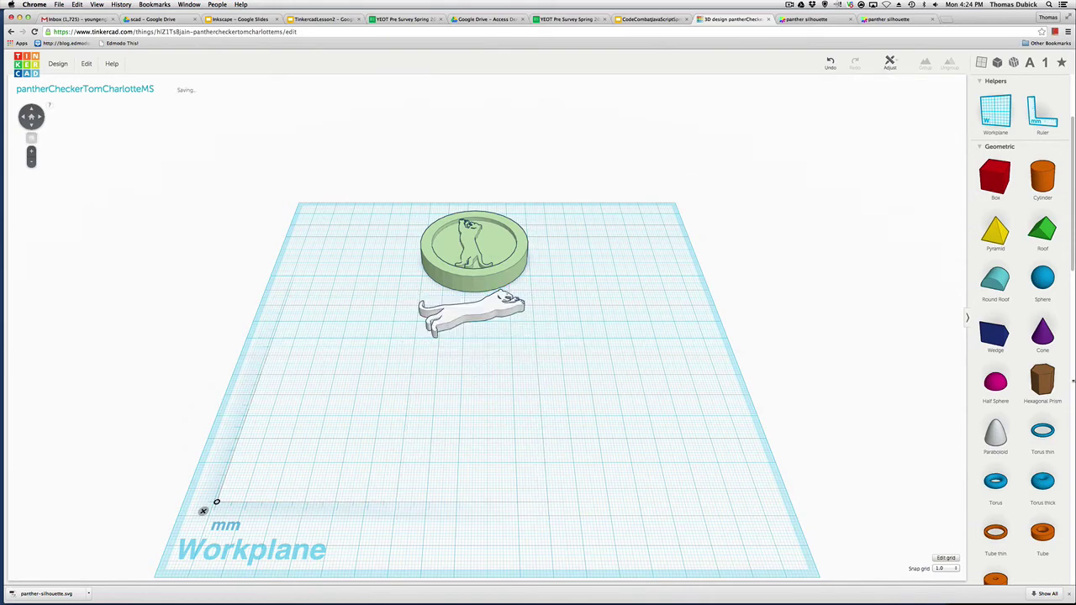
left_click_drag(1040, 177, 483, 408)
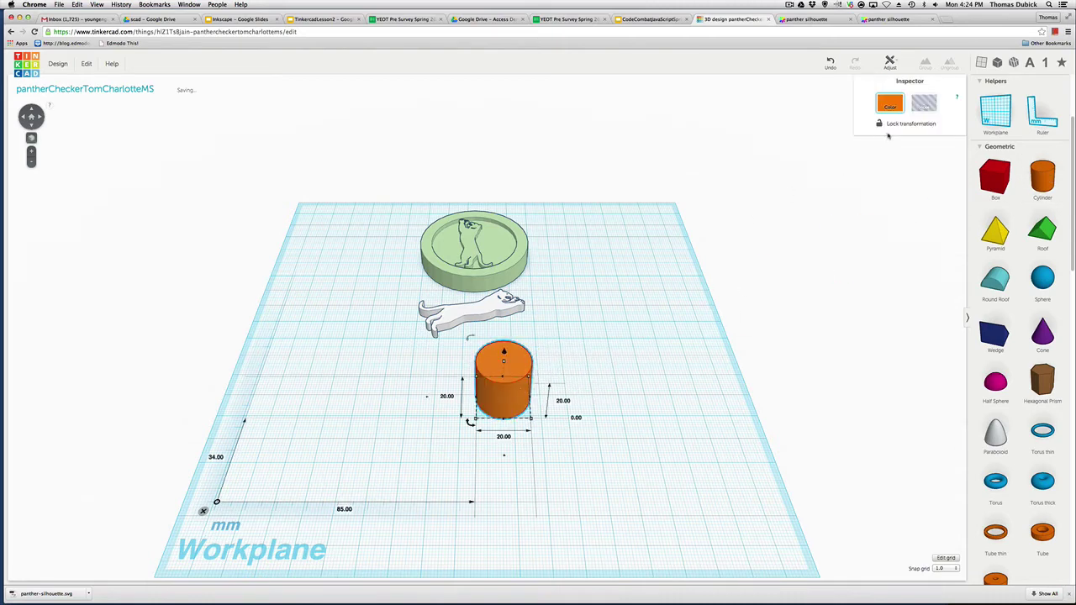
left_click(884, 109)
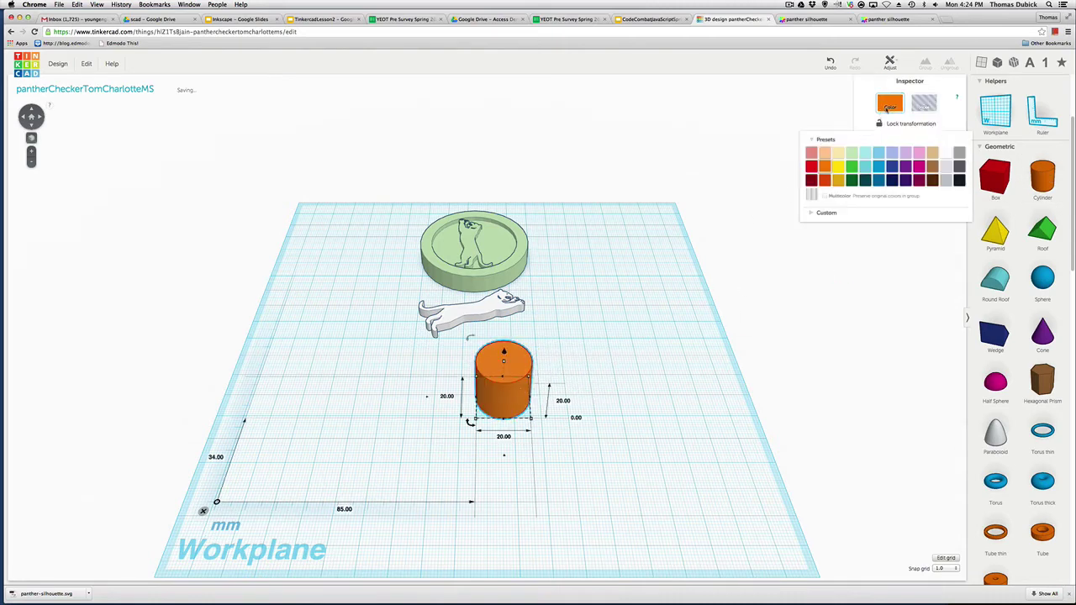
left_click(893, 153)
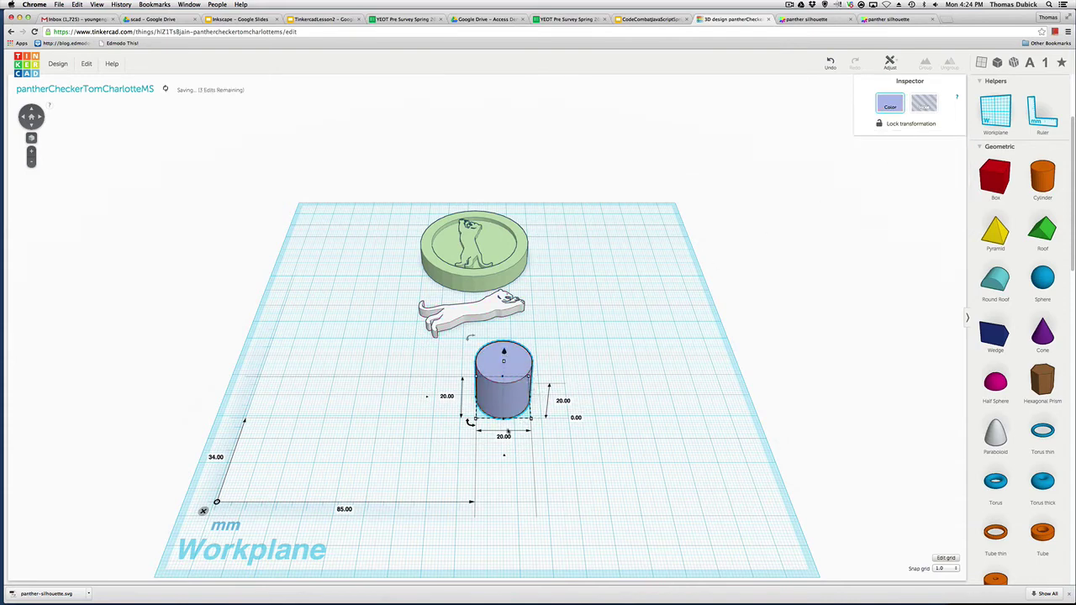
Size the cylinder to 8 mm tall and 45 × 45 mm across
left_click(503, 436)
left_click(558, 403)
left_click(559, 402)
key("BackSpace")
key("BackSpace")
key("Return")
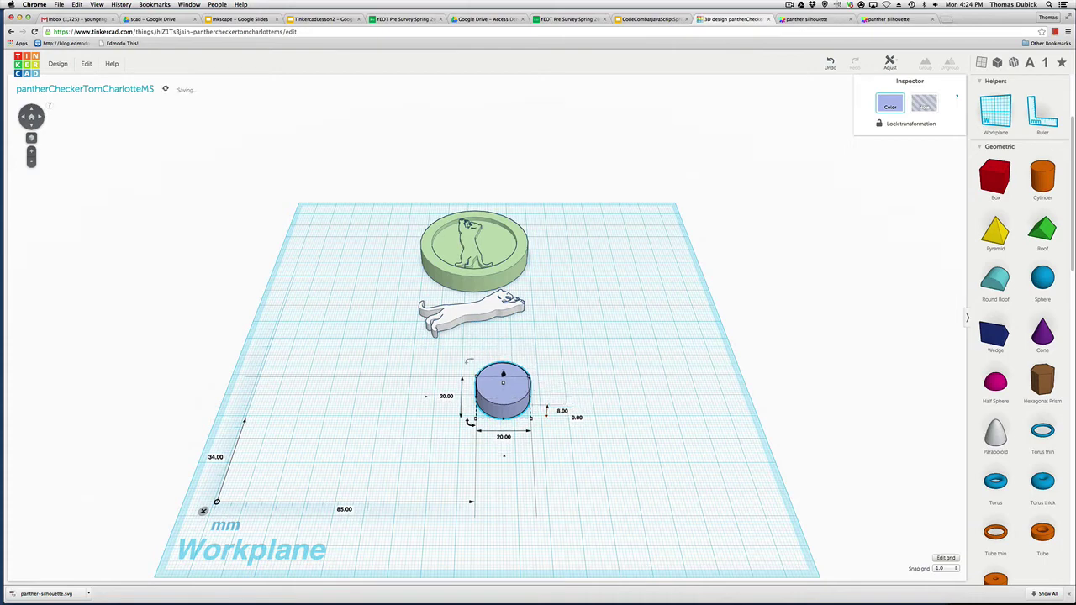
left_click(504, 437)
type("45")
key("Tab")
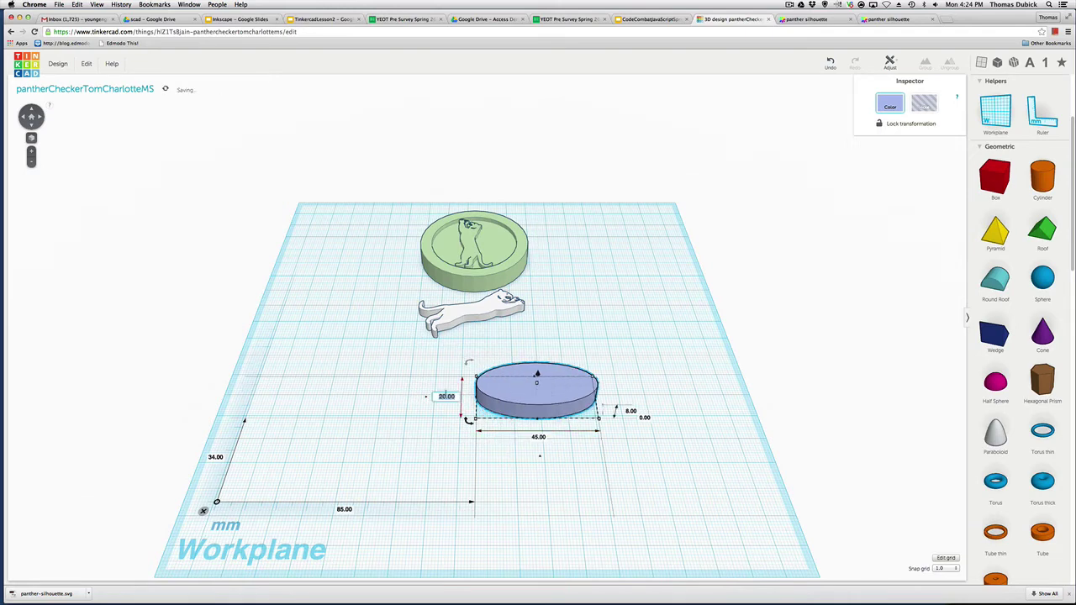
type("45")
key("Return")
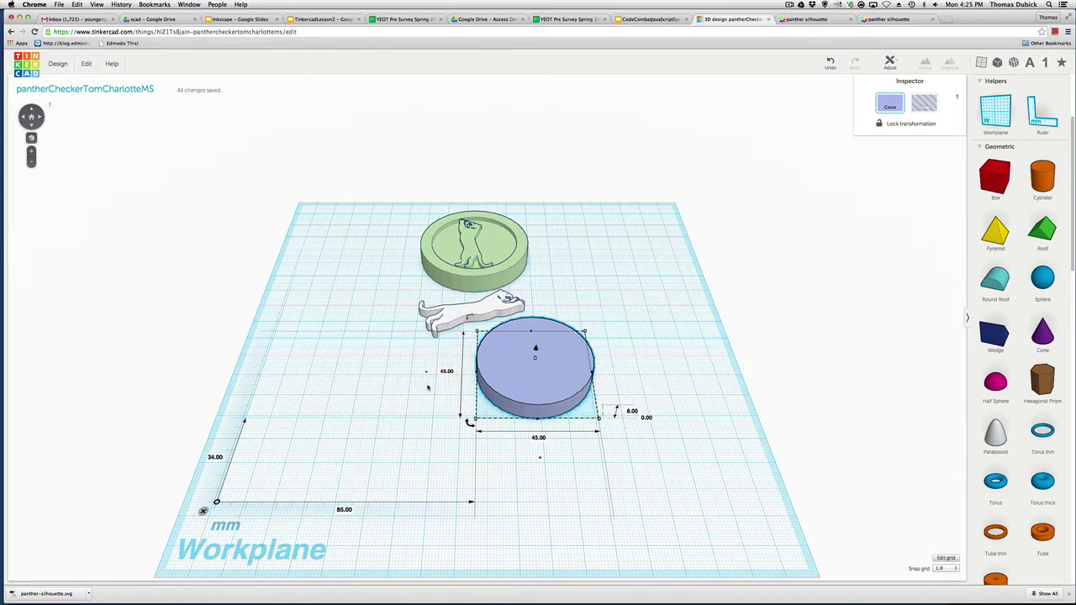
Move the base disc down and to the right, in front of the panther, then select the panther
left_click_drag(551, 378, 559, 403)
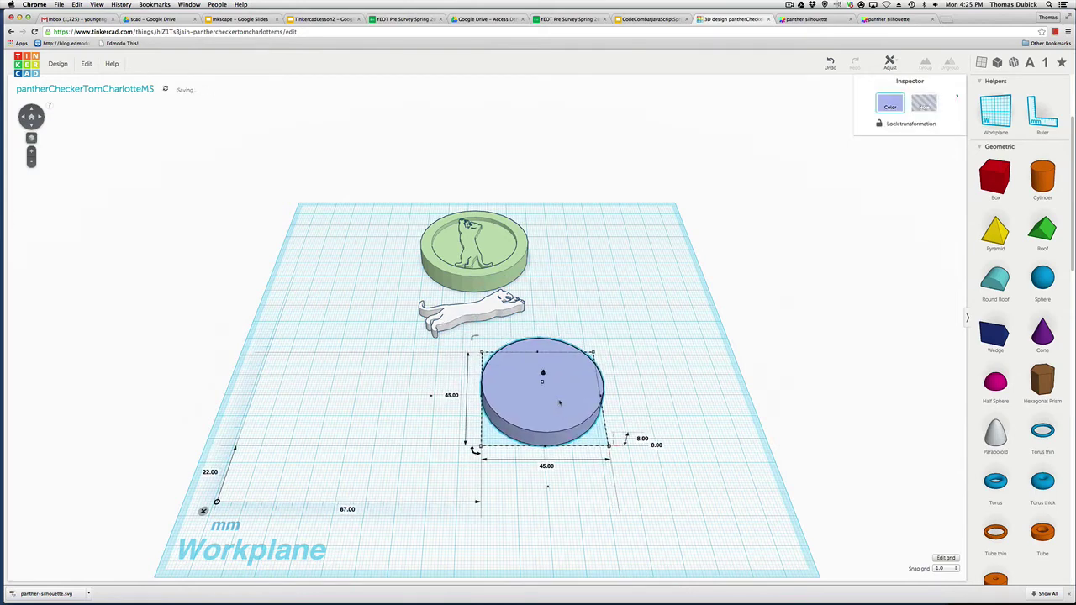
left_click(471, 336)
left_click(470, 324)
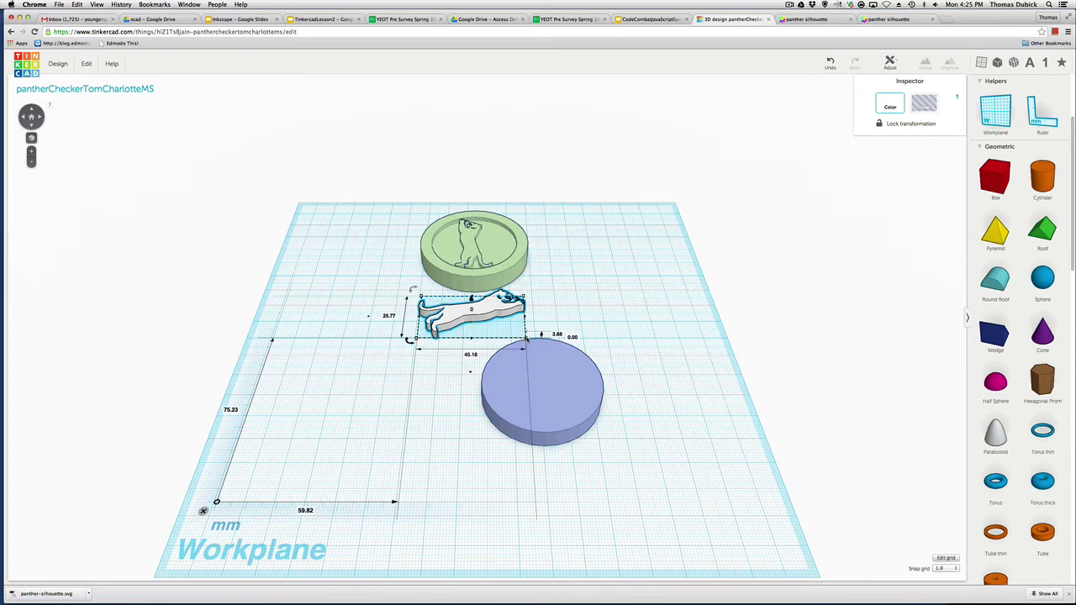
Shrink the panther to about 39 × 22 mm and raise it 16 mm above the workplane
left_click_drag(526, 338, 514, 334)
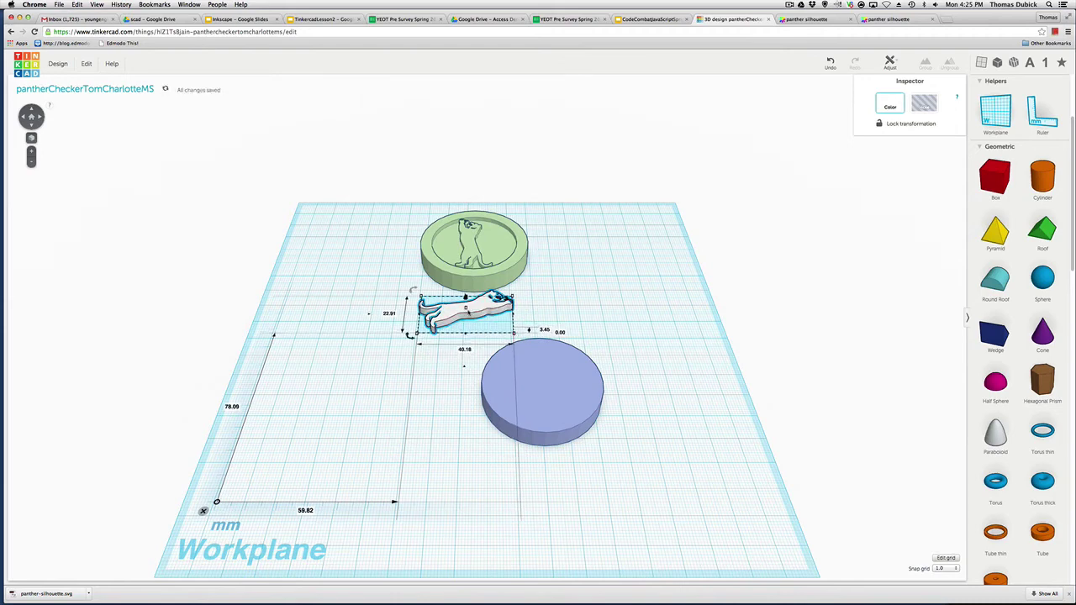
left_click_drag(465, 296, 557, 350)
right_click_drag(560, 357, 614, 400)
right_click_drag(489, 378, 562, 355)
left_click_drag(560, 356, 554, 362)
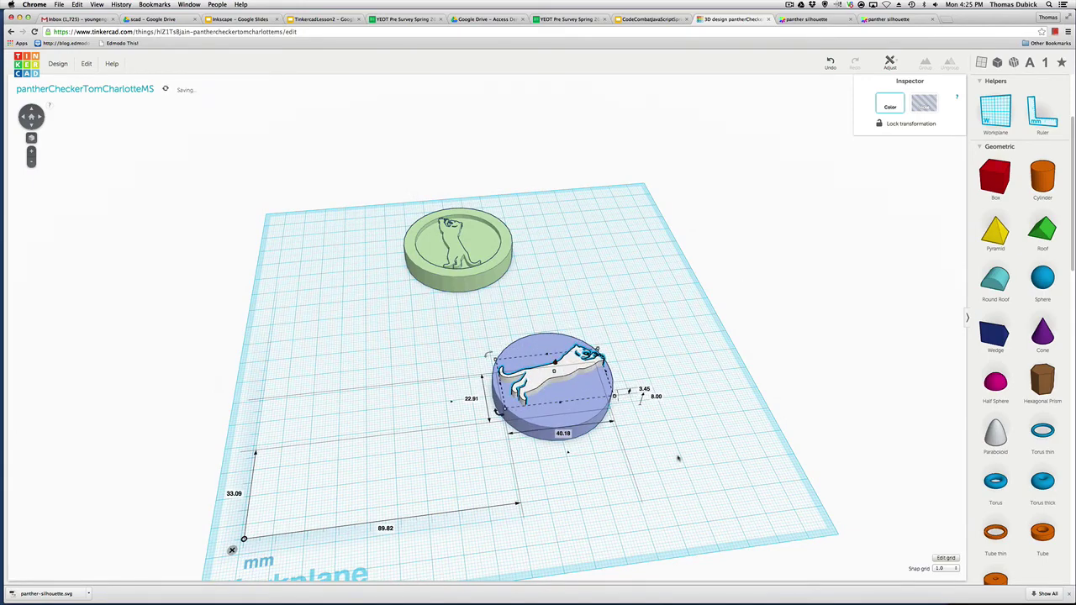
From a low side view, lower the panther slightly into the top of the disc
right_click_drag(677, 458, 604, 367)
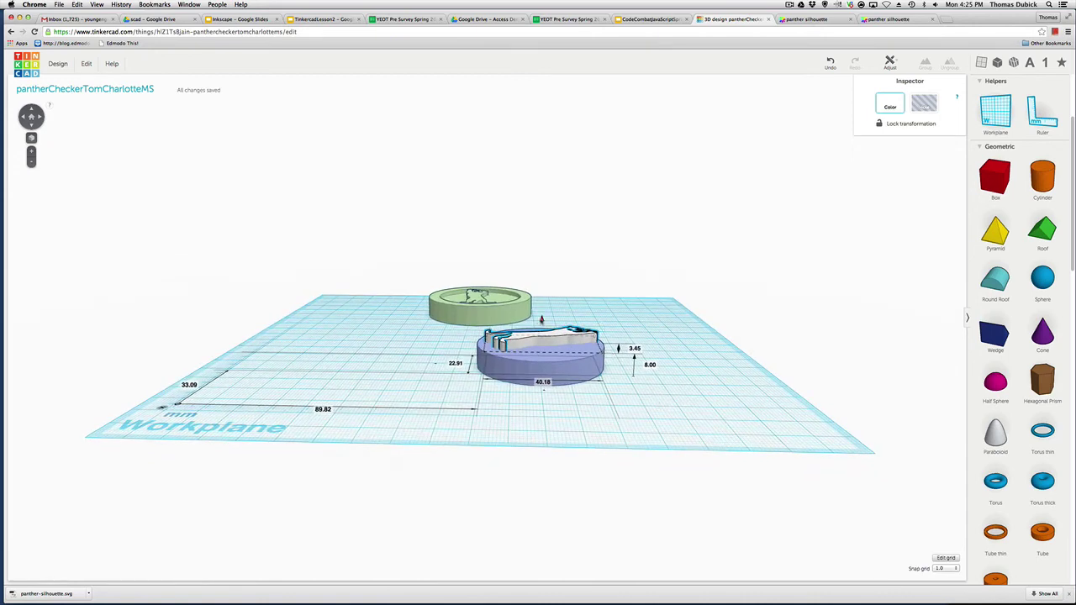
mouse_move(540, 319)
left_mouse_down()
mouse_move(540, 329)
mouse_move(541, 306)
mouse_move(541, 324)
left_mouse_up()
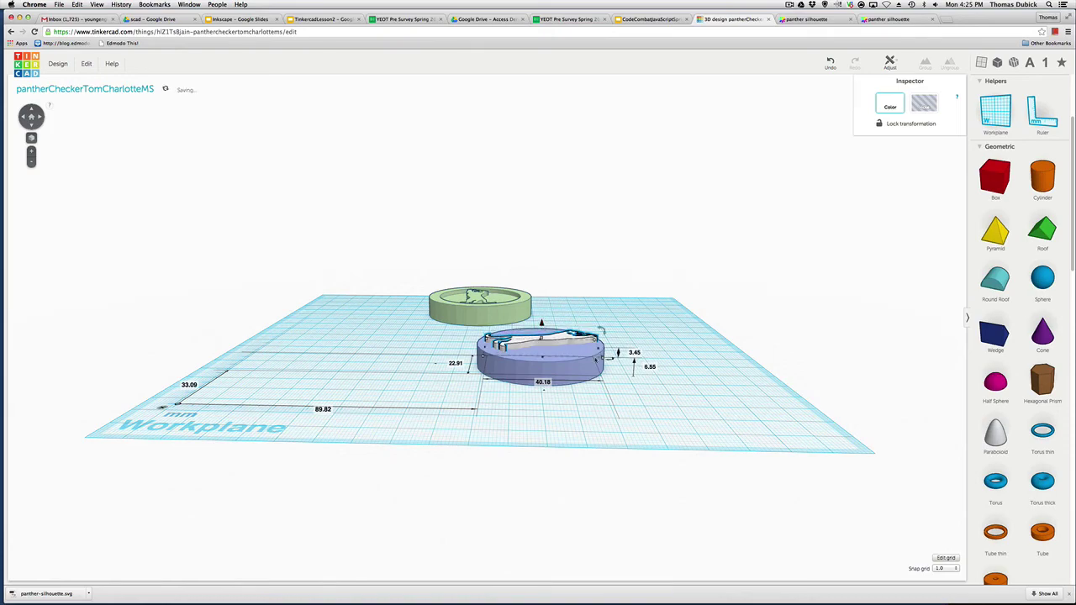
left_click(547, 427)
right_click_drag(547, 427, 558, 466)
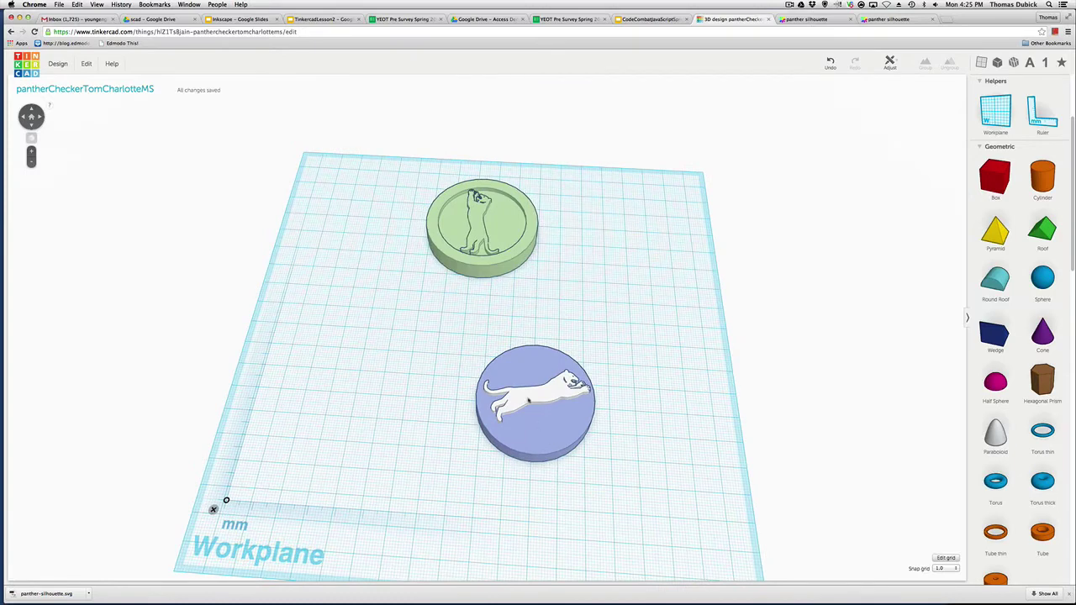
Select the panther and disc together and centre-align them front-to-back and side to side
left_click(527, 400)
left_click_drag(475, 362, 607, 494)
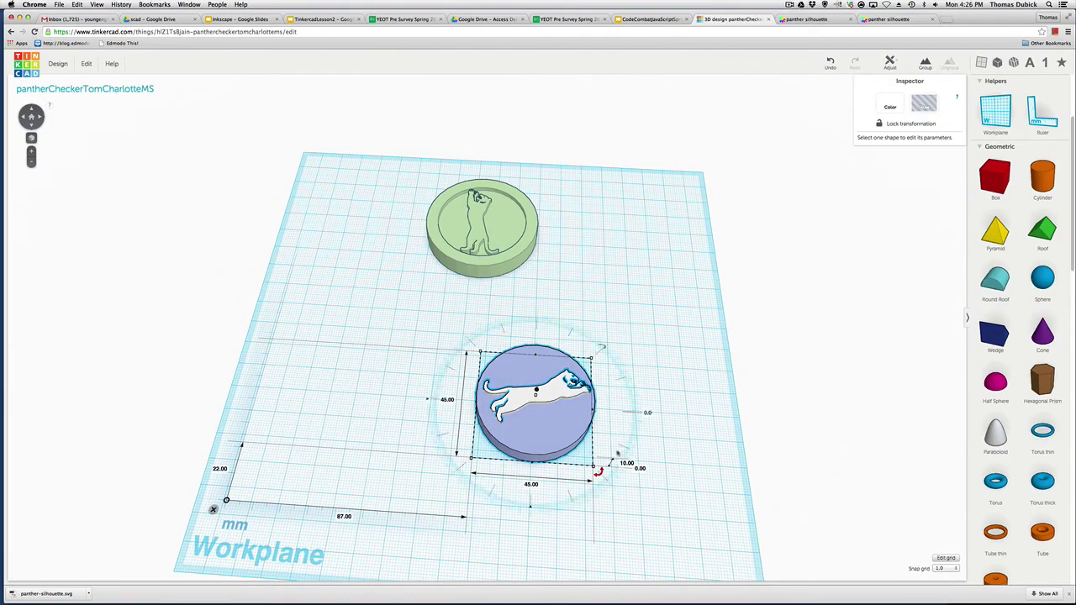
left_click(889, 62)
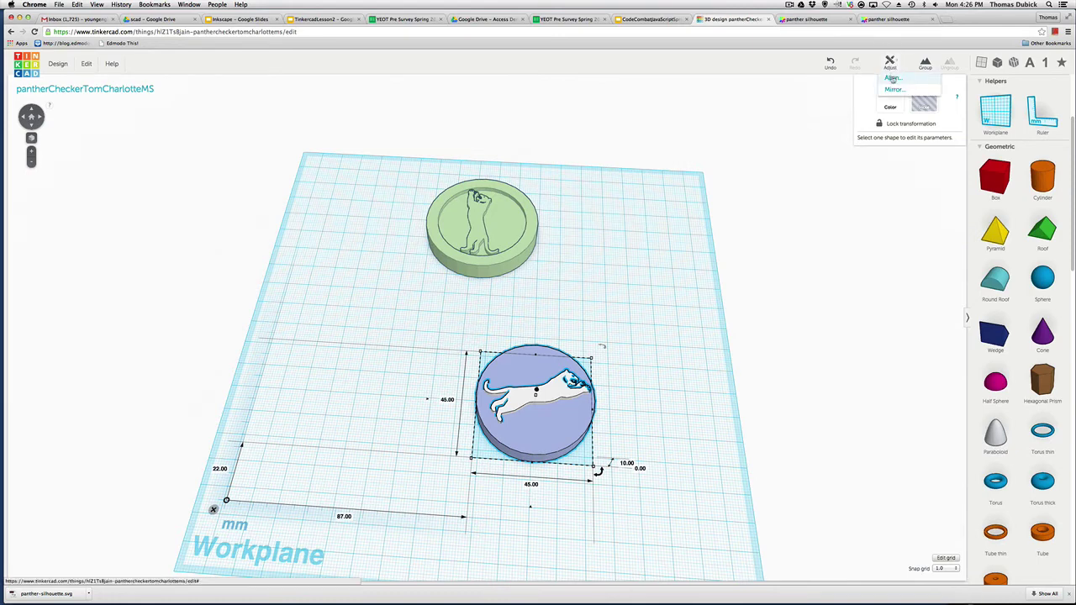
left_click(892, 78)
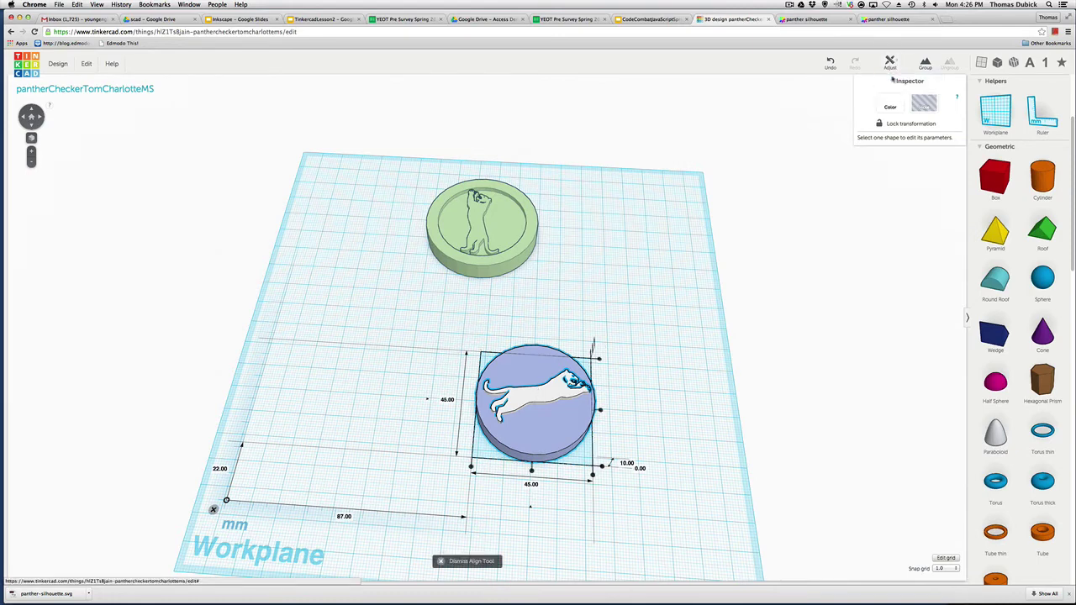
left_click(531, 472)
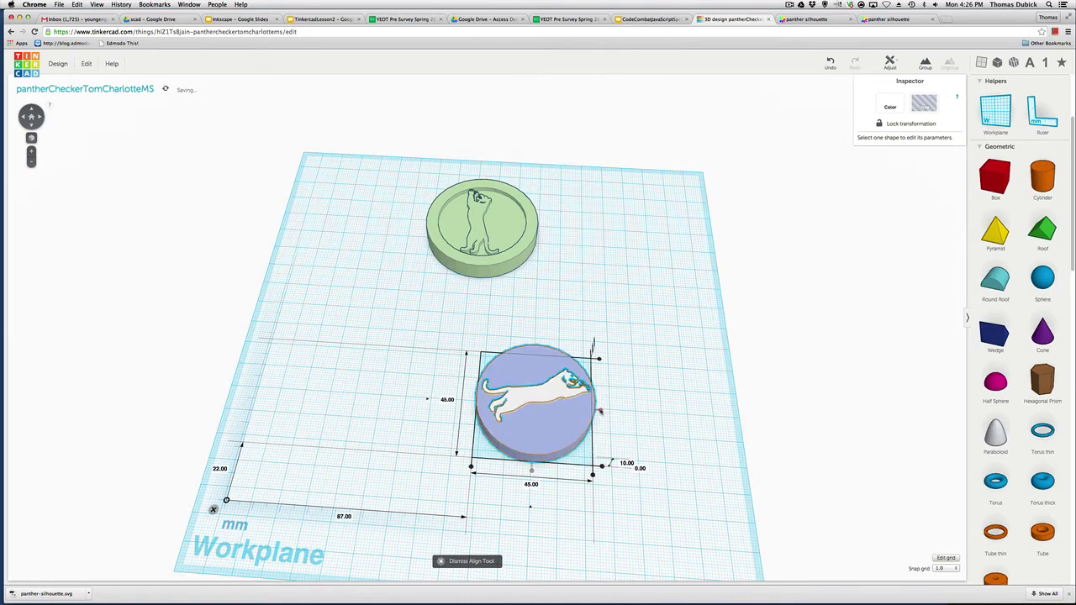
left_click(600, 411)
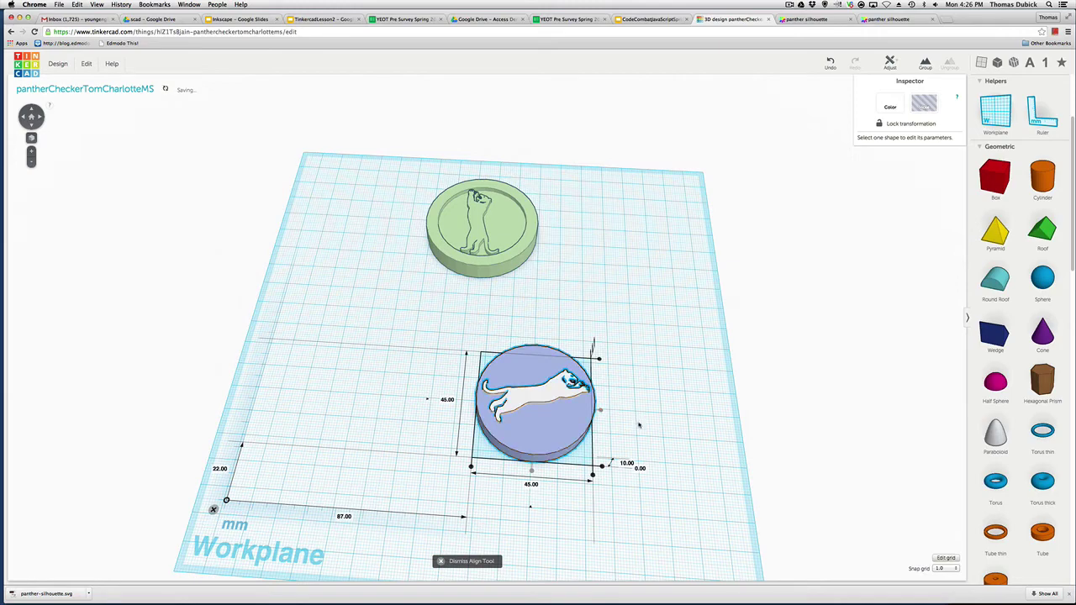
Orbit to a lower front view to check the panther is centred on the disc
right_click_drag(538, 441, 472, 462)
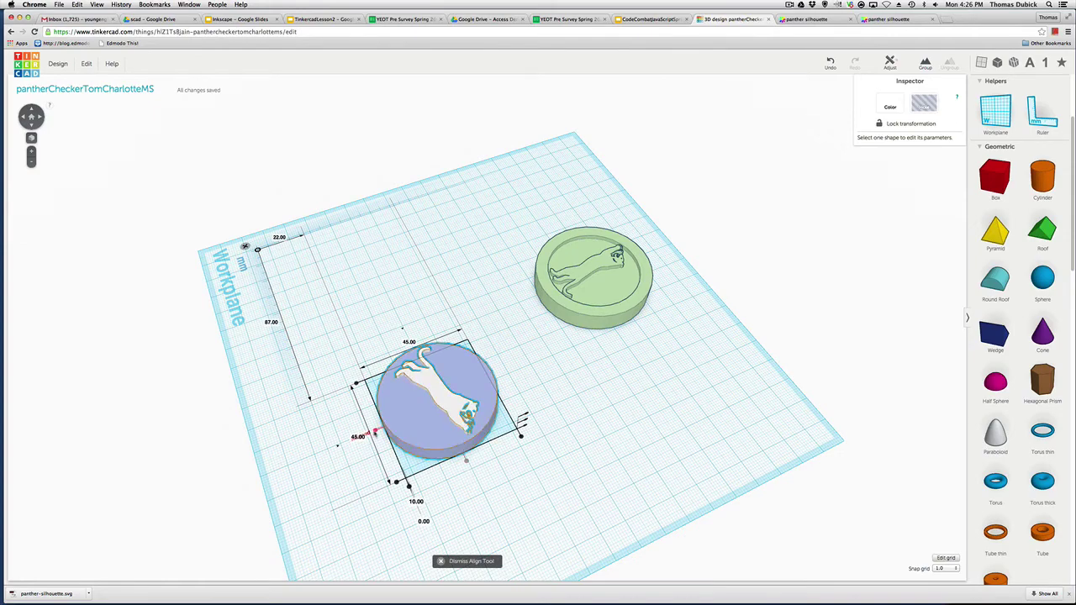
right_click_drag(589, 454, 580, 325)
left_click(613, 343)
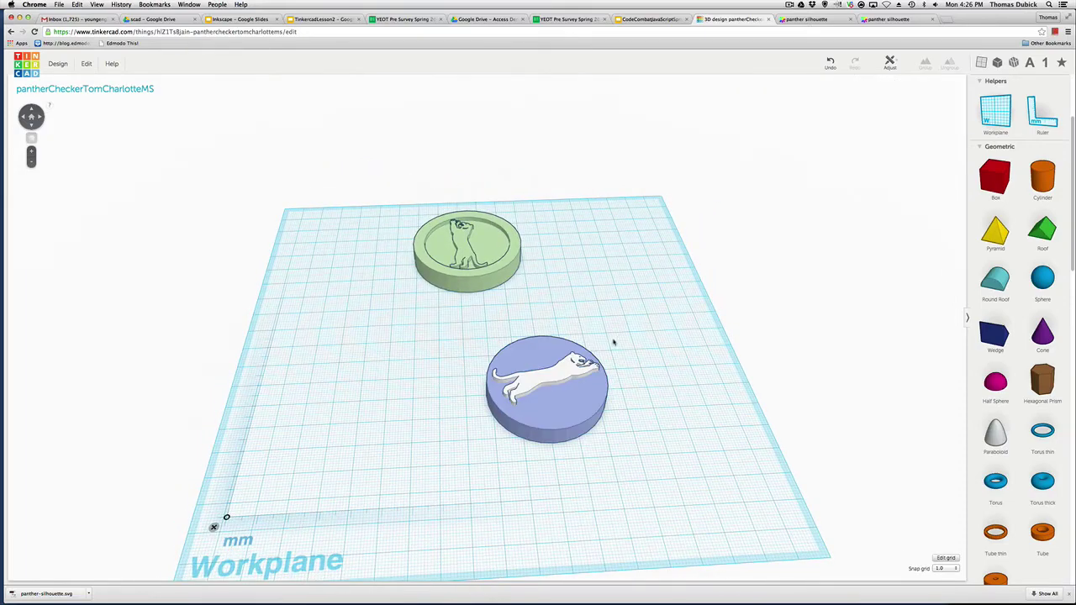
left_click(578, 397)
right_click_drag(644, 424, 645, 366)
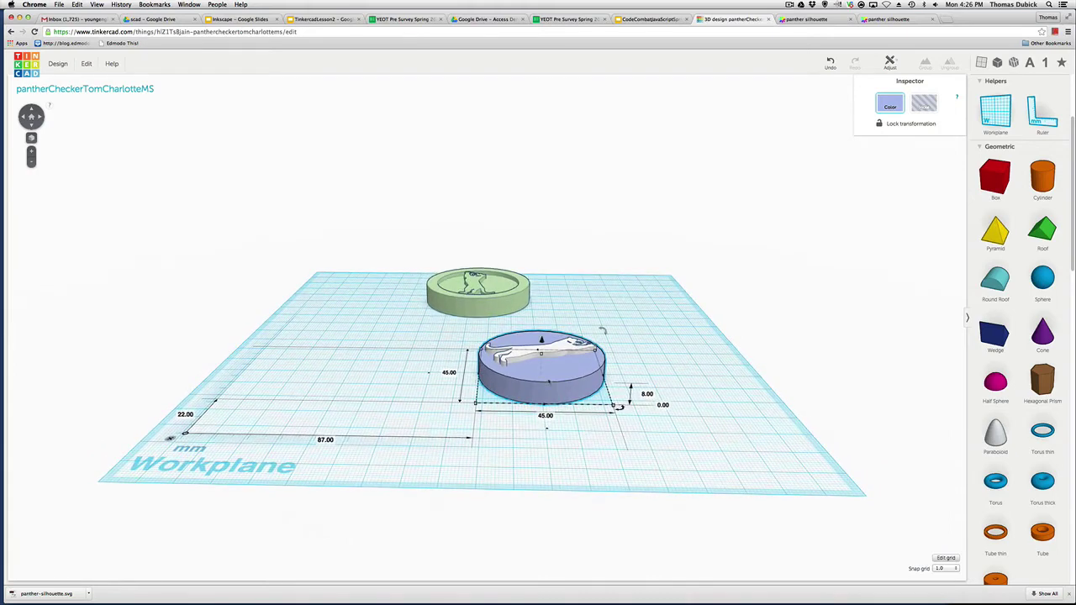
Duplicate the whole panther checker design as a new copy
left_click_drag(459, 333, 573, 361)
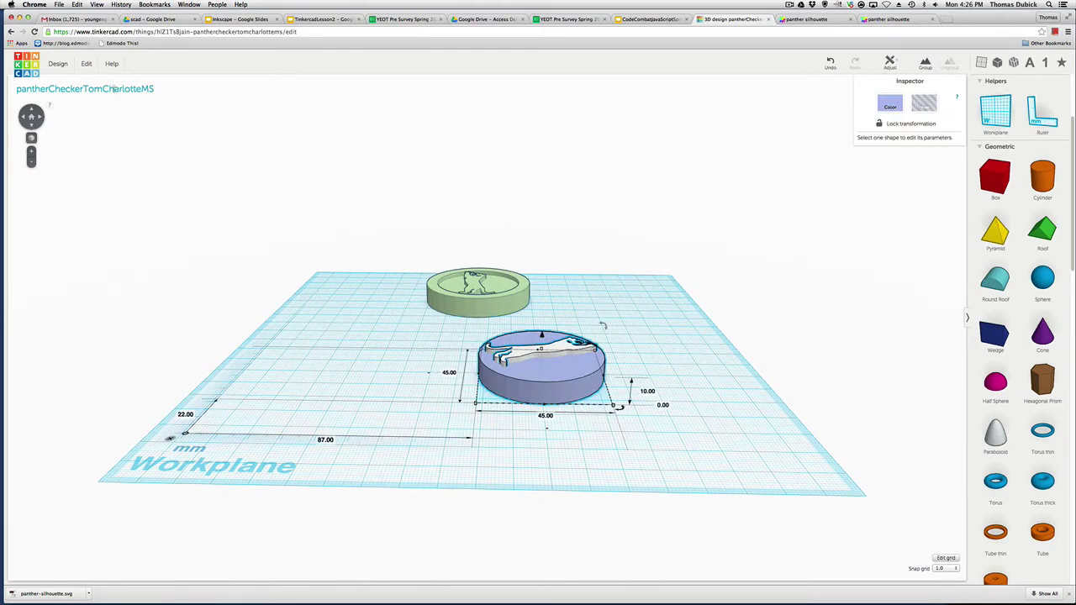
left_click(59, 65)
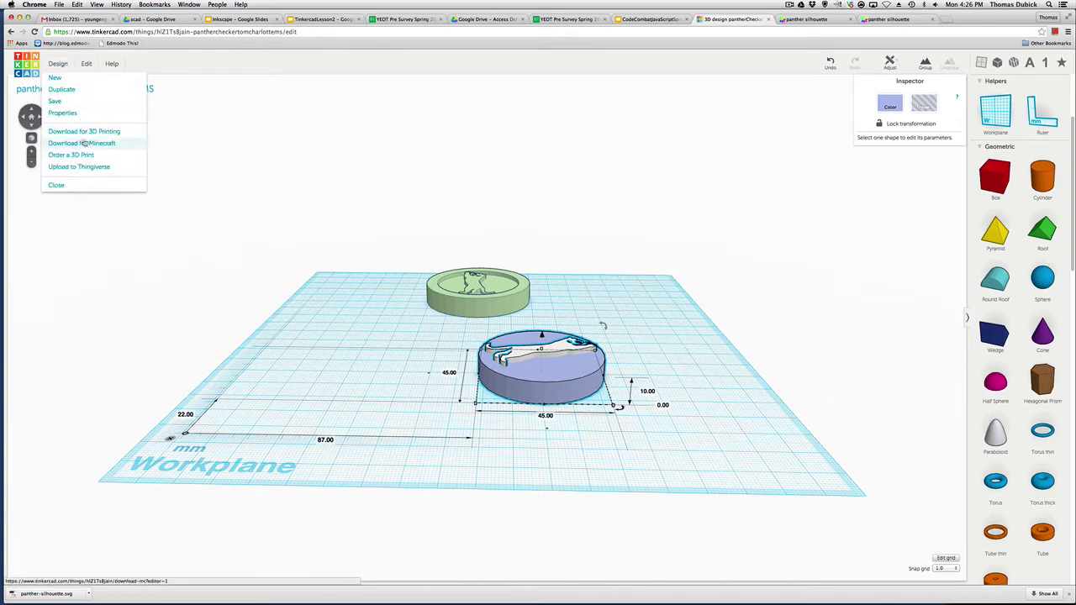
left_click(74, 89)
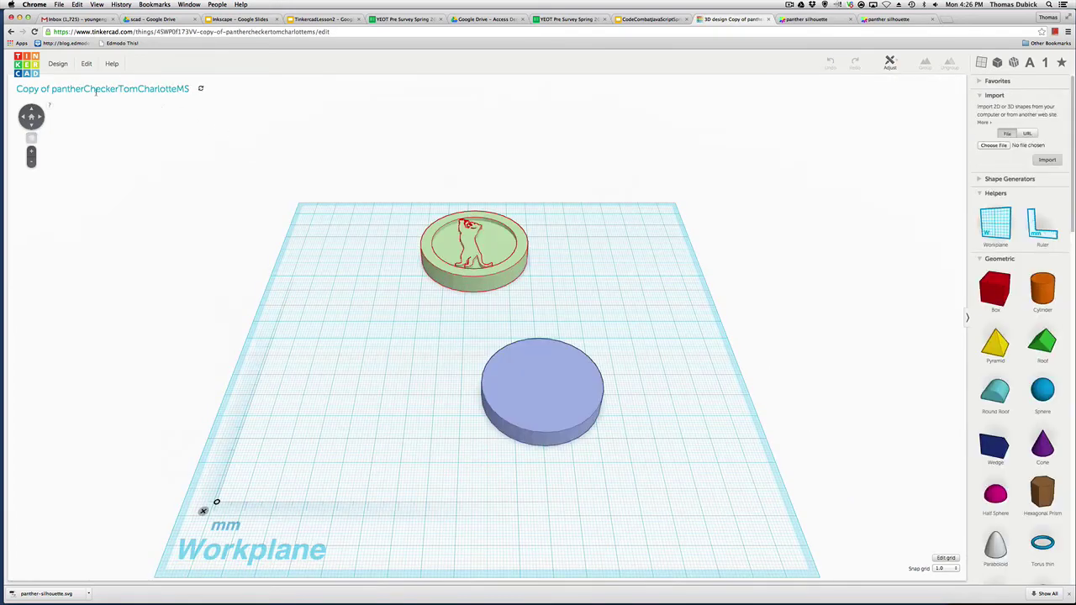
Rename the copy to 'pantherCheckerTomCharlotteMS2' by dropping the 'Copy of' prefix and saving
left_click(59, 64)
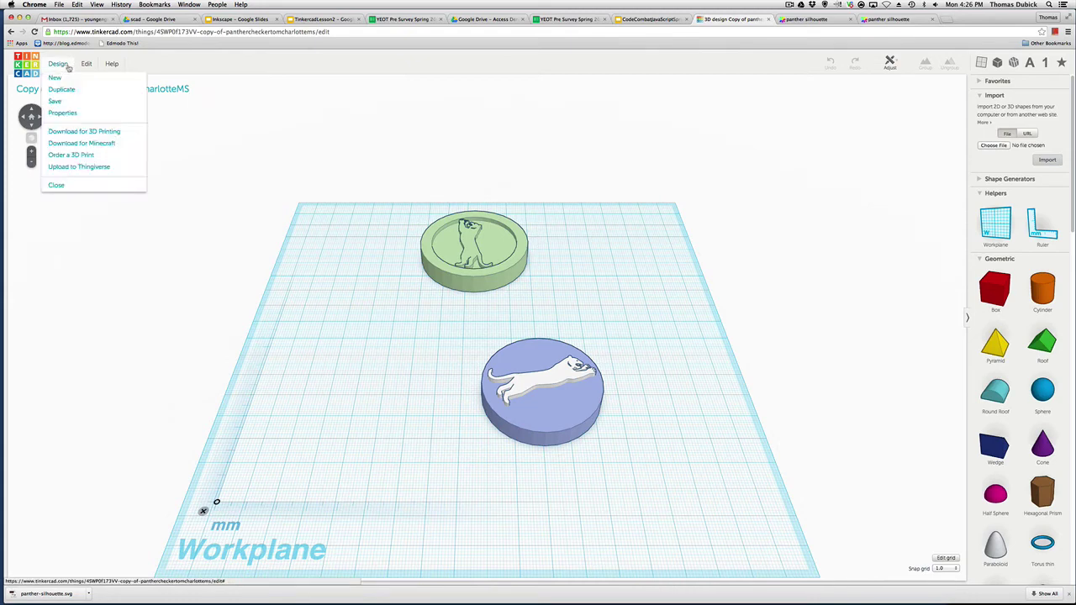
left_click(66, 113)
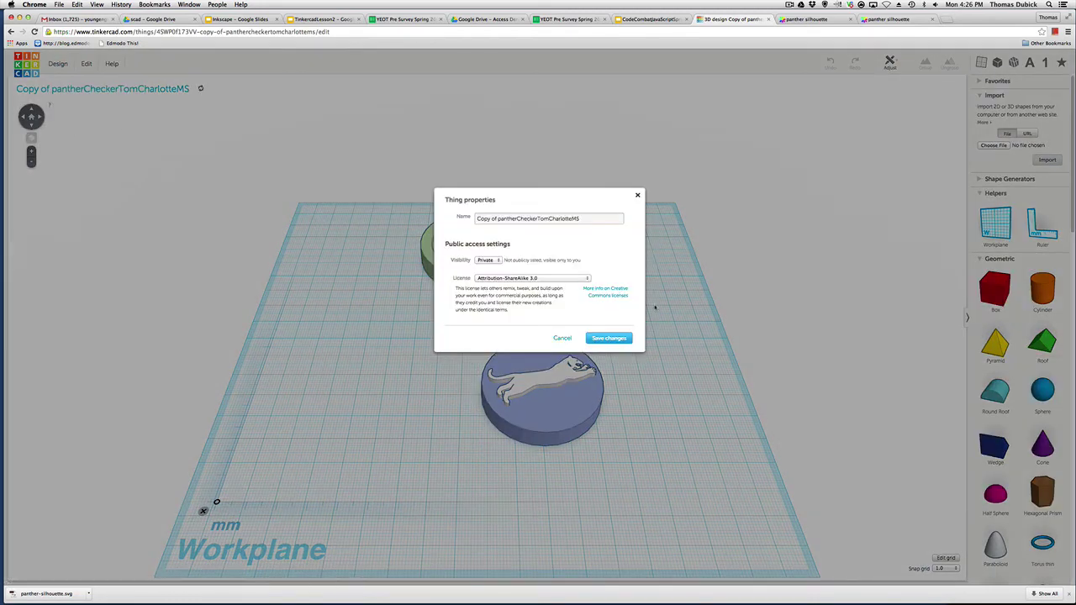
left_click(497, 218)
key("BackSpace")
key("BackSpace")
key("BackSpace")
key("BackSpace")
key("BackSpace")
key("BackSpace")
key("BackSpace")
key("BackSpace")
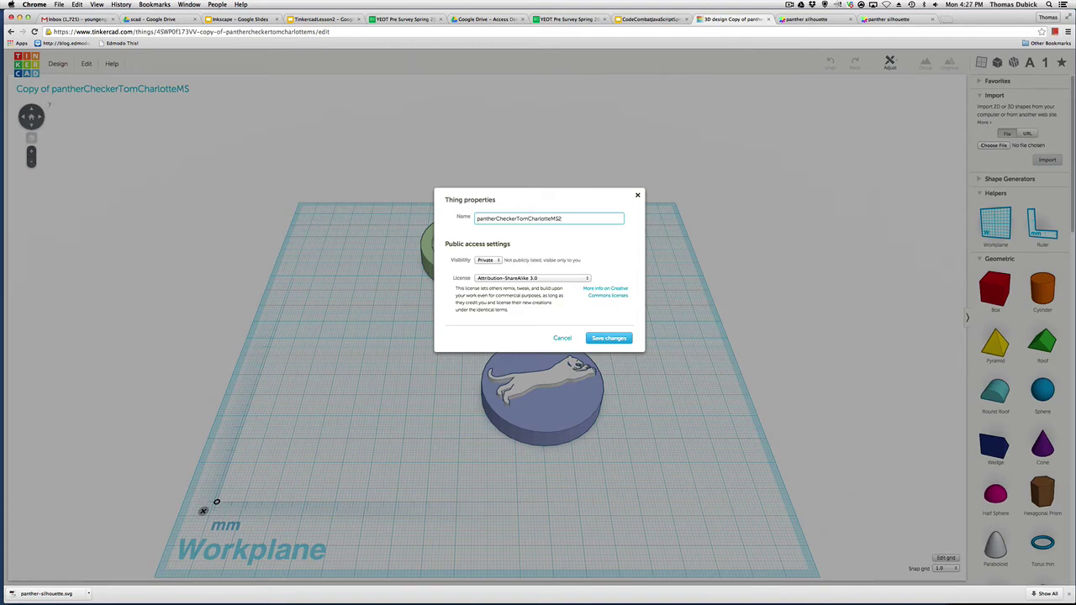
type("2")
left_click(609, 338)
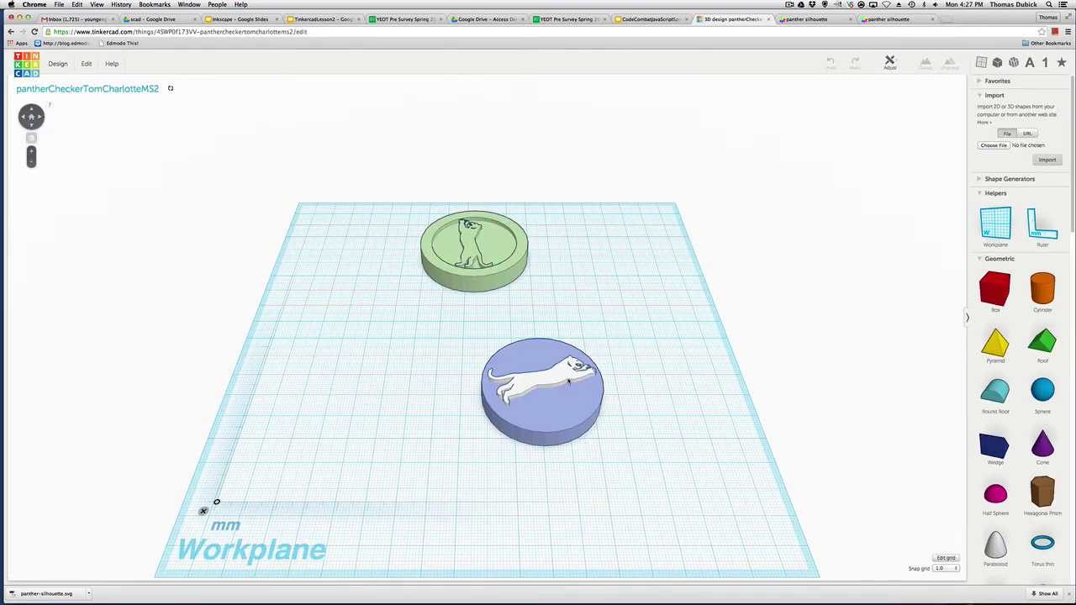
Group the blue disc and panther outline into one checker
left_click(530, 358)
left_click_drag(472, 334, 612, 434)
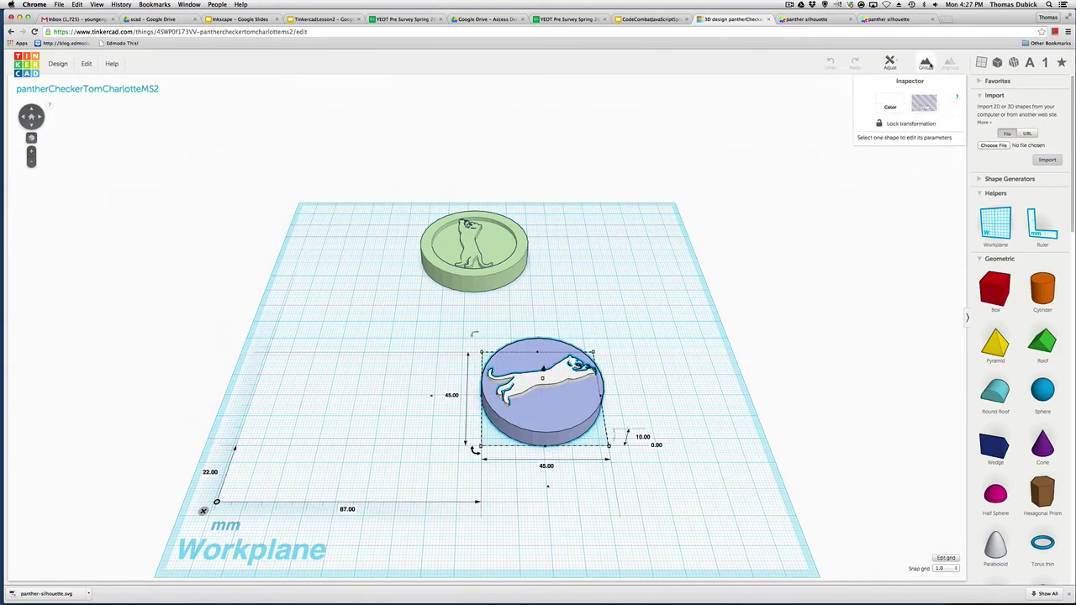
left_click(924, 64)
left_click(673, 367)
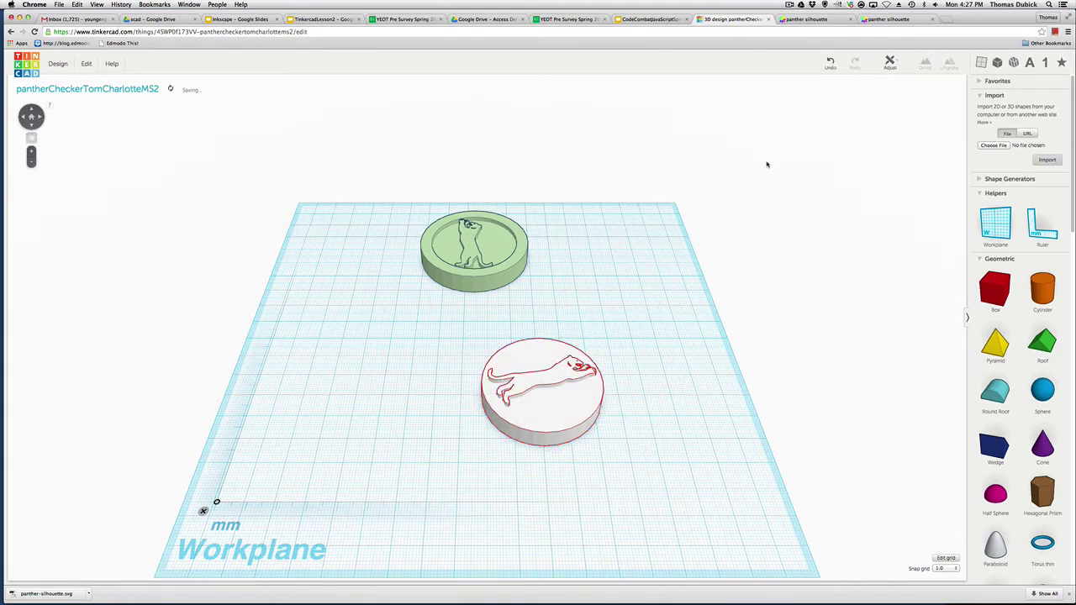
left_click(563, 405)
Try pink, then light green, on the grouped checker
left_click(890, 102)
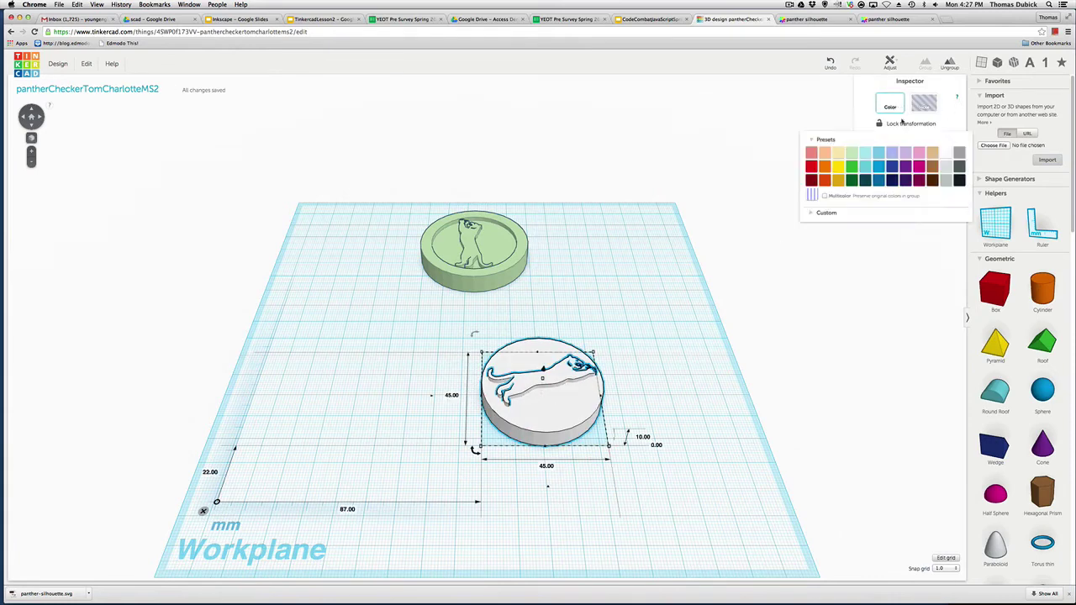
left_click(919, 155)
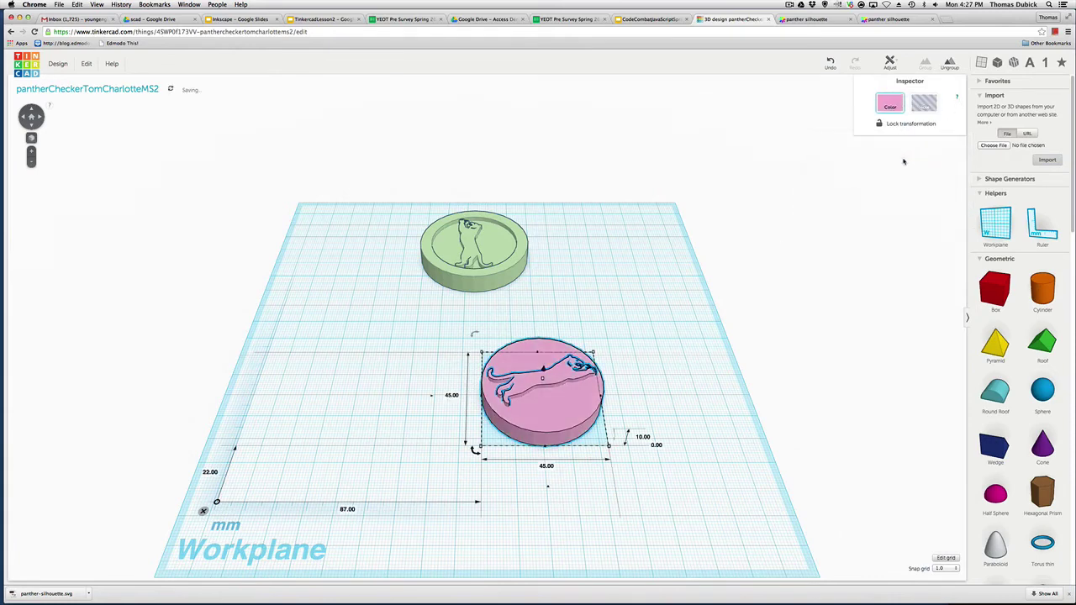
left_click(890, 105)
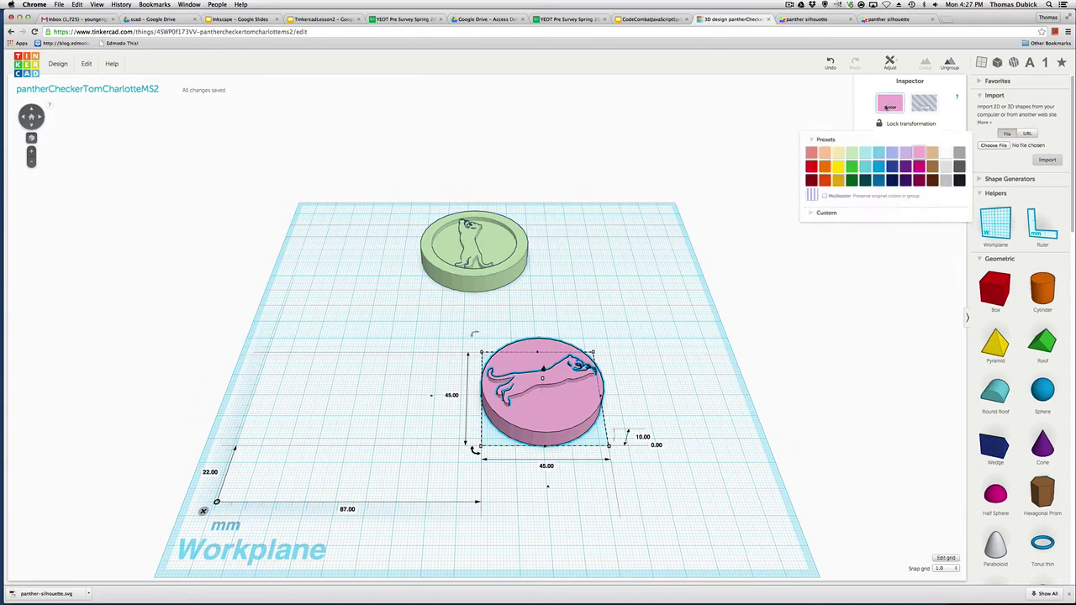
left_click(856, 155)
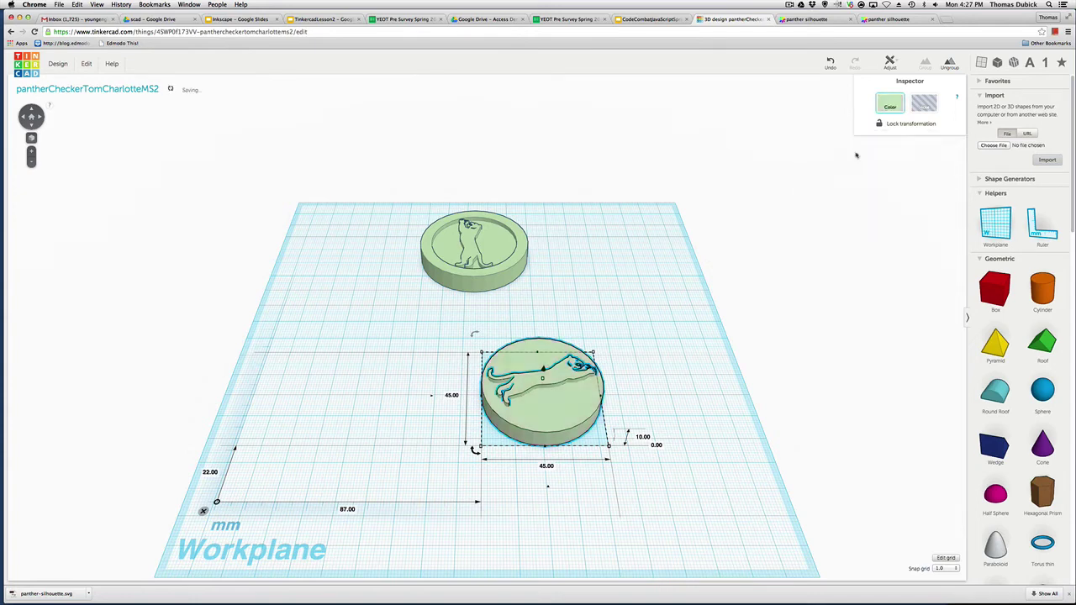
left_click(423, 421)
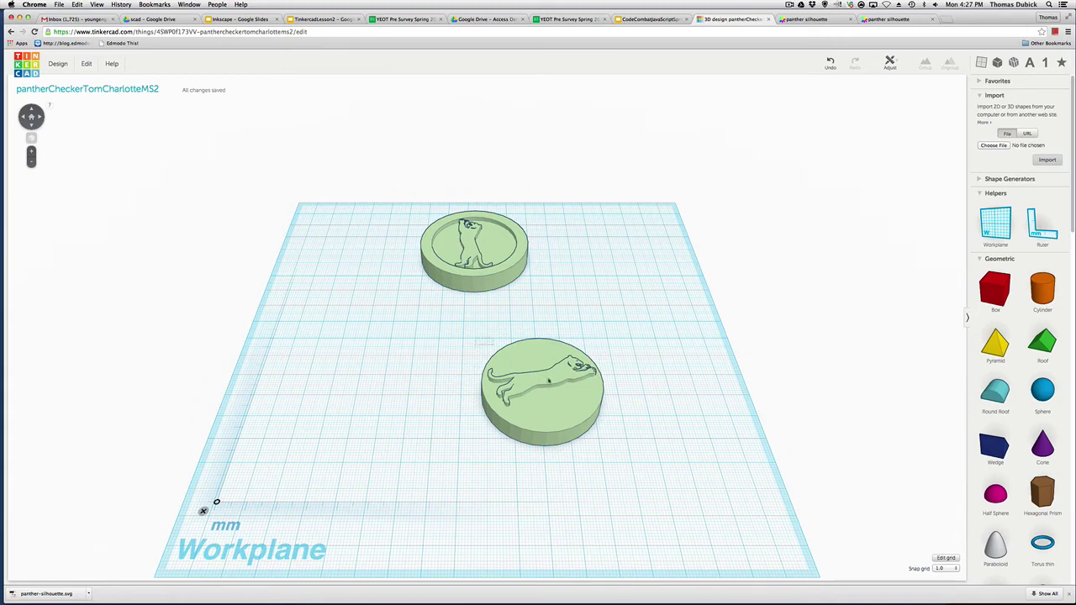
Colour the lower panther checker grey after trying dark green and black
left_click(602, 421)
left_click(890, 104)
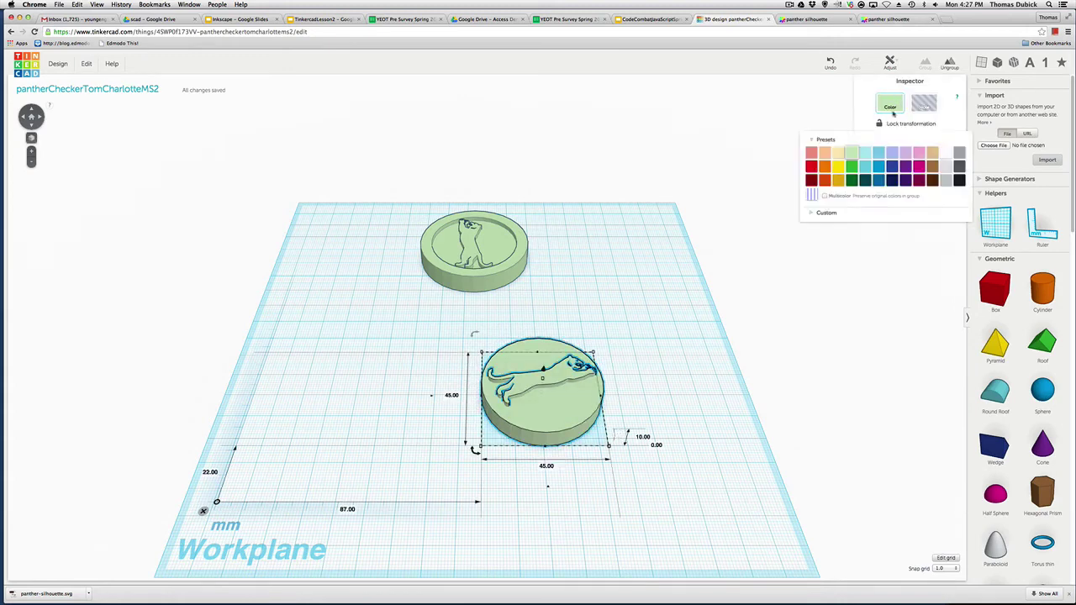
left_click(851, 179)
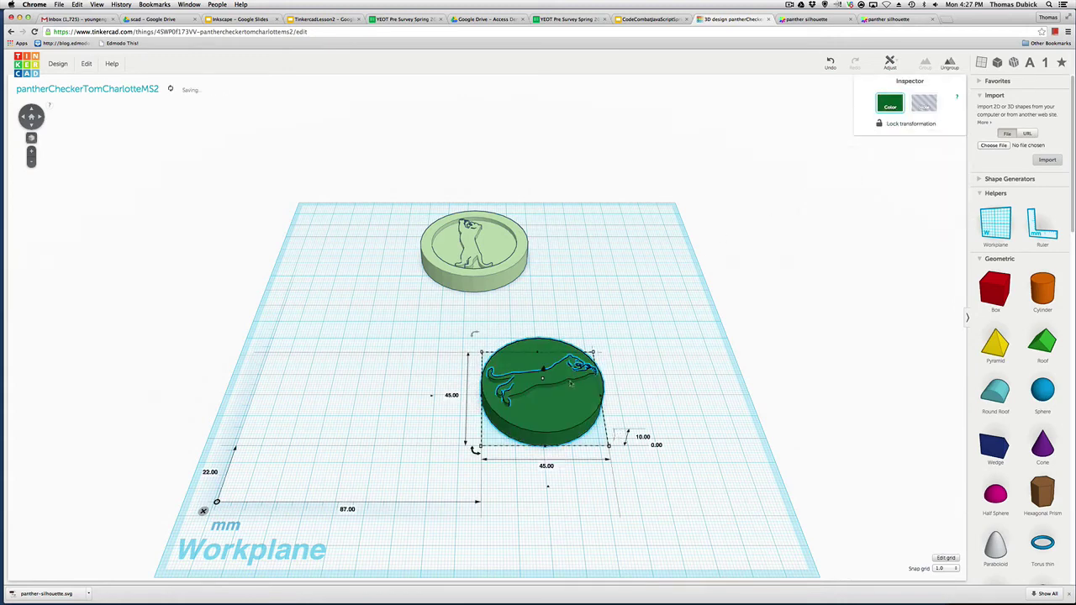
left_click(890, 105)
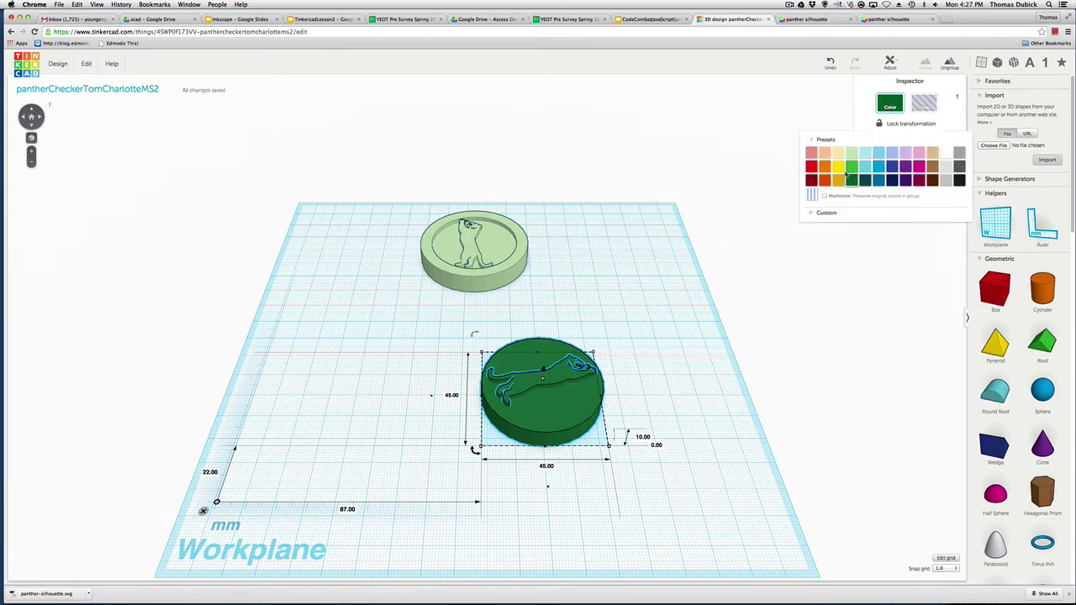
left_click(959, 179)
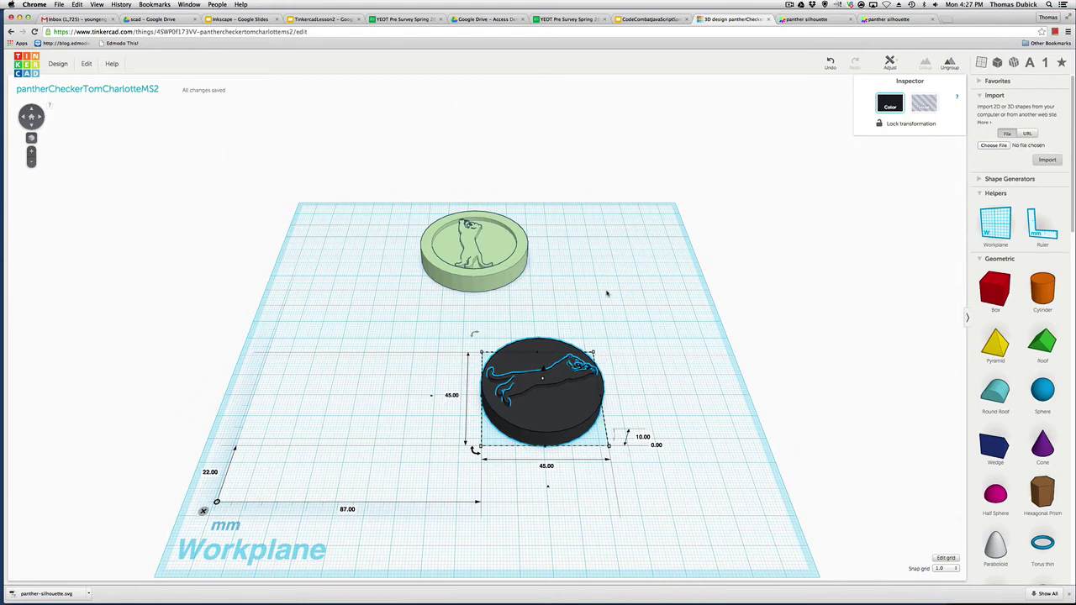
left_click(890, 105)
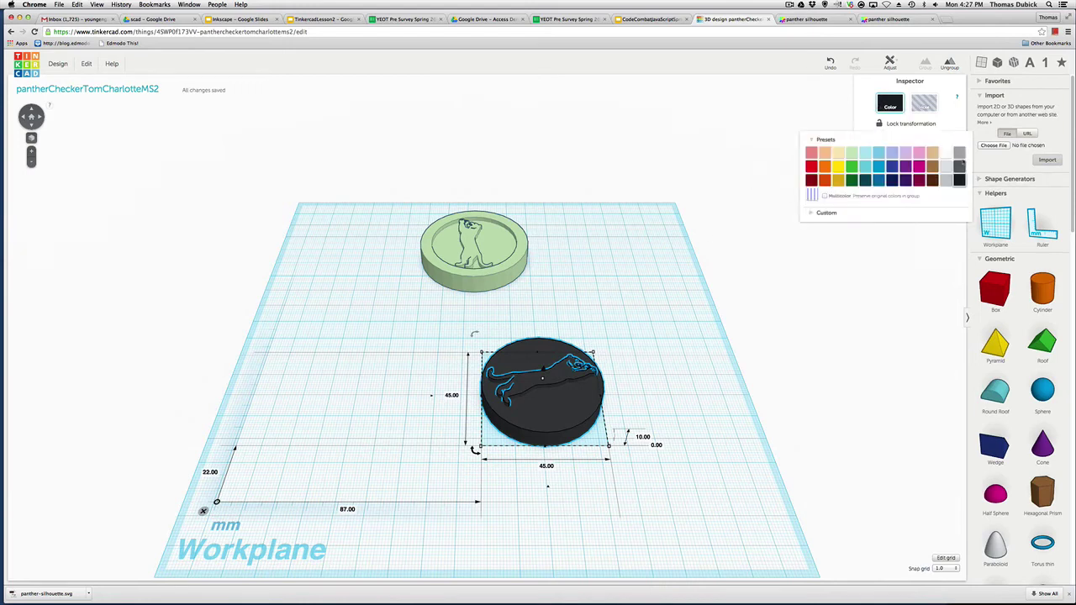
left_click(962, 155)
left_click(652, 280)
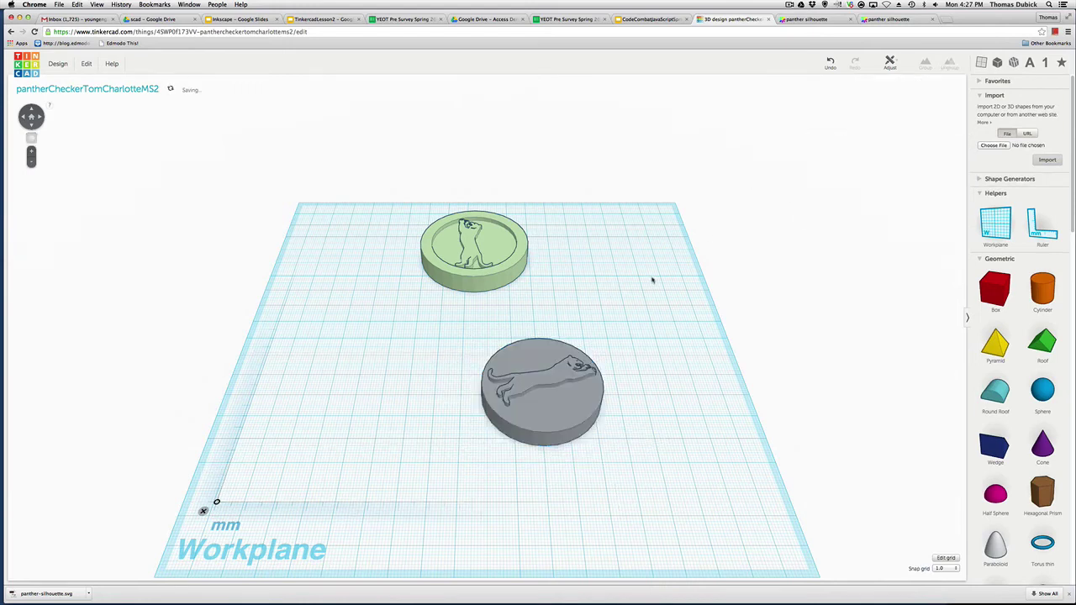
left_click(587, 385)
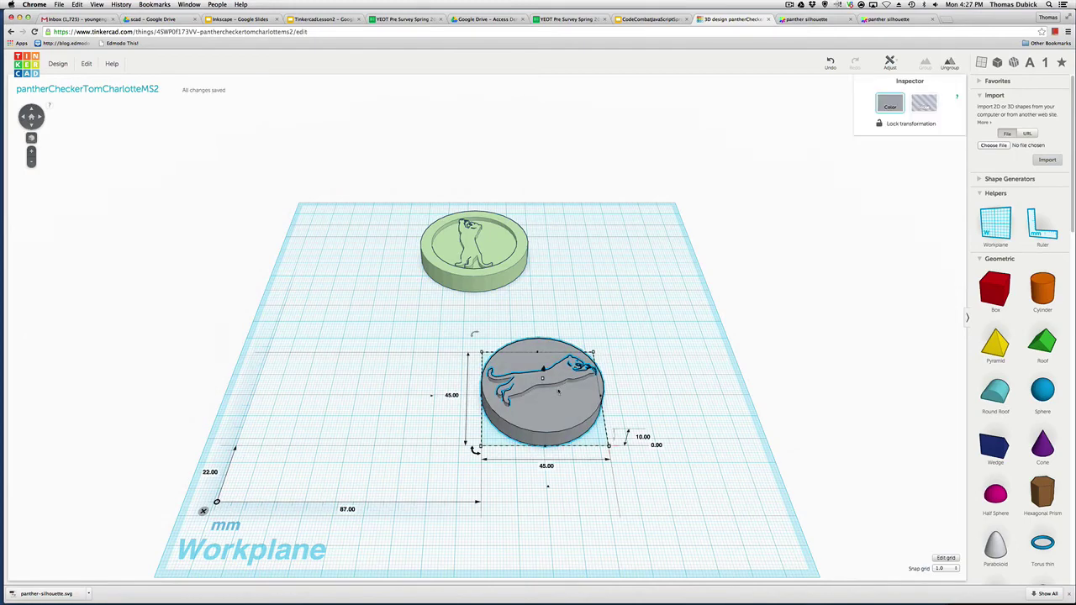
Add a Tube thin ring to the workplane beside the panther disc
mouse_move(1075, 2)
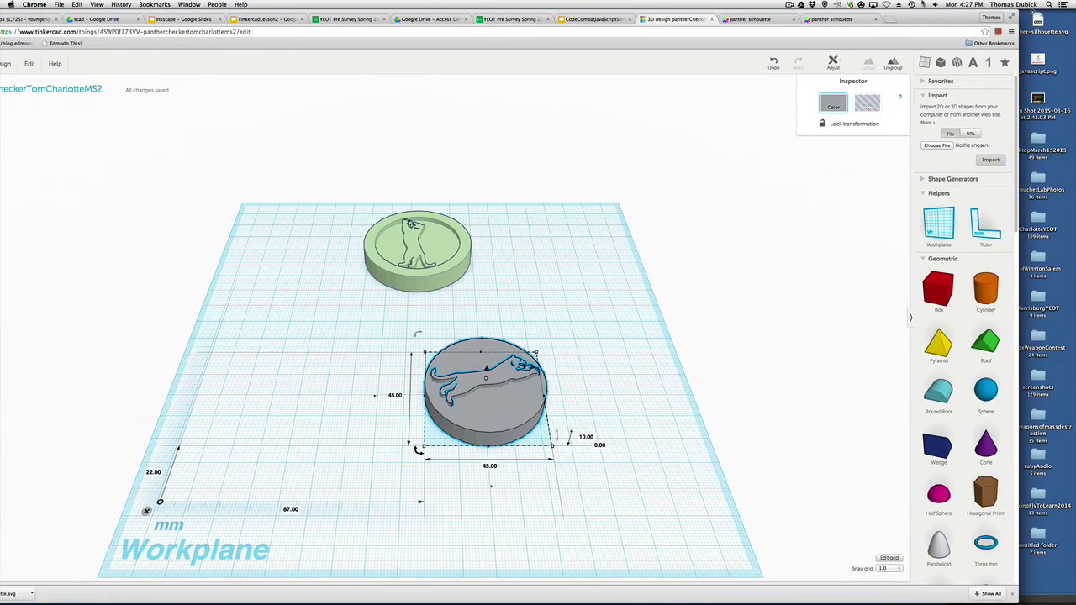
scroll(886, 441, "down", 3)
scroll(886, 442, "up", 3)
scroll(1015, 532, "down", 1)
scroll(1015, 532, "down", 5)
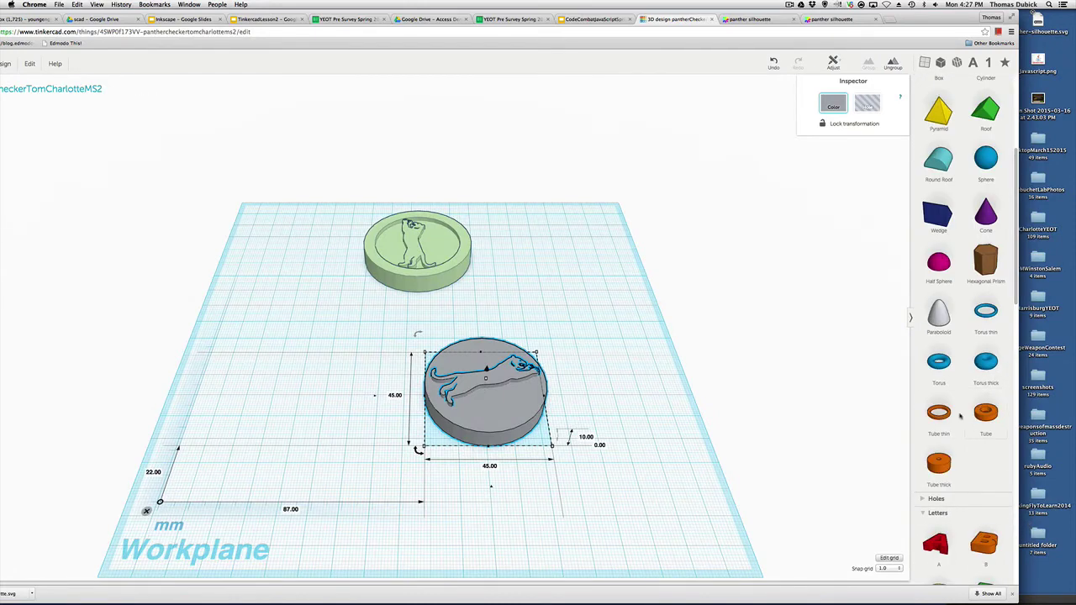
left_click_drag(938, 412, 363, 424)
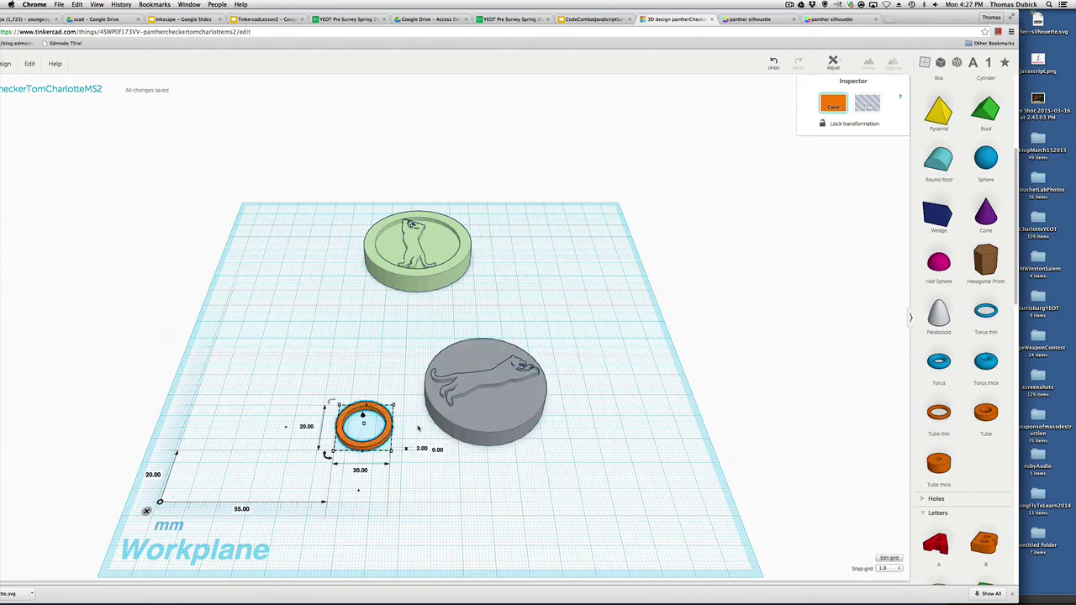
Set the orange ring's length to 47 mm and centre it under the panther disc
left_click(495, 398)
left_click(594, 406)
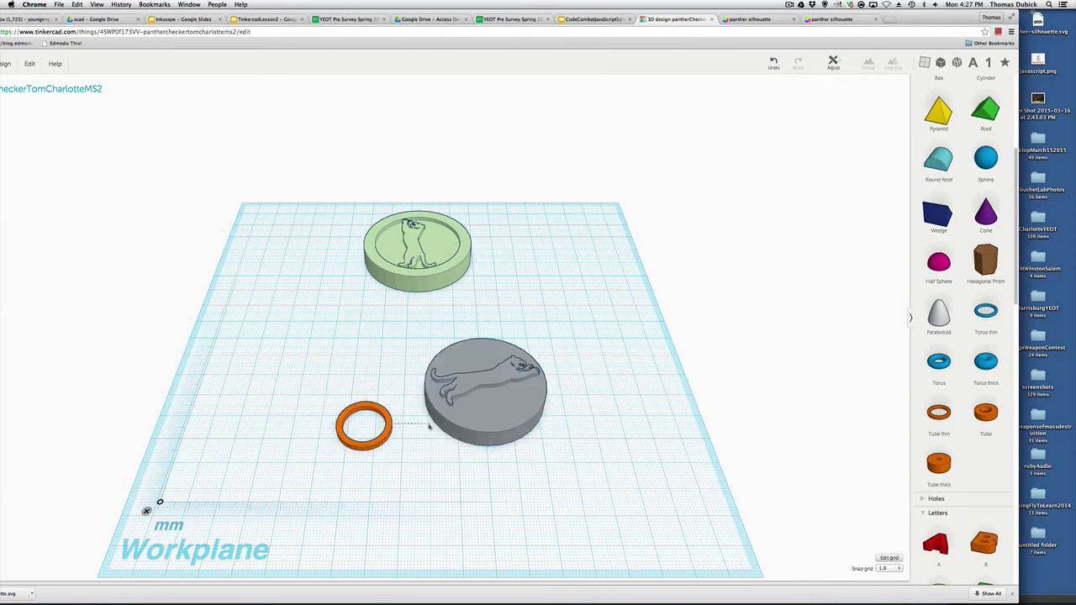
left_click(458, 403)
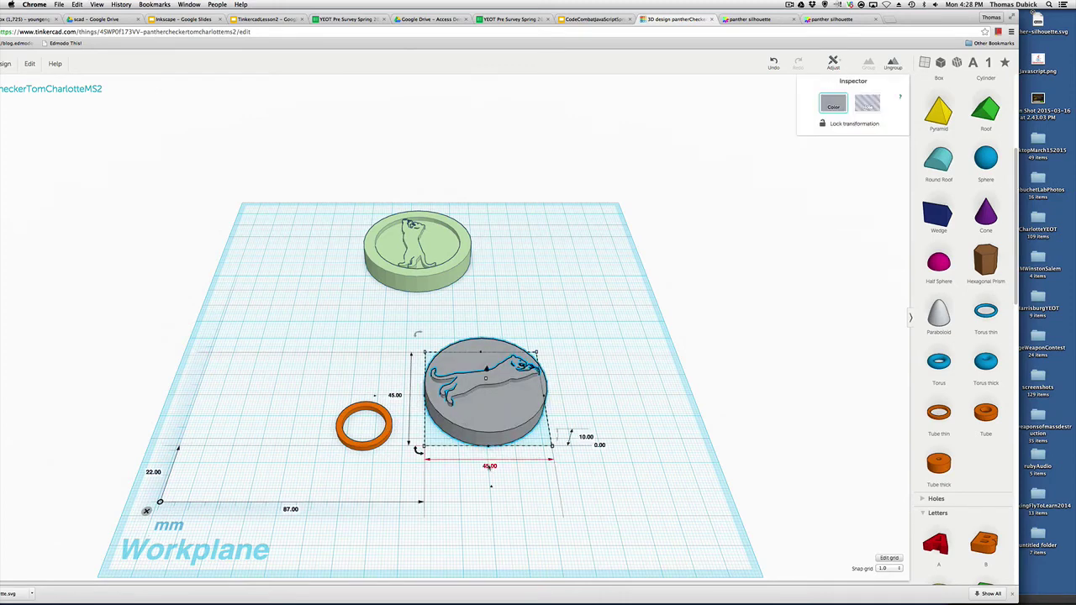
left_click(388, 441)
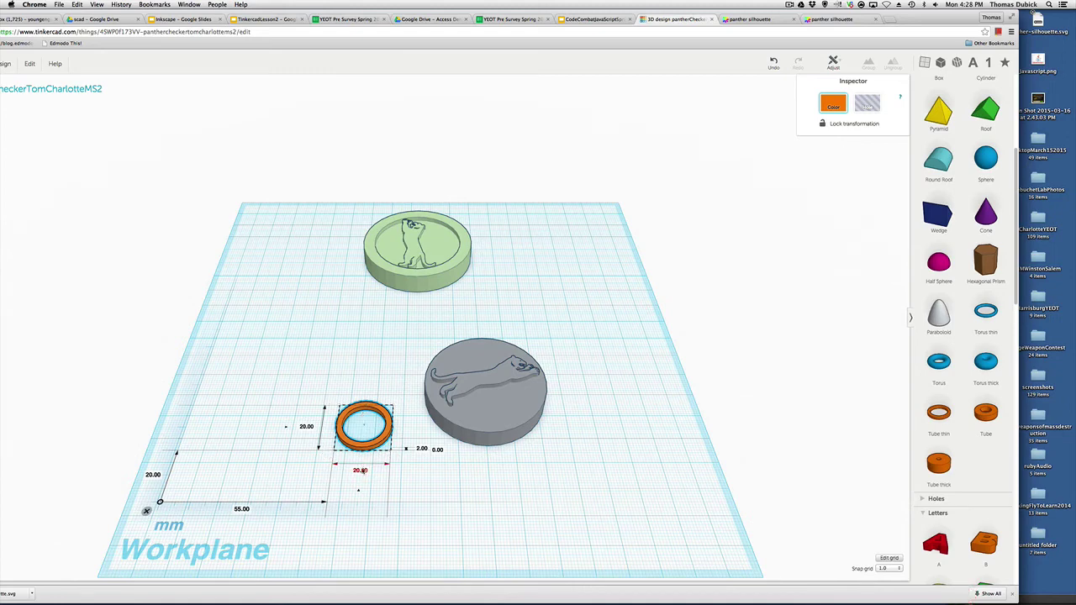
left_click(359, 470)
type("47")
left_click(307, 427)
type("47")
key("Return")
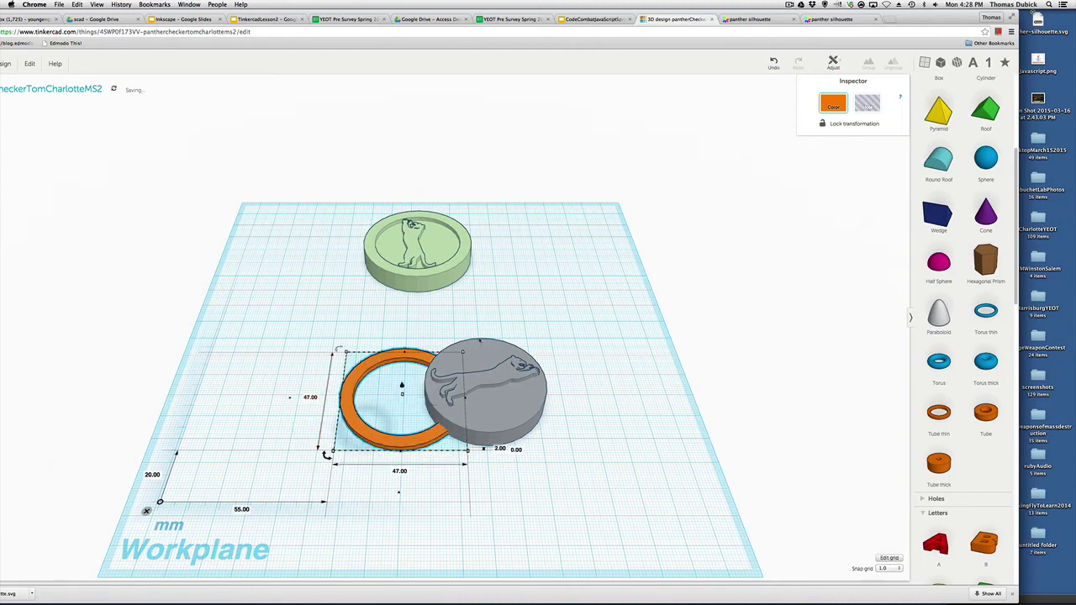
left_click_drag(400, 358, 469, 357)
left_click_drag(513, 458, 514, 455)
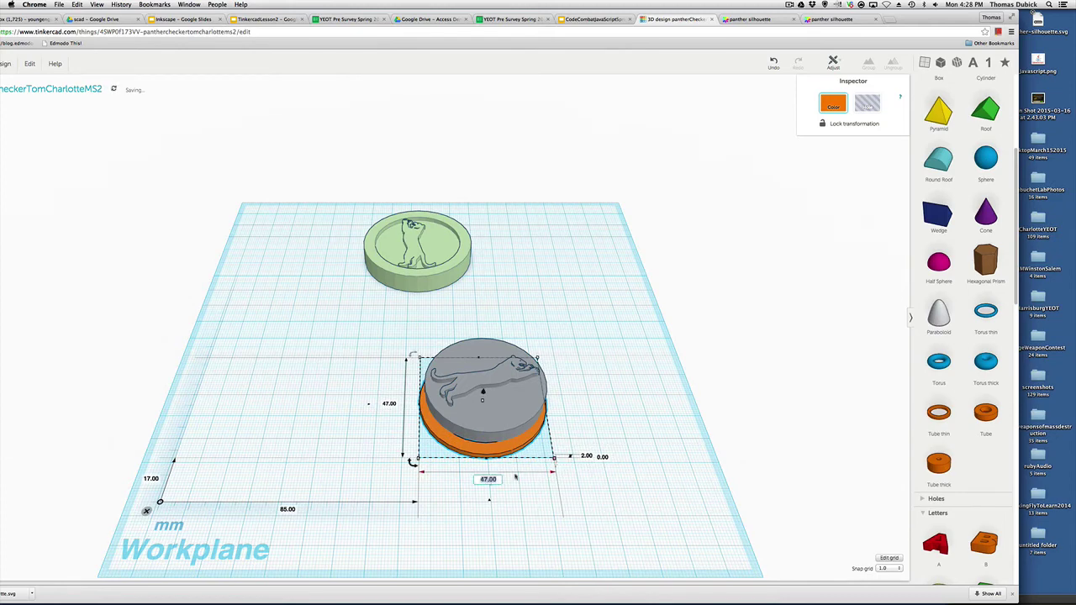
Resize the ring to 48 × 48 mm and view the coins from above
left_click(488, 479)
type("48")
key("Return")
left_click(389, 404)
type("4")
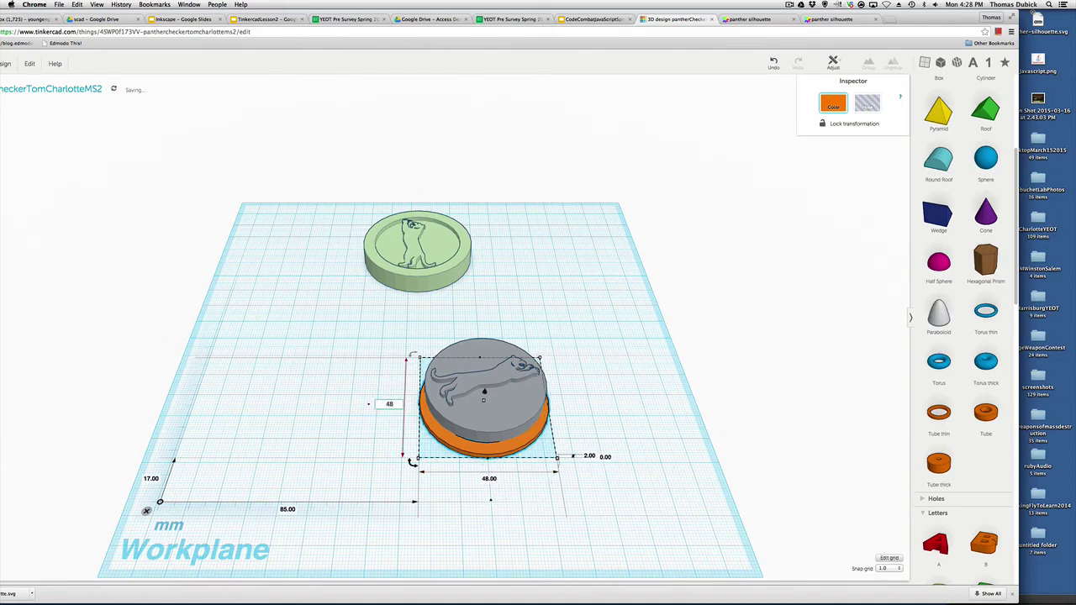
key("Return")
left_click(591, 449)
right_click_drag(593, 446, 522, 430)
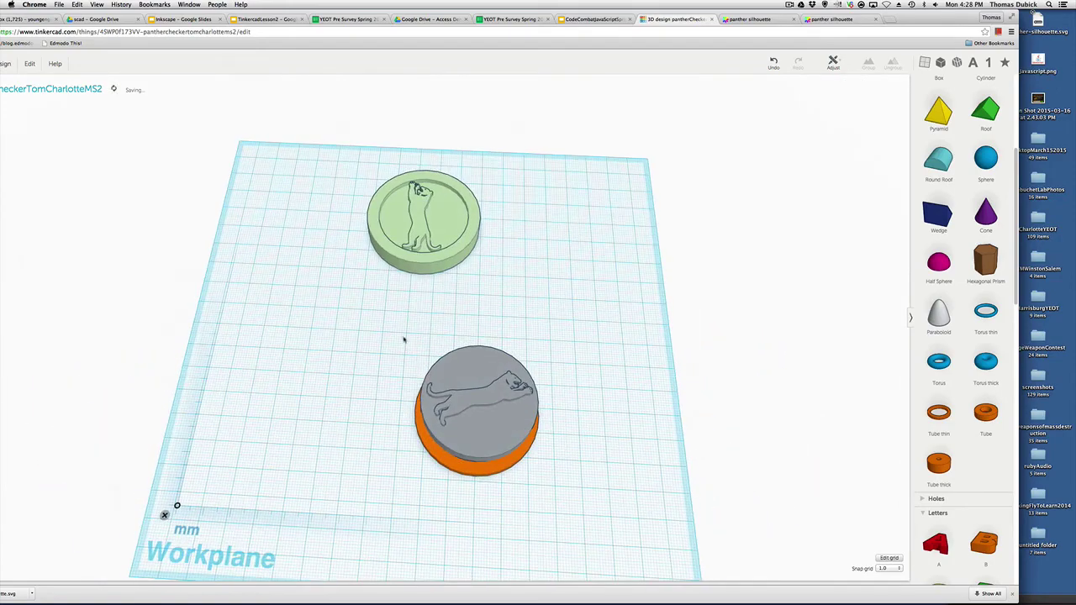
Align the panther outline to the centre of the grey disc
left_click_drag(404, 338, 550, 517)
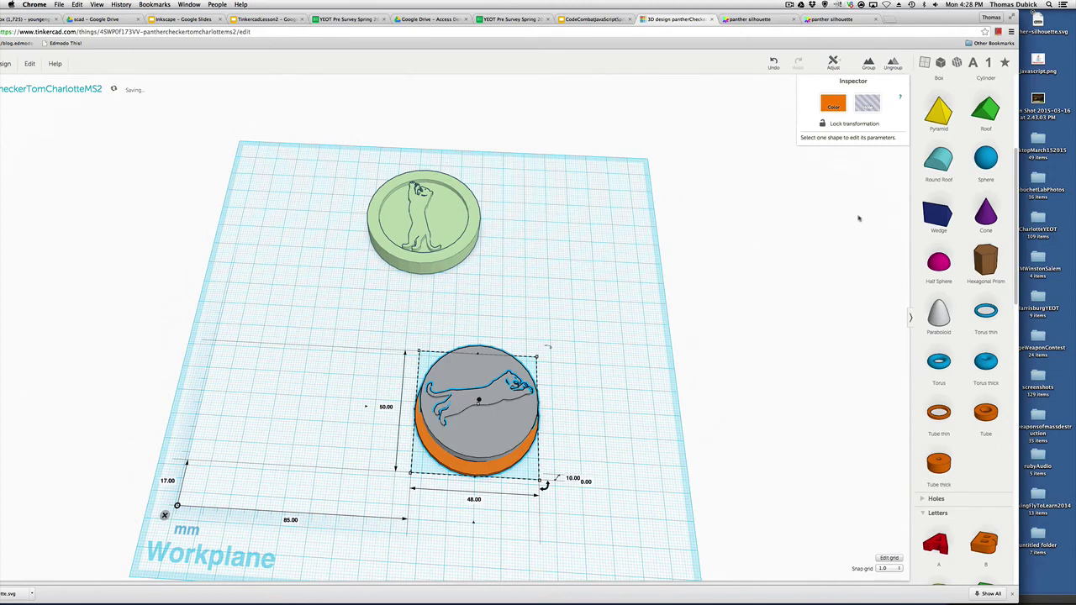
left_click(833, 64)
left_click(835, 77)
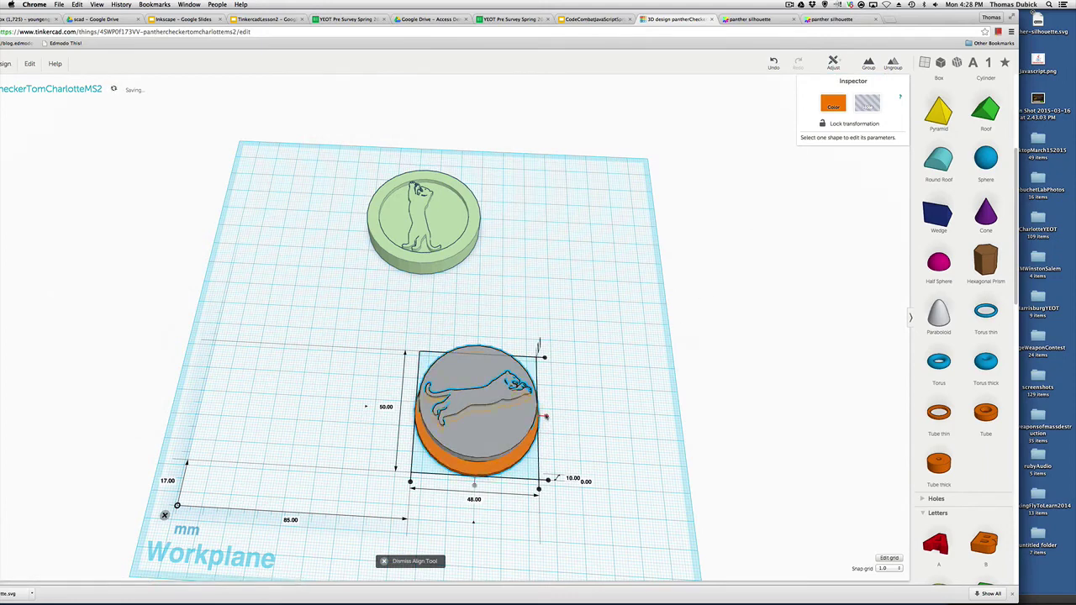
left_click(545, 417)
left_click(589, 416)
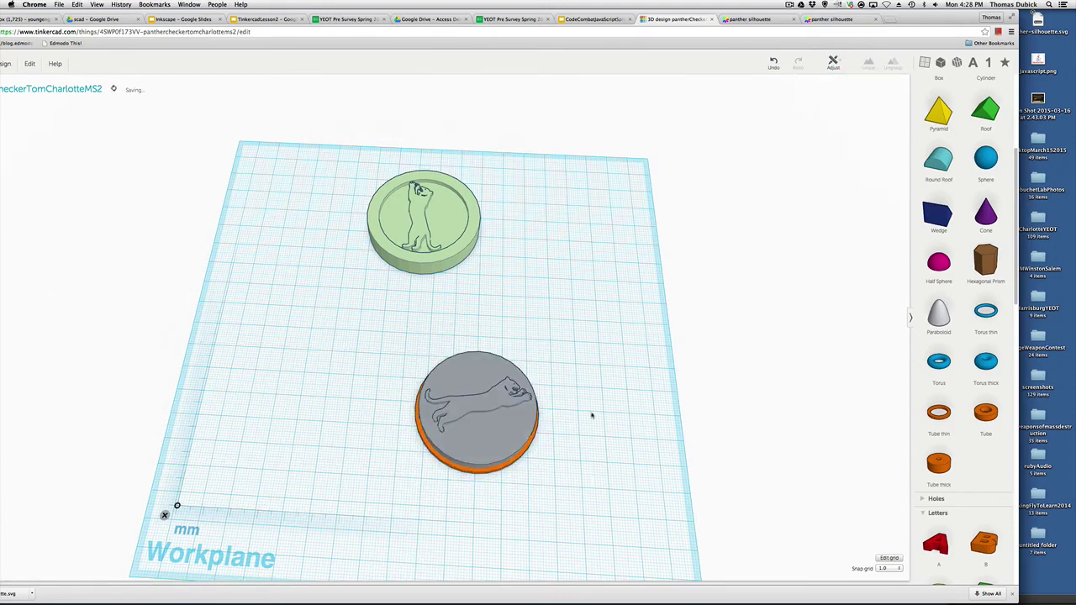
right_click_drag(591, 415, 611, 393)
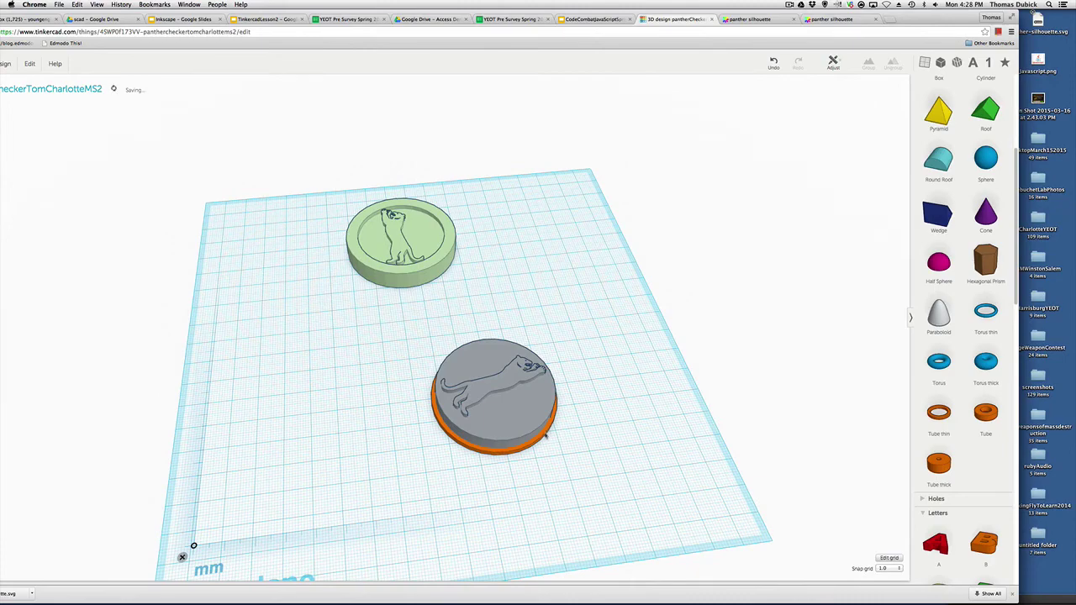
Raise the orange ring's height from 2.00 to 10.00 mm
left_click(546, 435)
right_click_drag(589, 382, 611, 411)
left_click(614, 409)
left_click(614, 410)
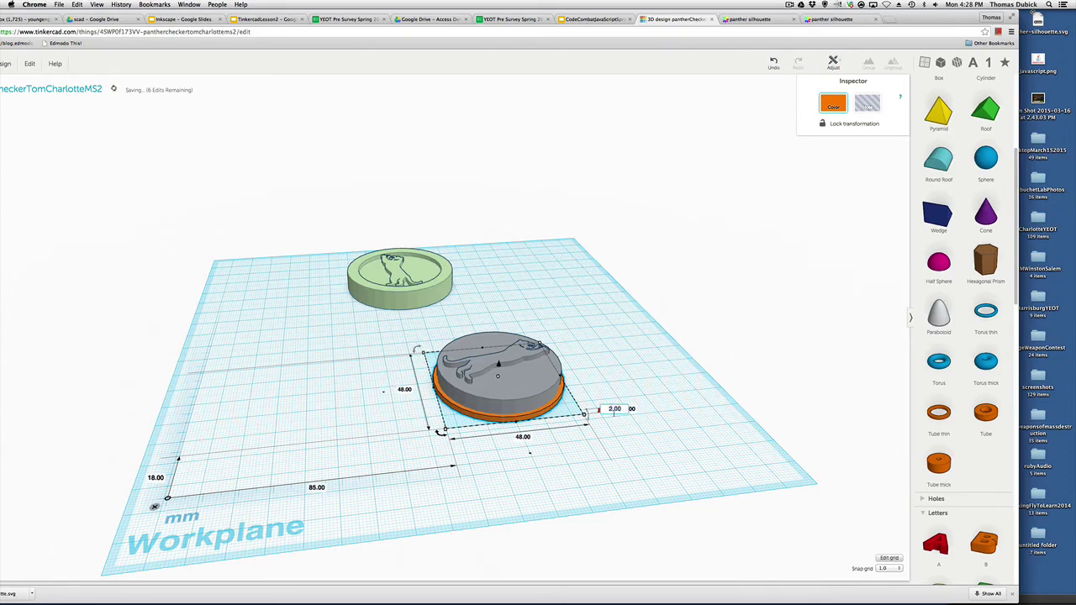
key("BackSpace")
key("BackSpace")
key("BackSpace")
key("BackSpace")
type("10.00")
key("Return")
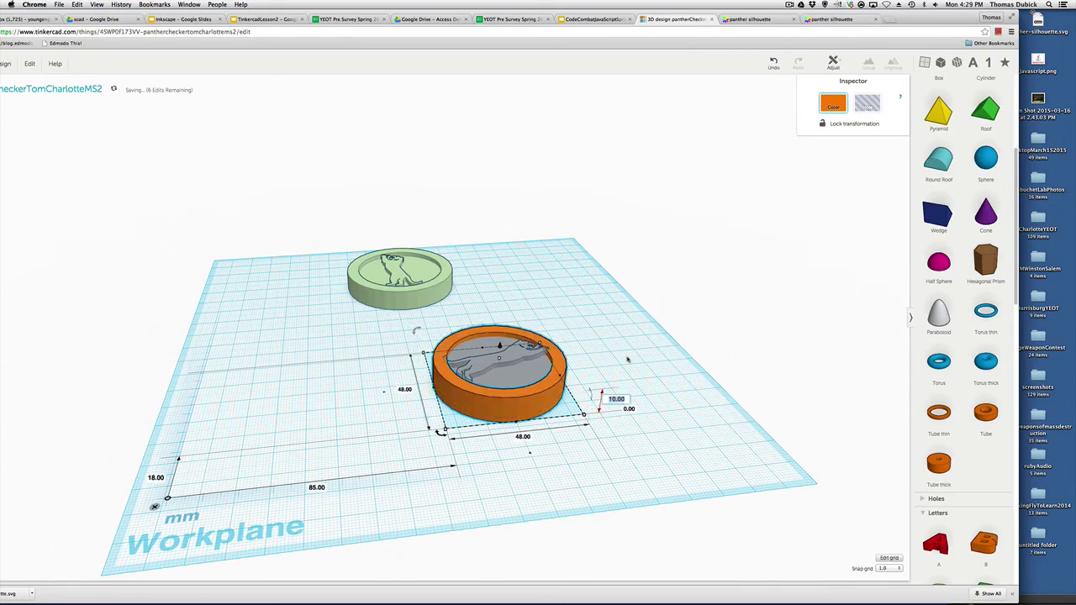
right_click_drag(629, 362, 596, 405)
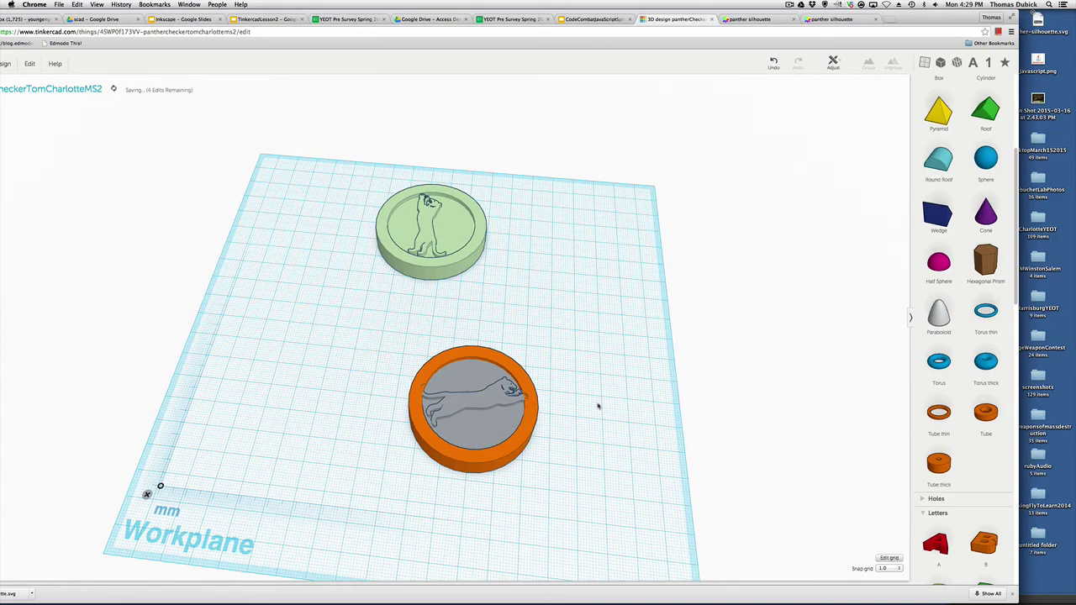
Shrink the panther insert to 41.5 mm wide and centre it within the rim
left_click(474, 400)
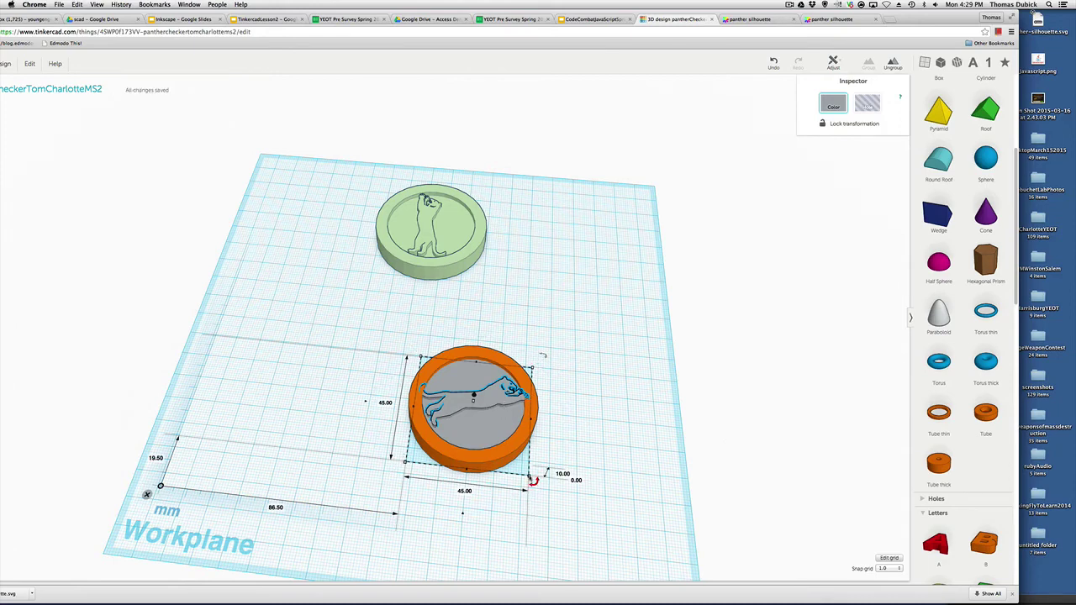
left_click_drag(532, 480, 521, 466, "shift")
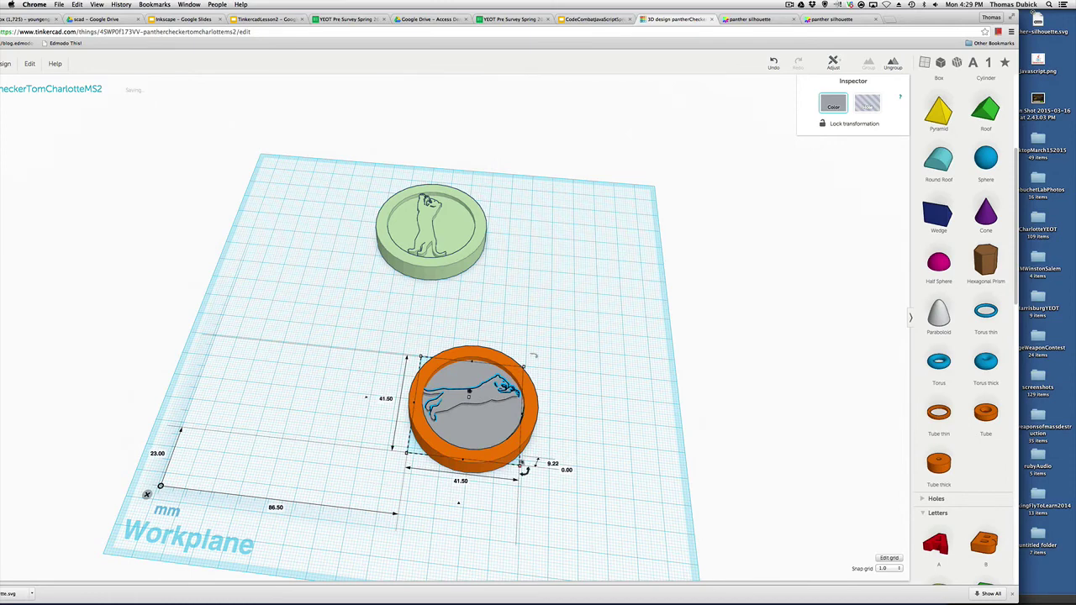
left_click_drag(360, 338, 635, 514)
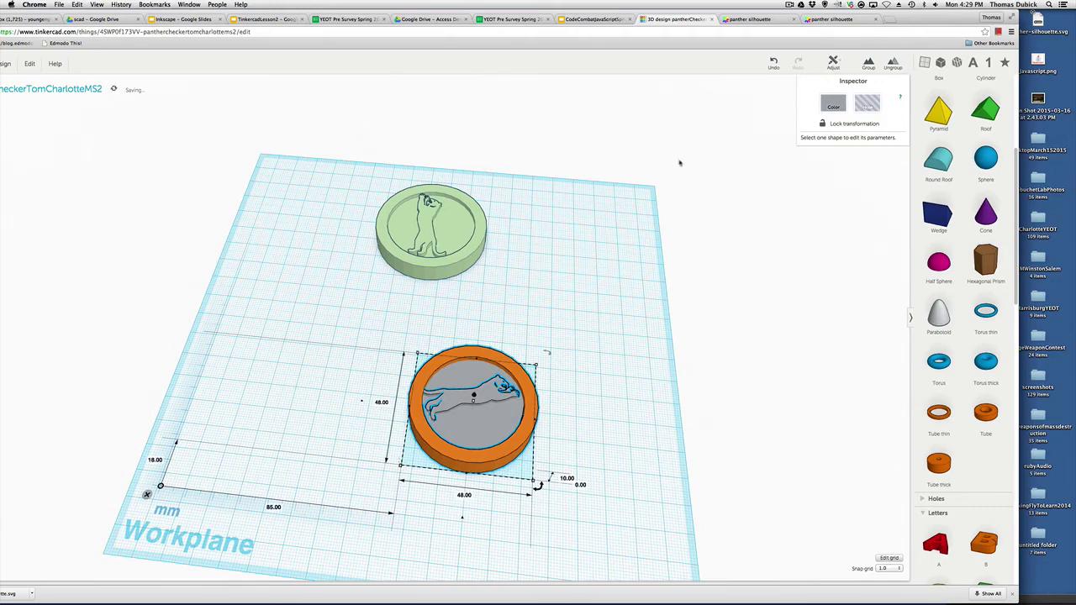
left_click(832, 63)
left_click(833, 78)
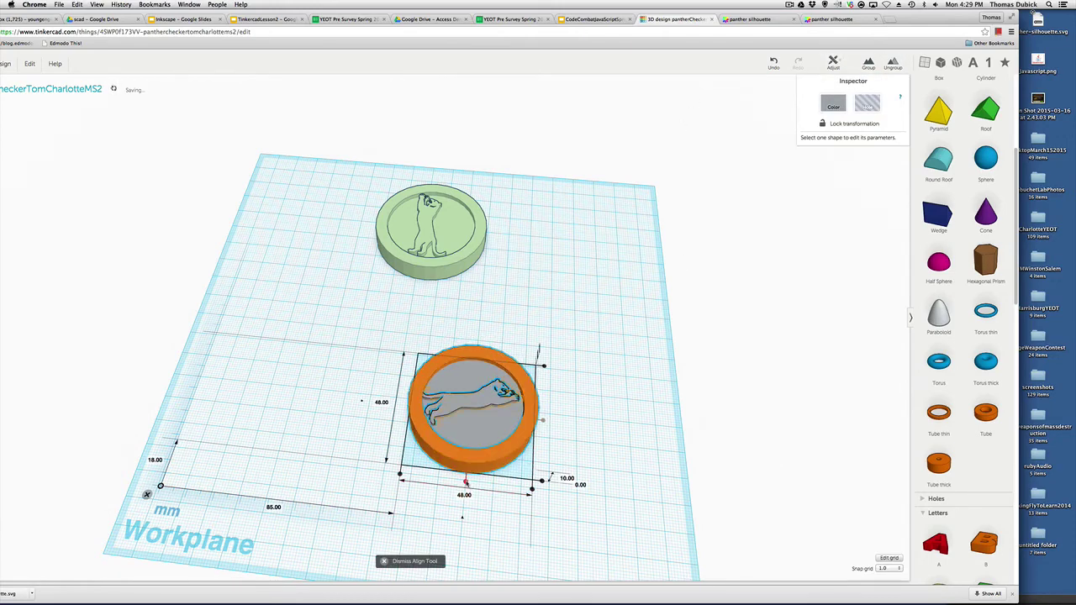
left_click(541, 480)
left_click(558, 492)
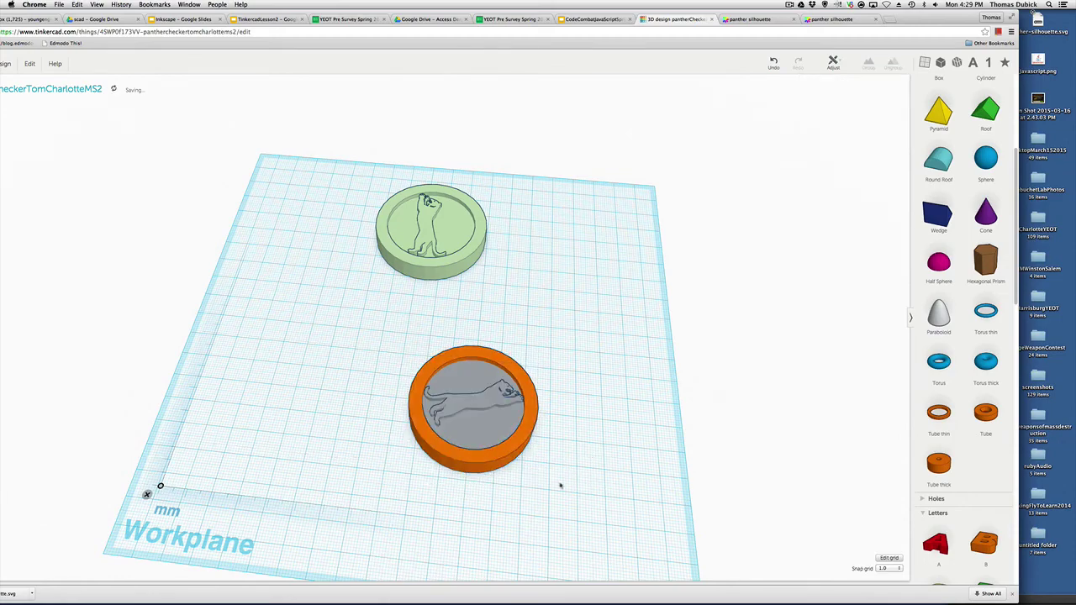
right_click_drag(557, 492, 492, 459)
Group the rim and panther insert into one coin with 48.00 mm width
left_click(492, 459)
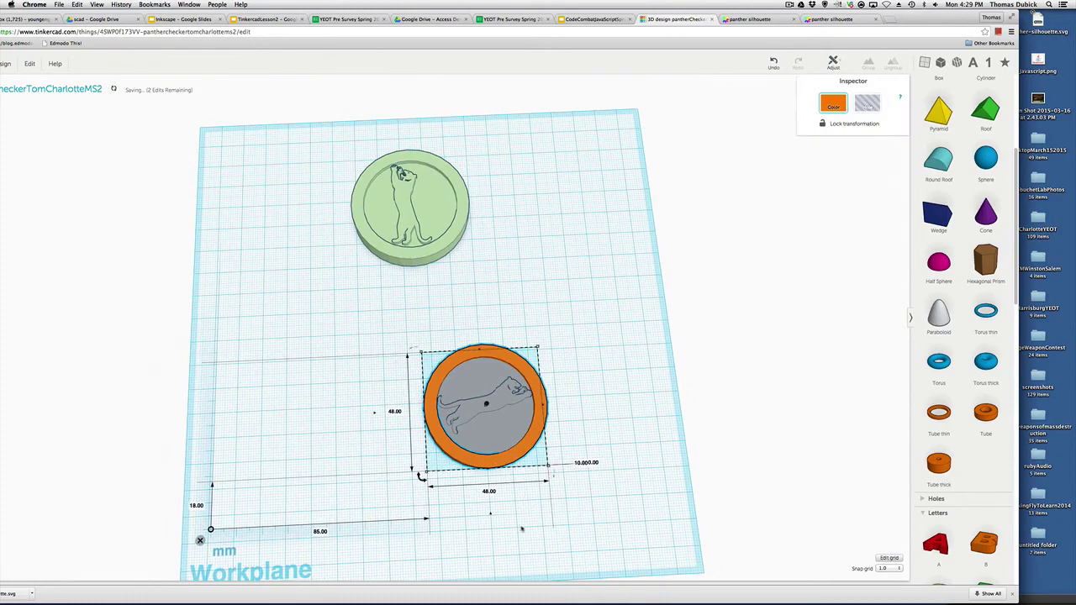
right_click_drag(593, 440, 588, 408)
left_click_drag(384, 327, 620, 461)
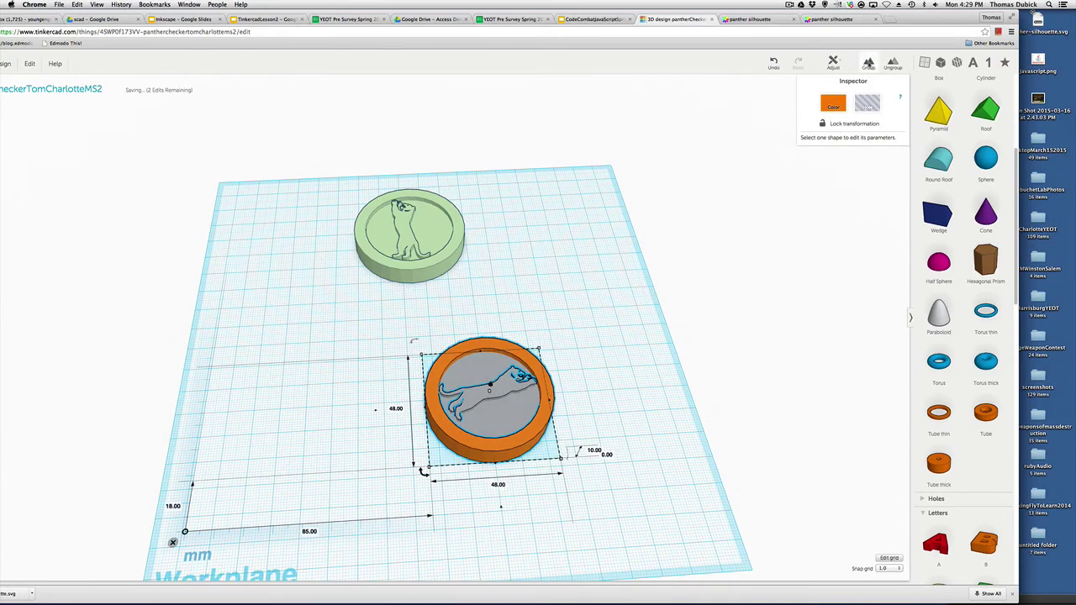
left_click(868, 66)
left_click(633, 229)
left_click(503, 446)
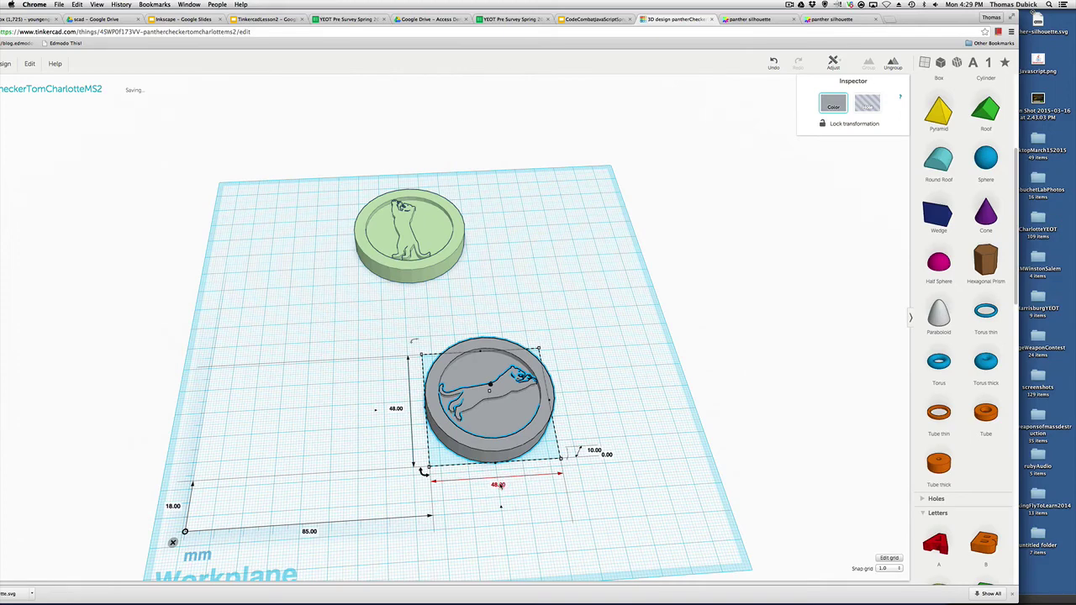
left_click(499, 485)
left_click(602, 378)
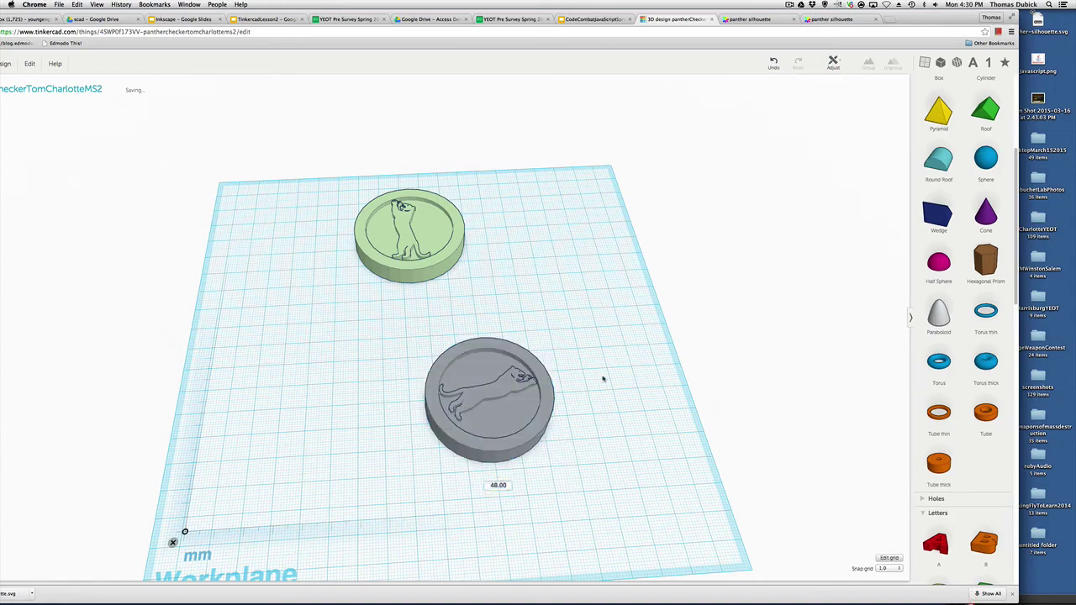
Shift the grey panther coin left to clear space on the workplane
right_click_drag(579, 420, 512, 387)
left_click(511, 387)
key("shift+Left")
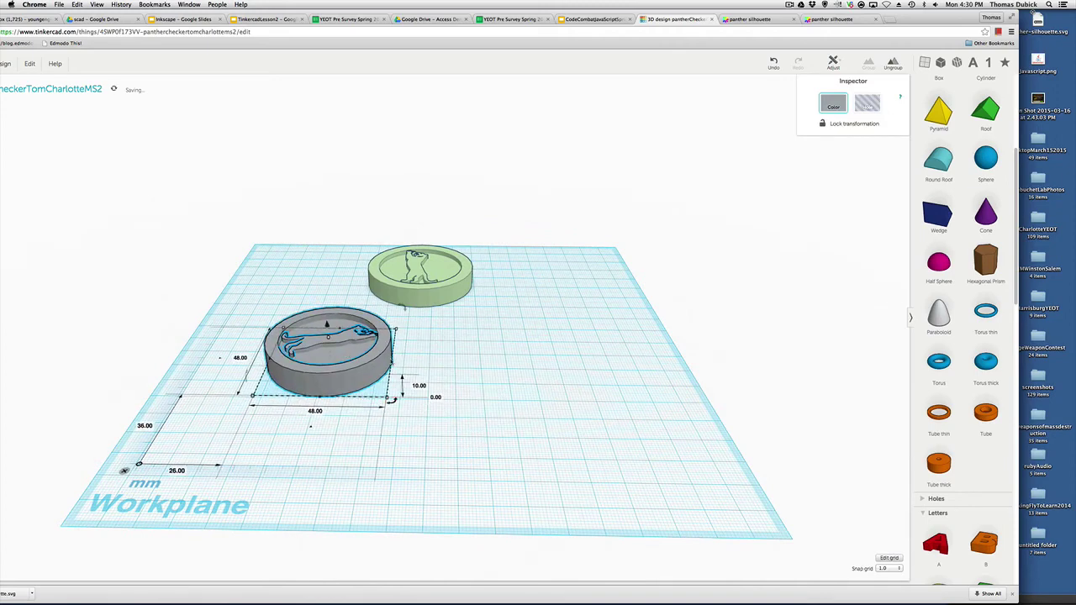
left_click(405, 370)
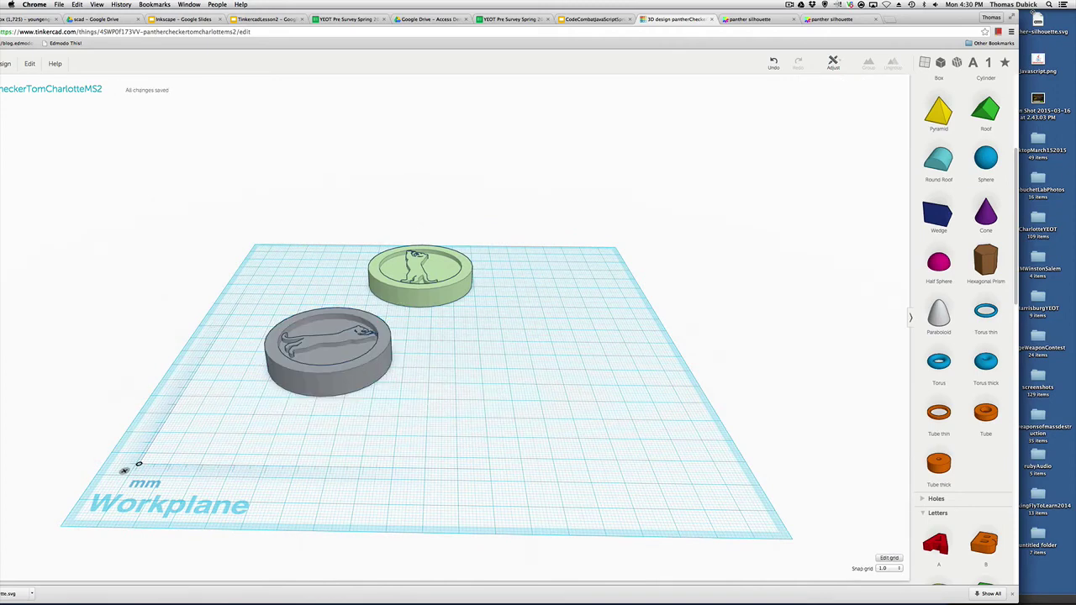
scroll(998, 202, "up", 3)
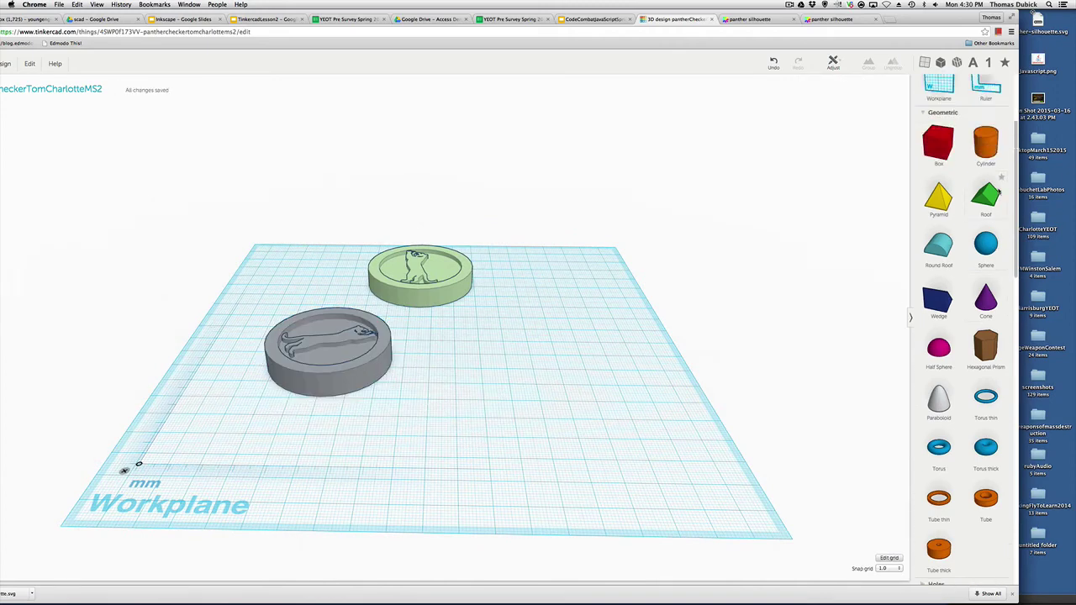
Add a cylinder and size it to 50 × 50 mm with 3 mm height
left_click_drag(990, 151, 535, 408)
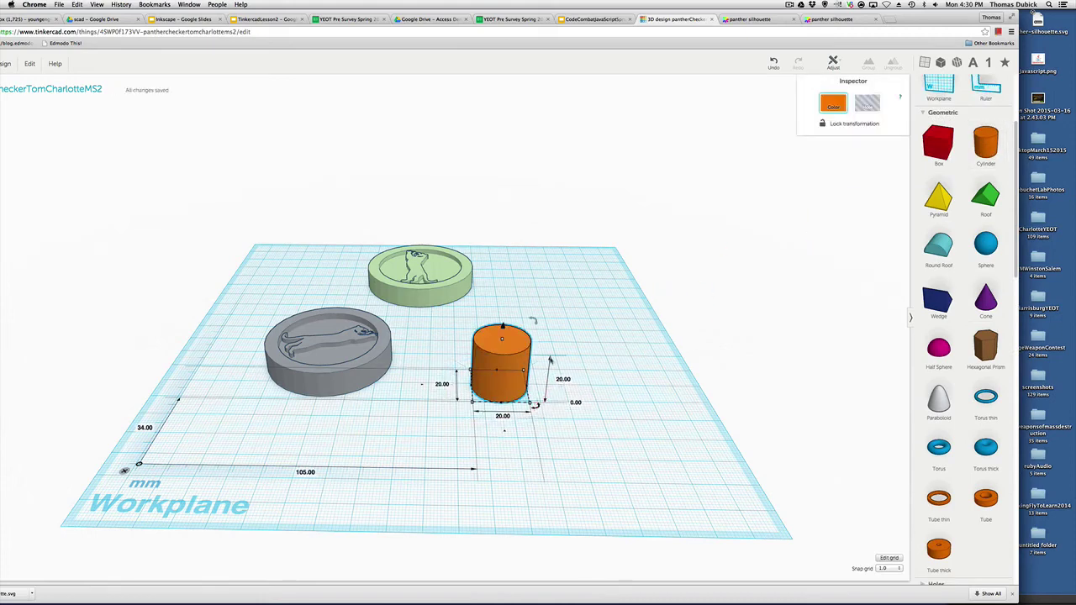
left_click(551, 360)
left_click(527, 364)
type("3")
key("Return")
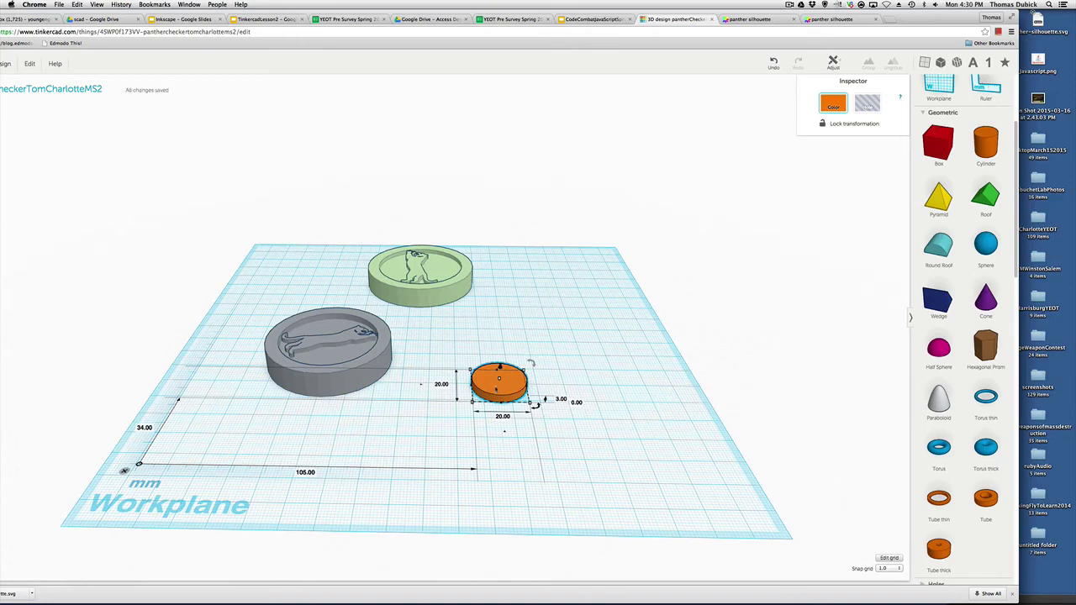
left_click(503, 417)
type("100")
type("50")
left_click(440, 385)
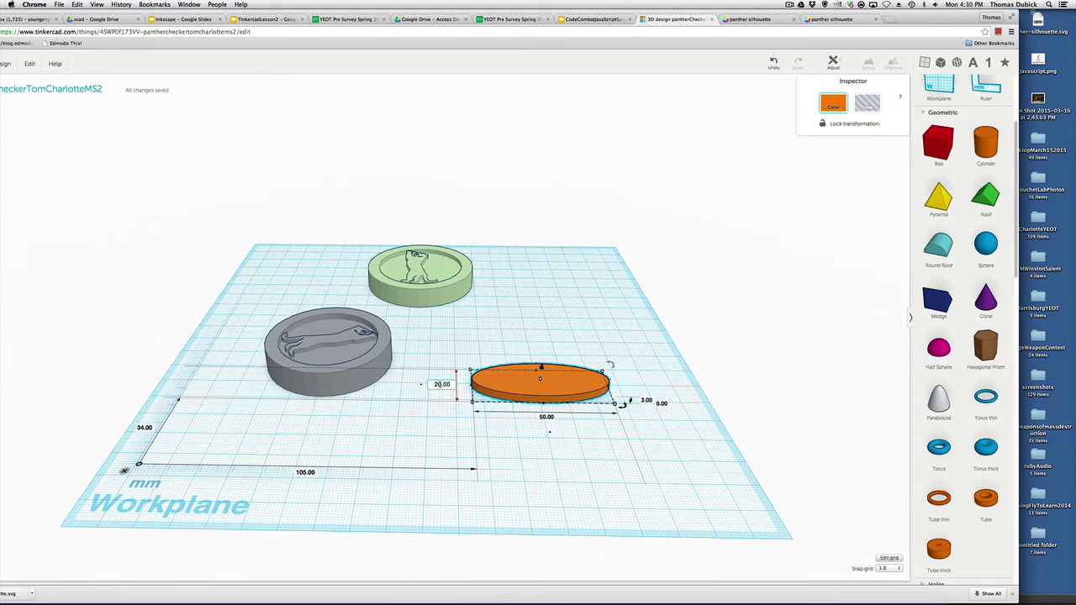
type("50")
key("Return")
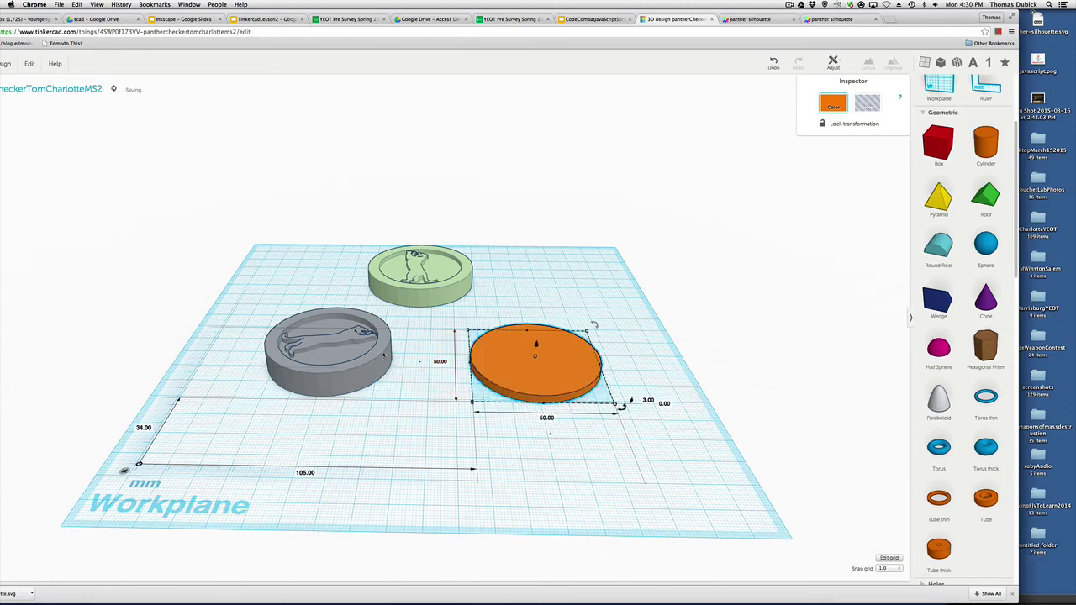
Lift the grey coin and set it on top of the orange disc
left_click(381, 359)
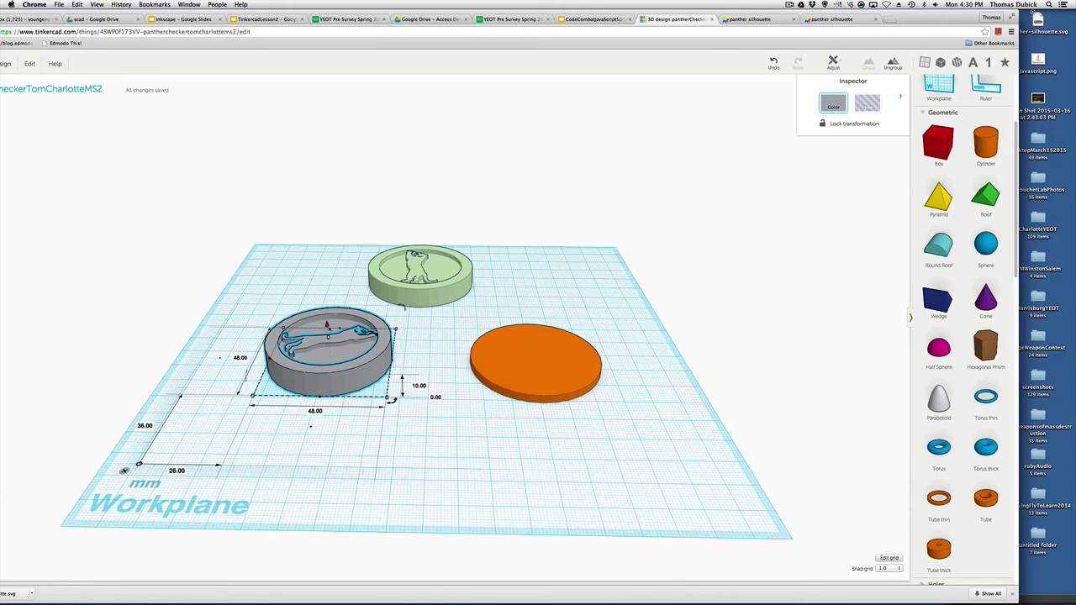
left_click_drag(327, 324, 325, 301)
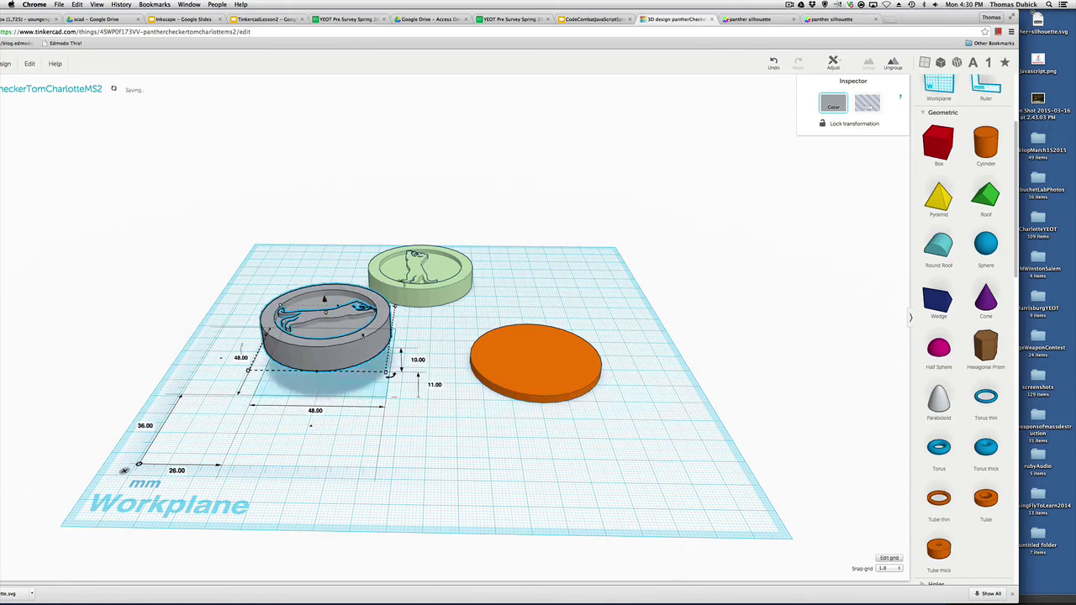
left_click_drag(364, 335, 576, 339)
left_click(616, 499)
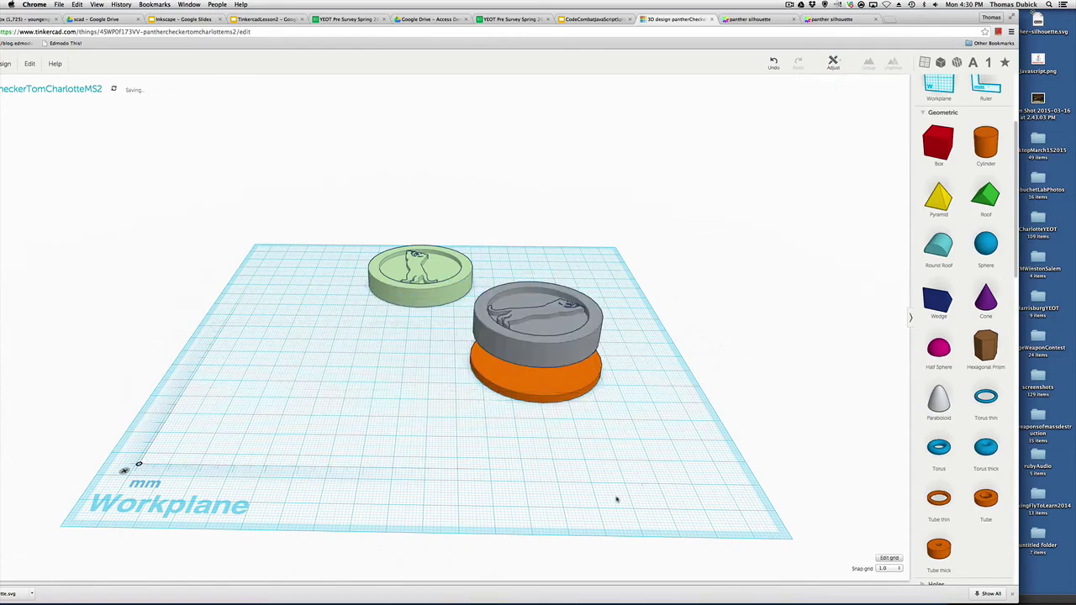
right_click_drag(625, 446, 622, 580)
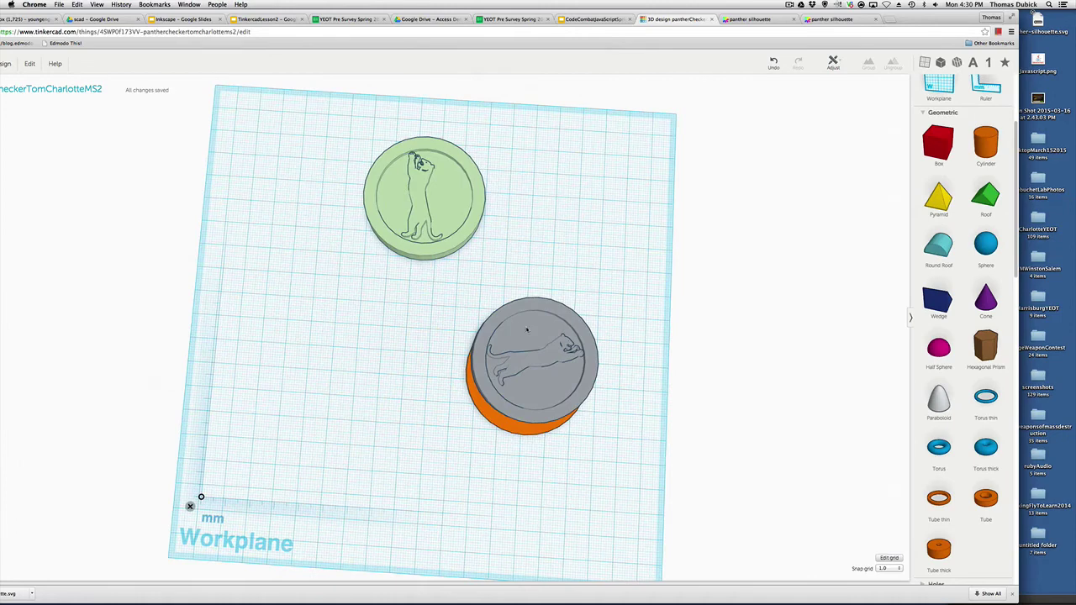
Align the grey coin with the orange base disc
left_click_drag(447, 311, 592, 442)
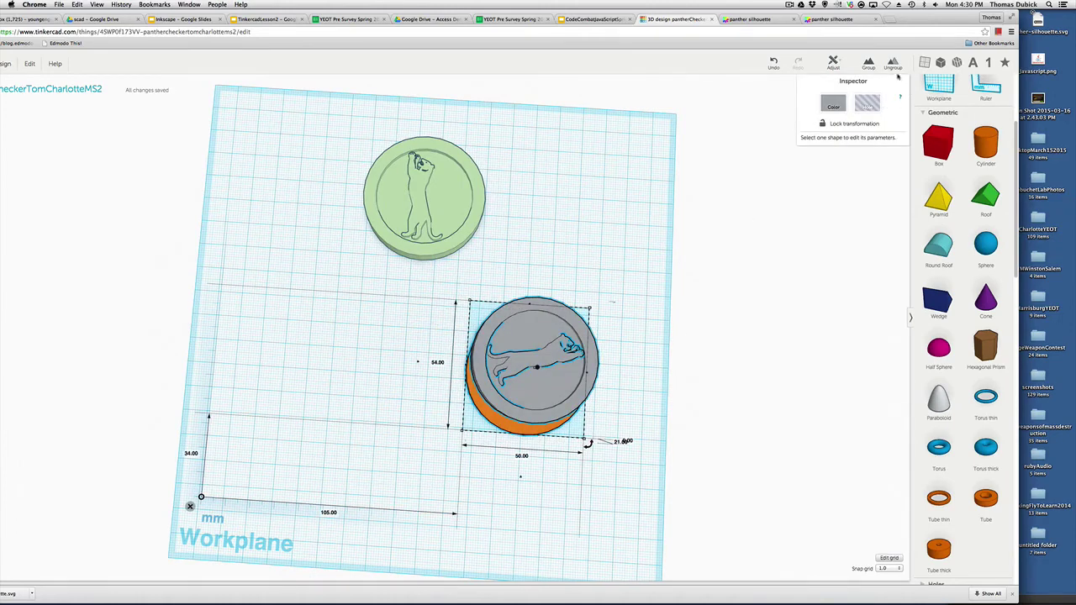
left_click(836, 66)
left_click(838, 81)
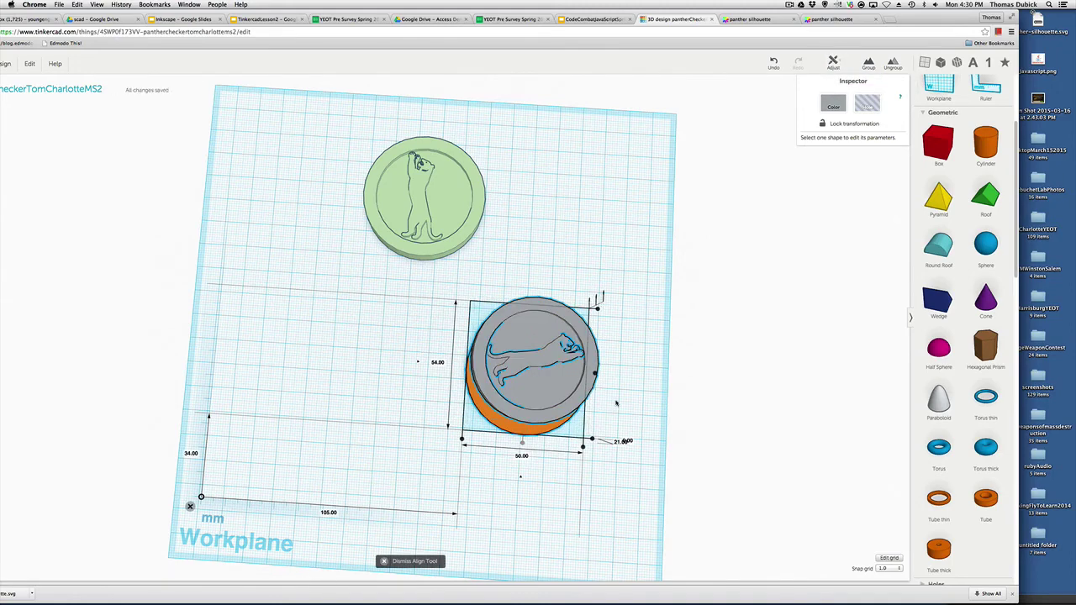
right_click_drag(617, 402, 590, 407)
left_click(588, 404)
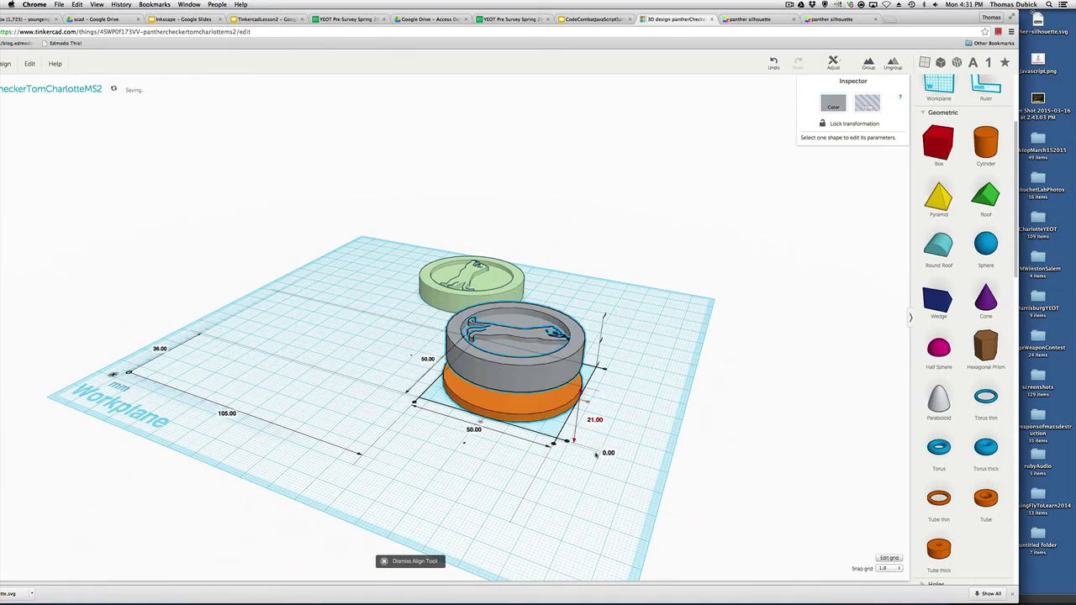
right_click_drag(524, 510, 543, 454)
left_click(674, 388)
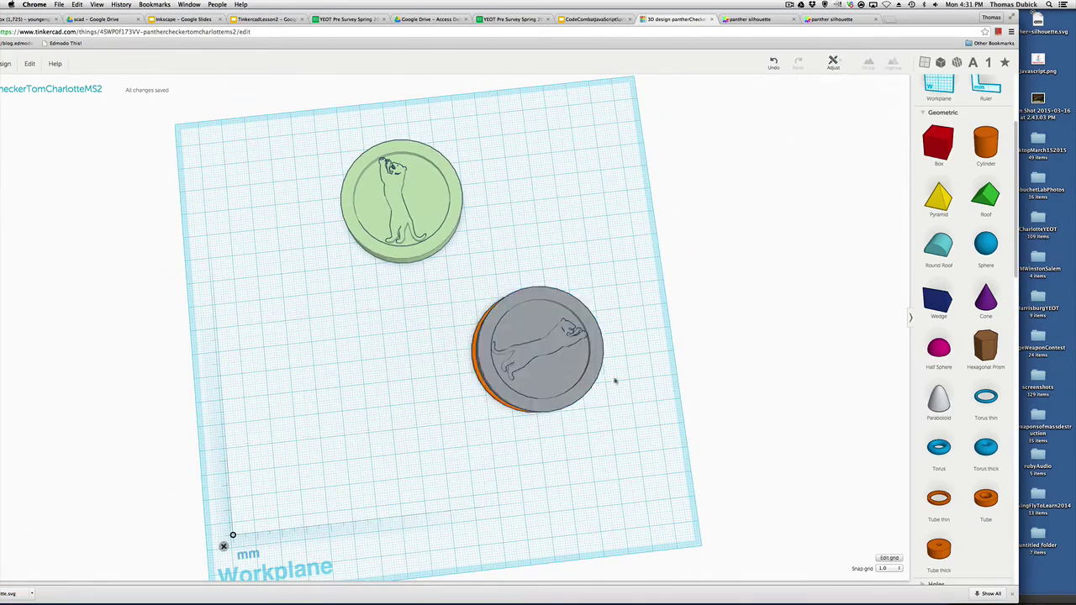
Move the grey coin off the base and resize it to 45 × 45 mm
left_click(588, 397)
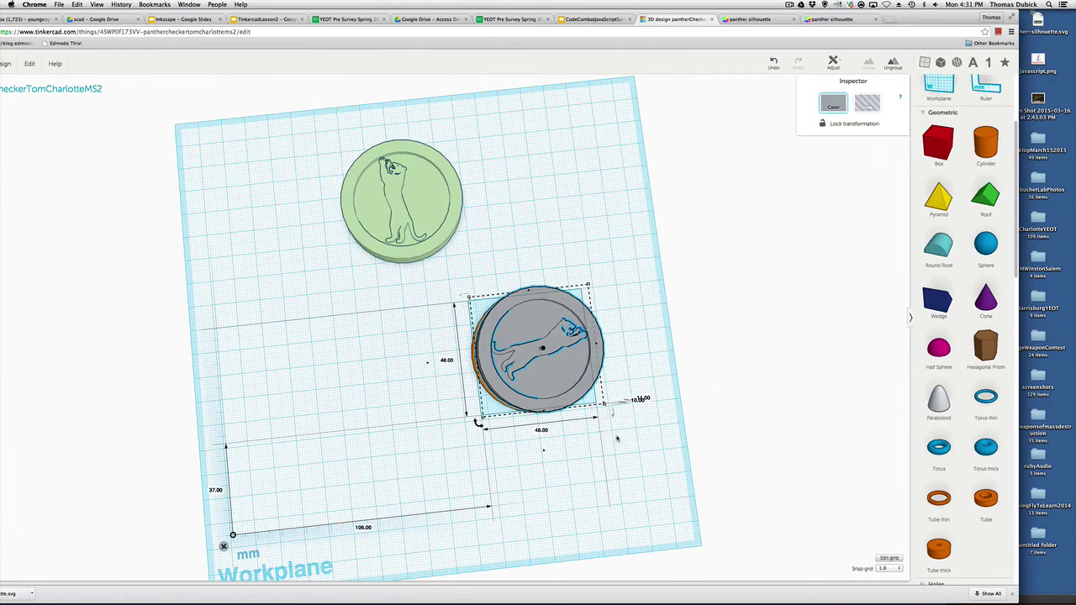
left_click(614, 439)
left_click_drag(526, 384, 517, 255)
left_click(520, 375)
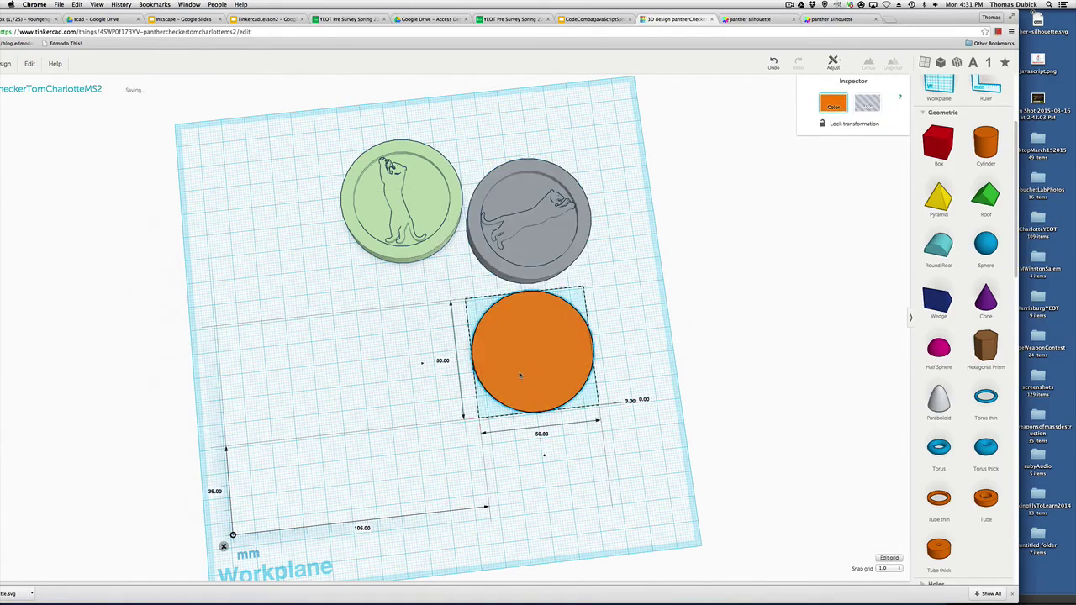
left_click(527, 237)
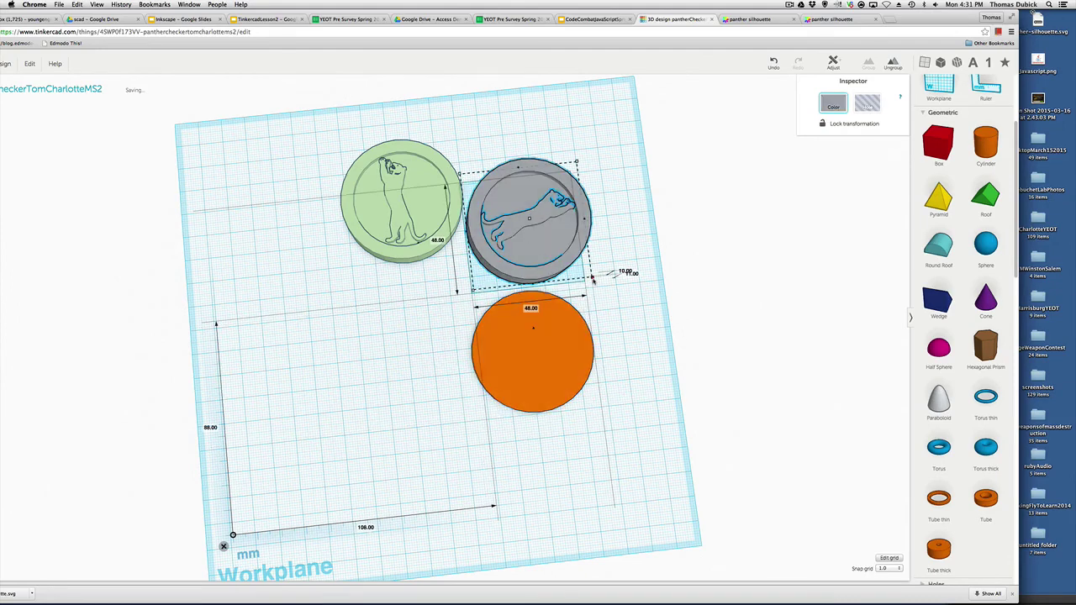
left_click_drag(552, 243, 363, 374)
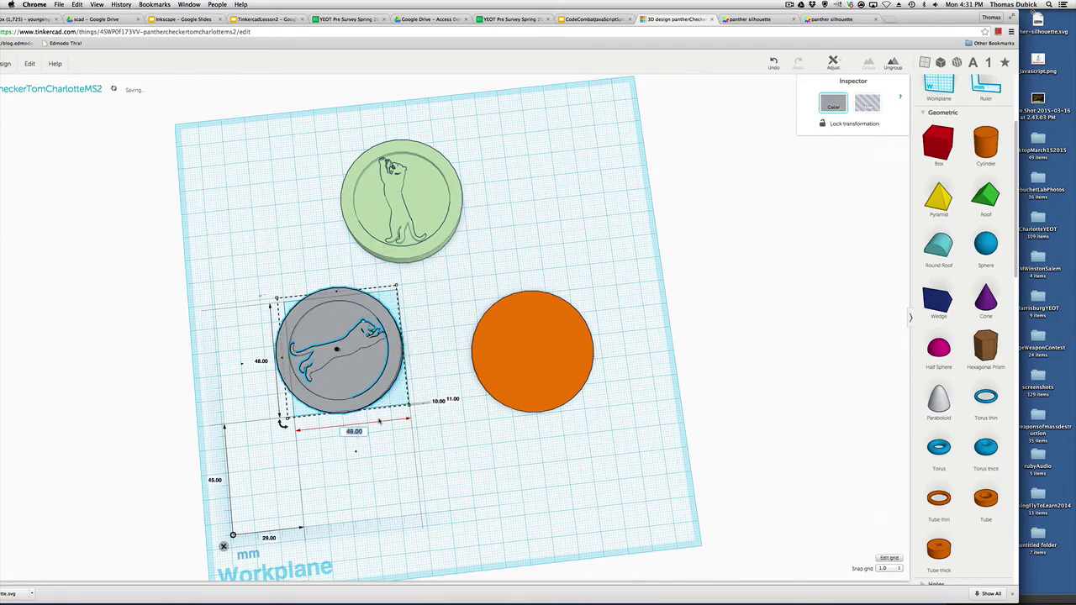
type("45")
key("Tab")
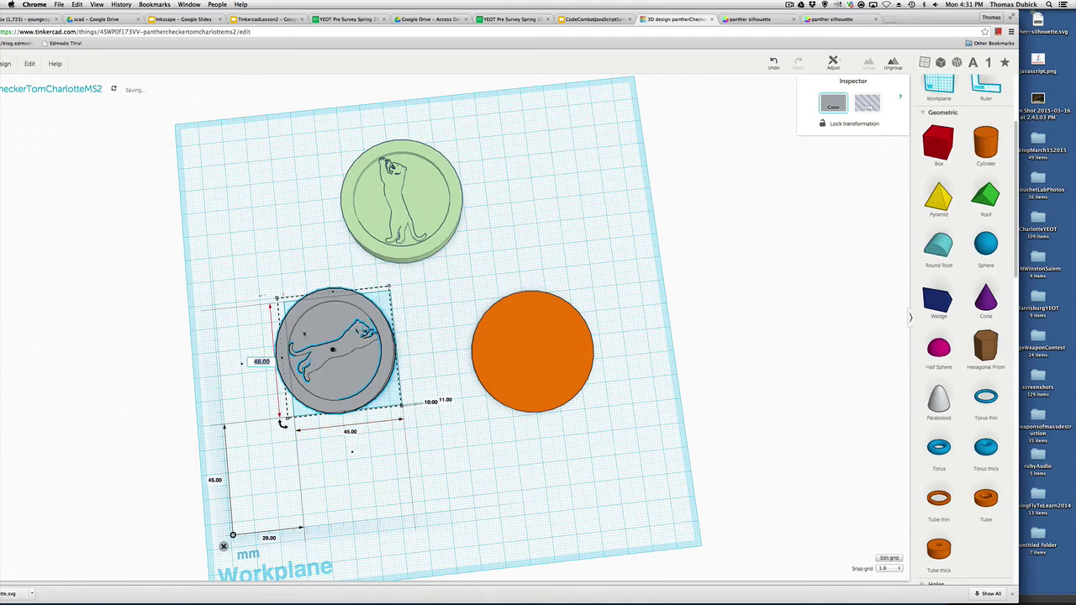
type("45")
key("Return")
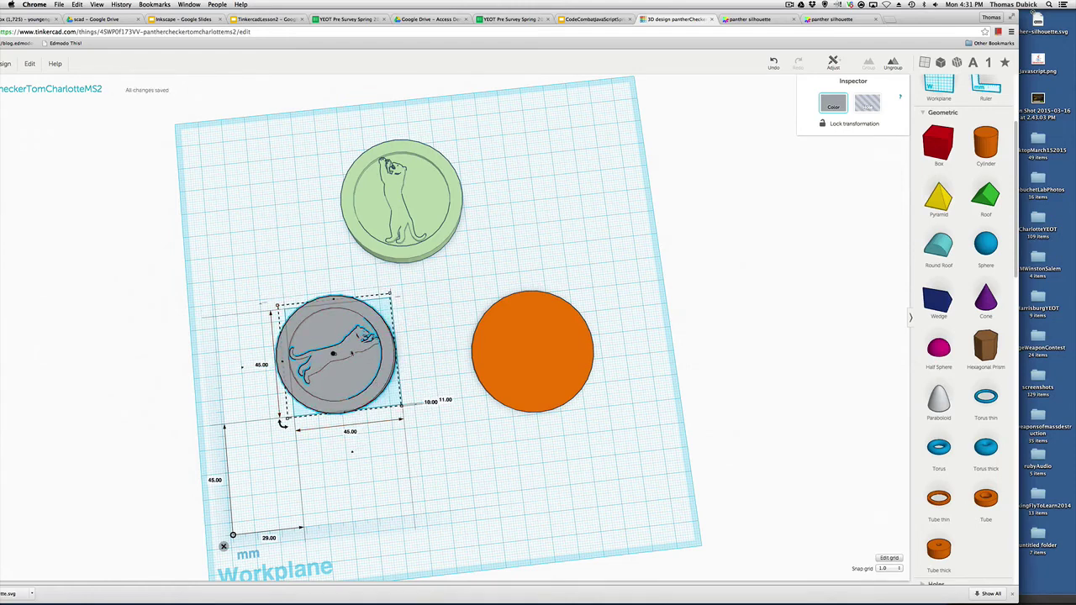
Put the grey coin back on the 50 mm base, scale it, and centre it
left_click_drag(335, 354, 549, 352)
left_click_drag(593, 404, 606, 465)
right_click_drag(632, 561, 677, 505)
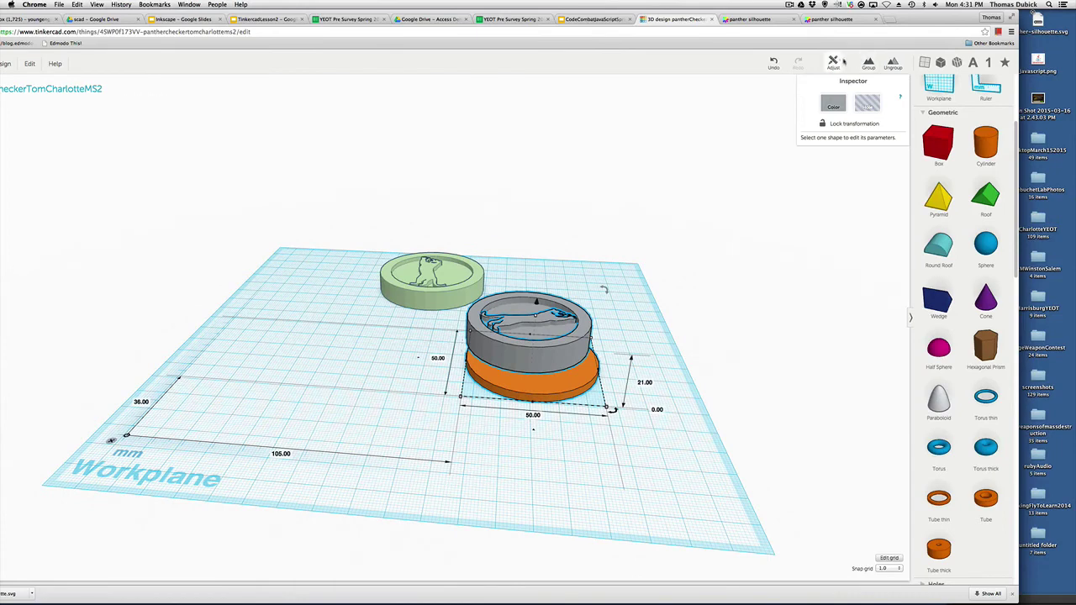
left_click(833, 62)
left_click(844, 79)
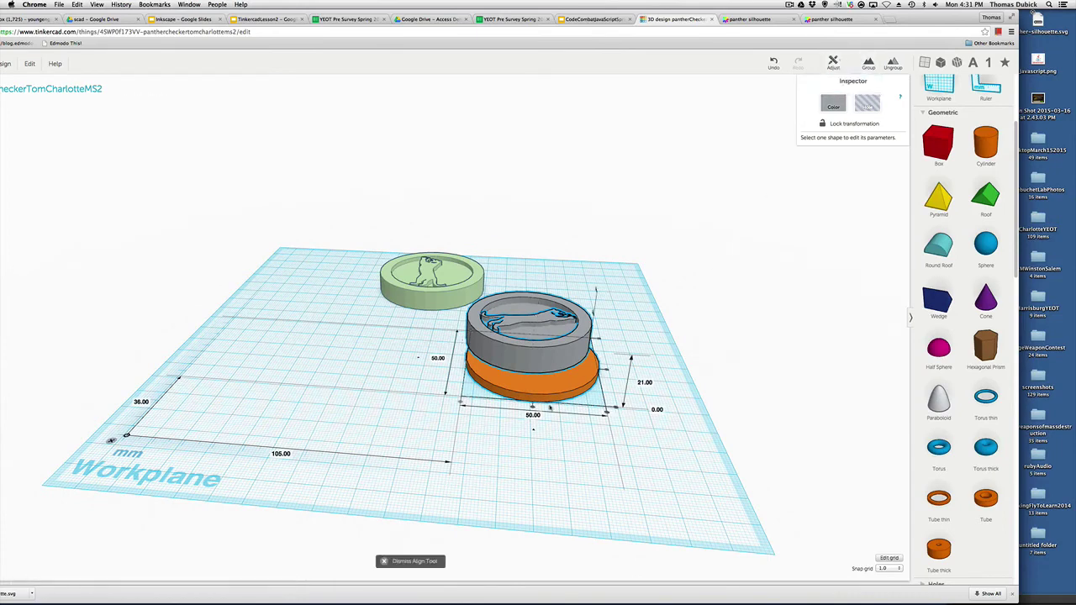
left_click(533, 432)
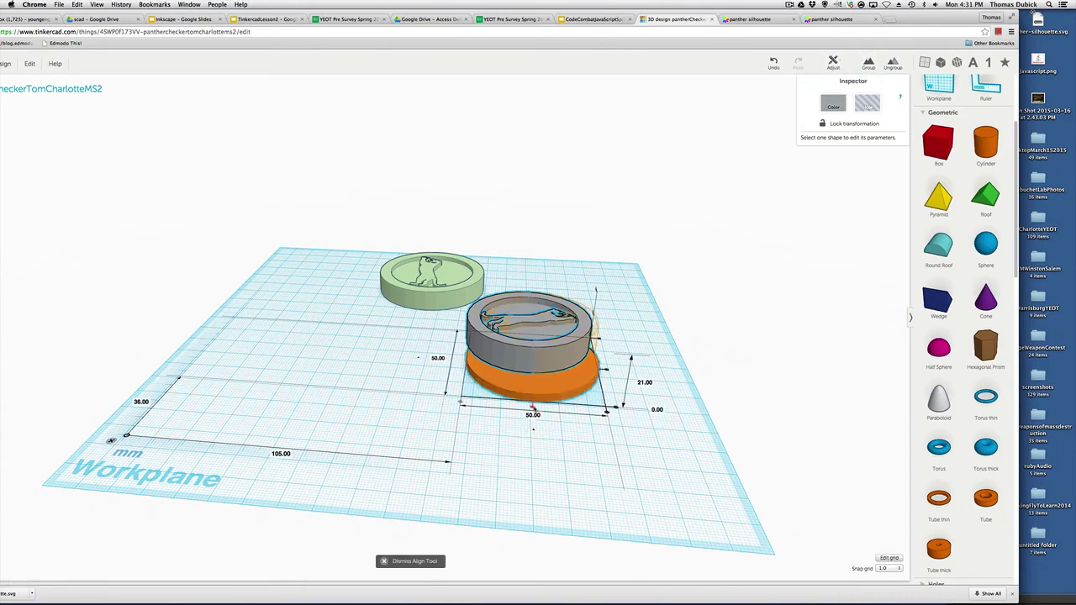
right_click_drag(533, 431, 485, 456)
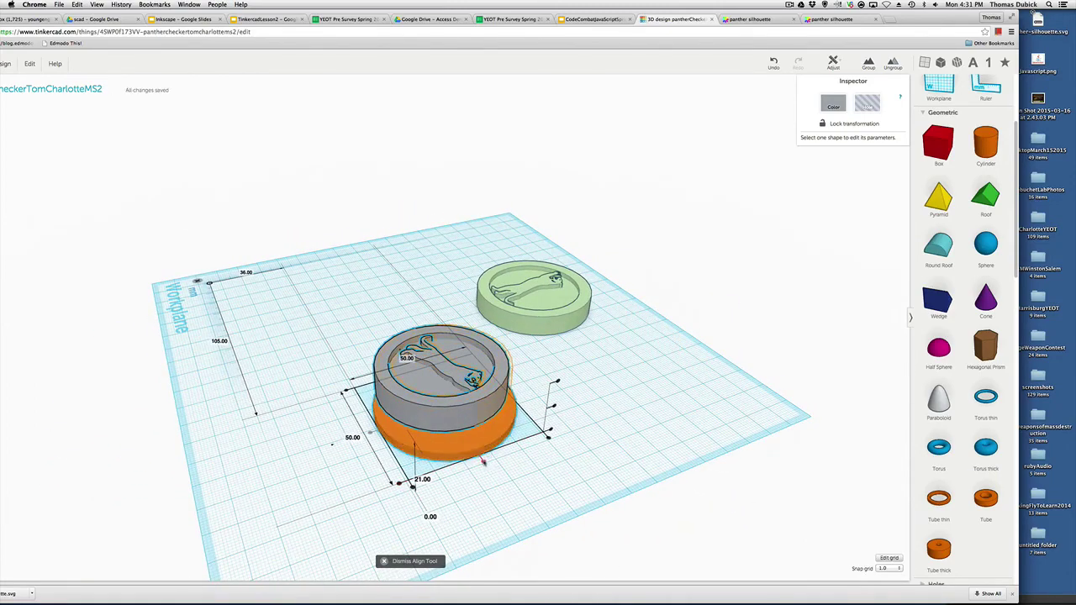
right_click_drag(538, 453, 621, 522)
left_click(622, 522)
left_click(530, 373)
left_click(619, 315)
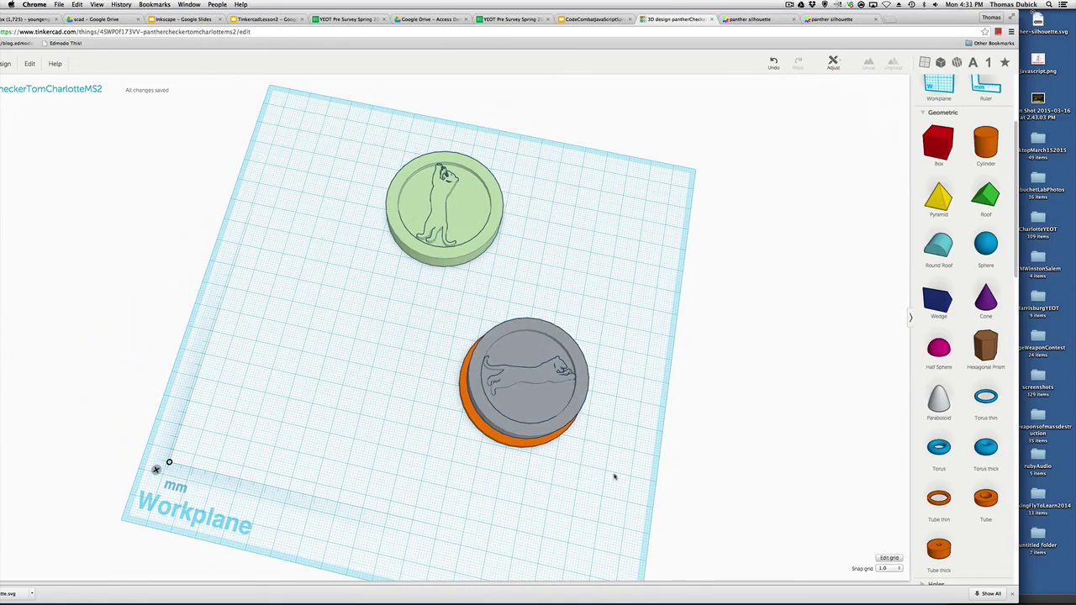
Lower the grey panther coin until it rests on top of the orange base disc
right_click_drag(614, 475, 543, 257)
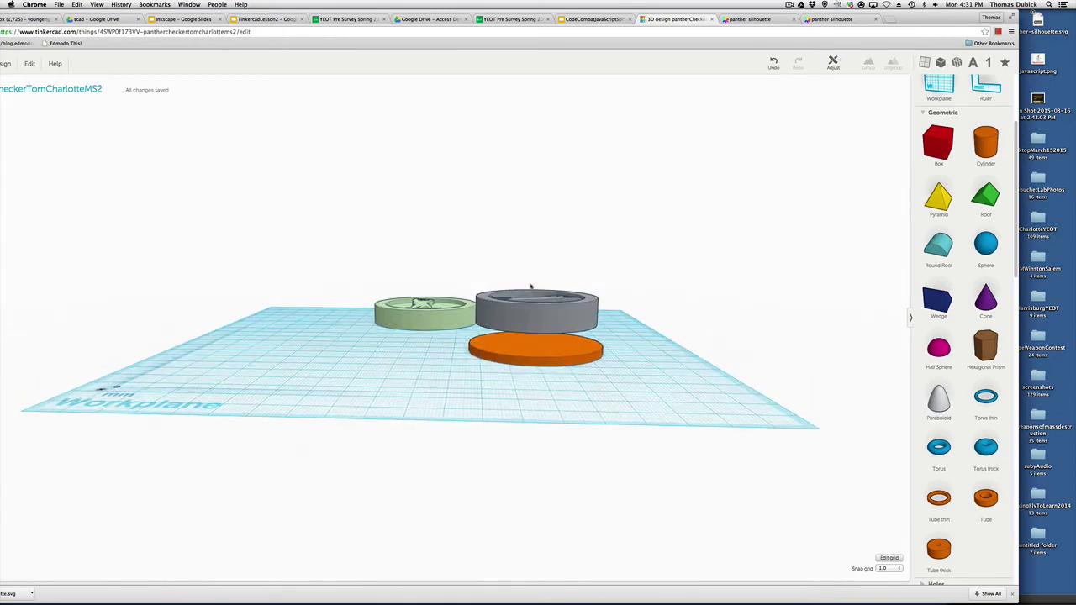
left_click(562, 316)
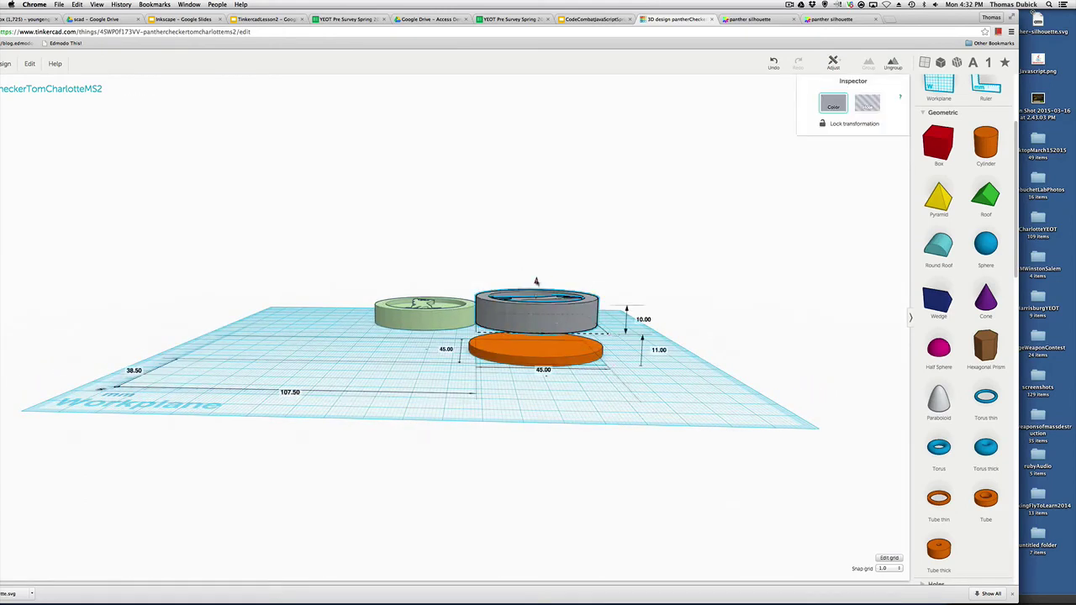
left_click_drag(536, 281, 536, 306)
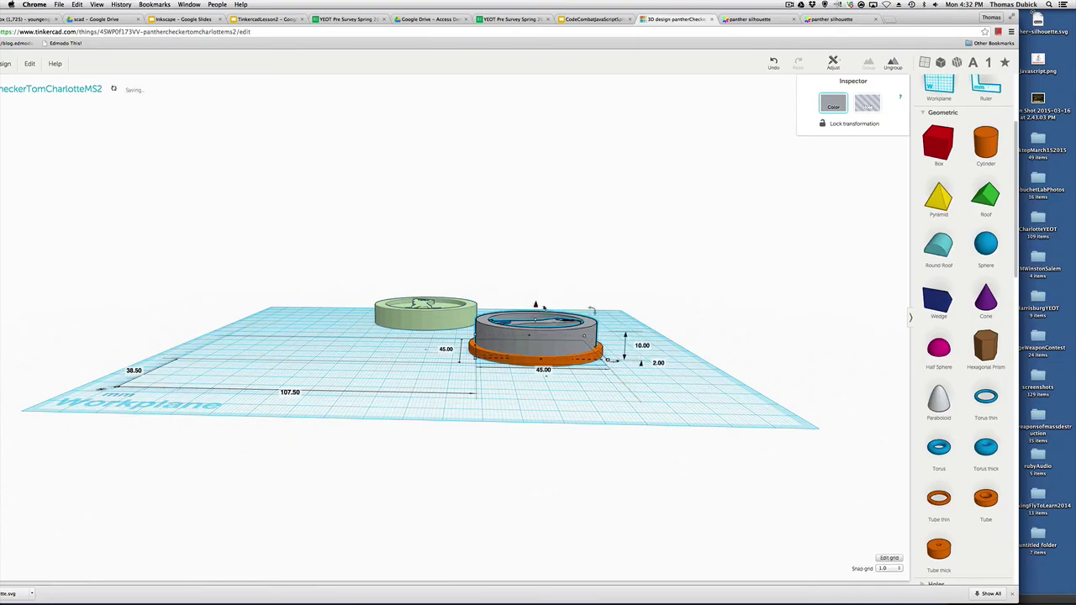
left_click(591, 407)
right_click_drag(526, 389, 471, 420)
left_click(546, 395)
right_click_drag(659, 471, 619, 391)
left_click(470, 321)
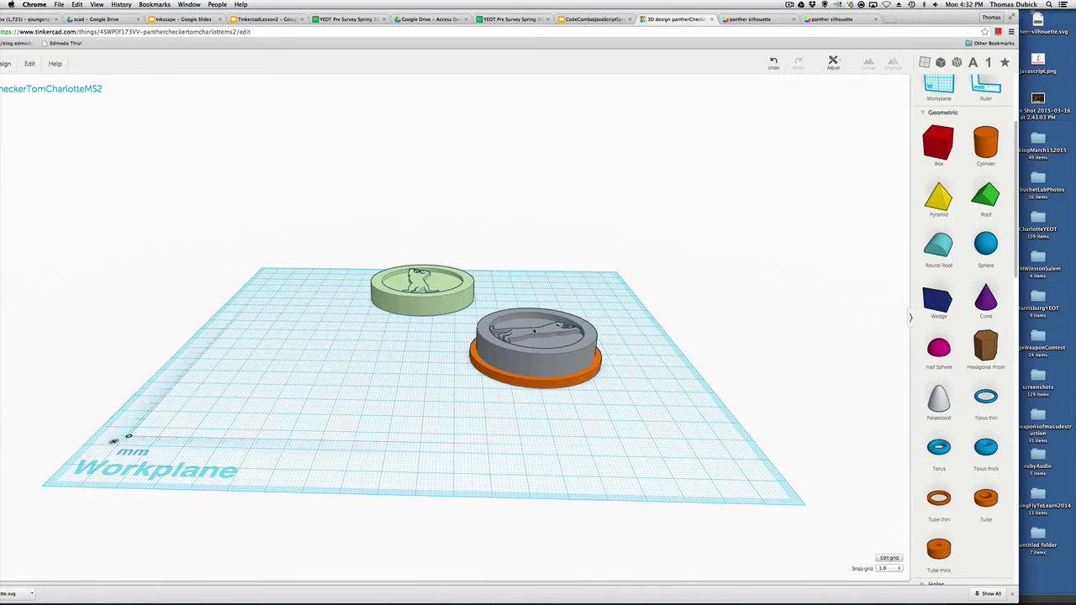
left_click(533, 330)
right_click_drag(547, 407, 555, 371)
Set the orange base's height to 4 mm
left_click(555, 370)
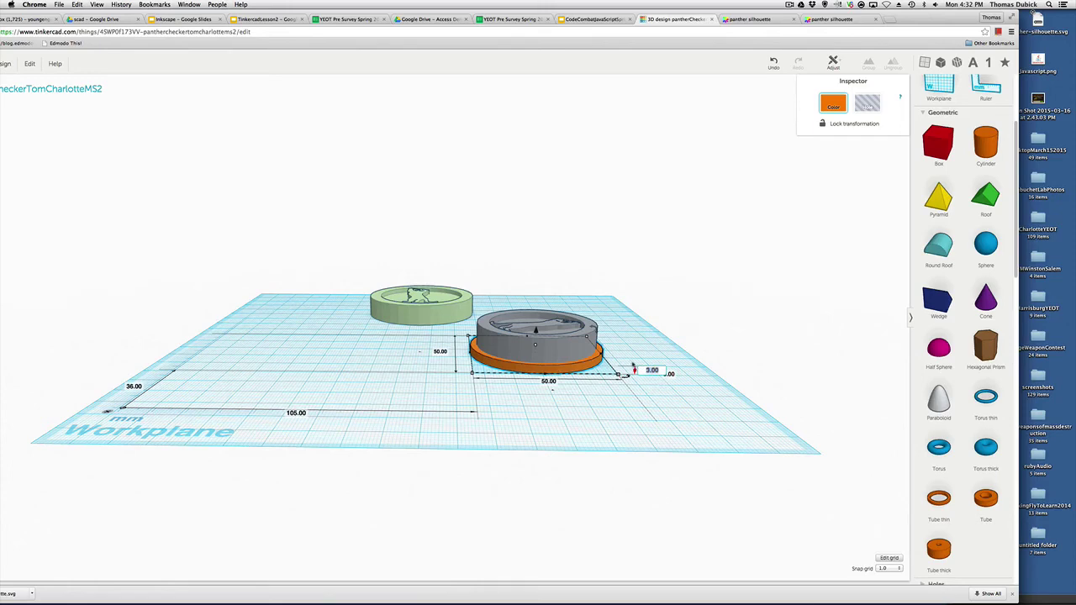
type("4")
key("Return")
left_click(660, 345)
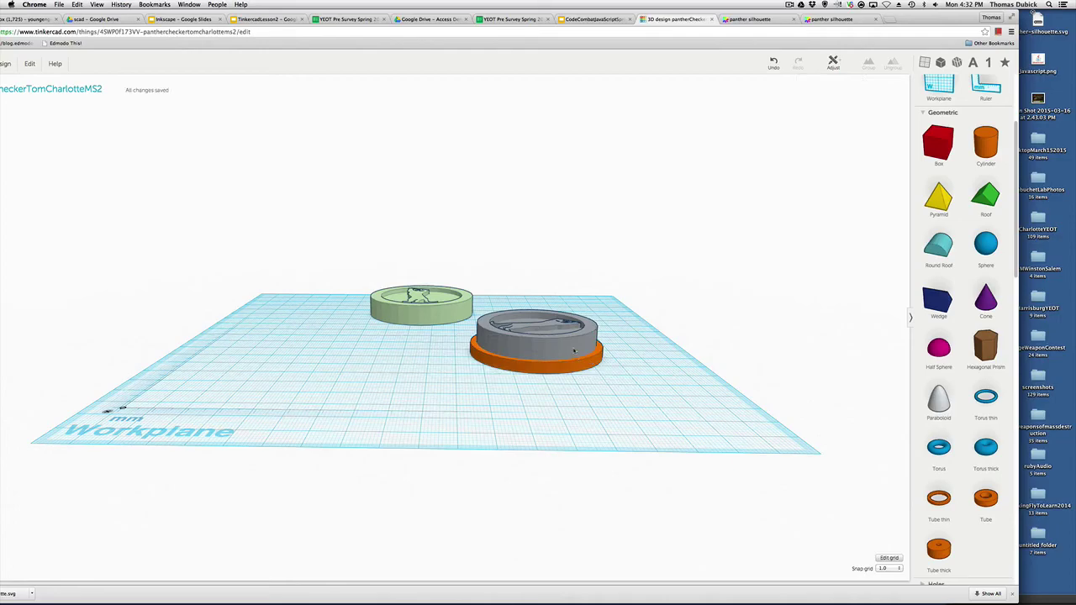
right_click_drag(589, 412, 142, 480)
left_click_drag(427, 328, 630, 458)
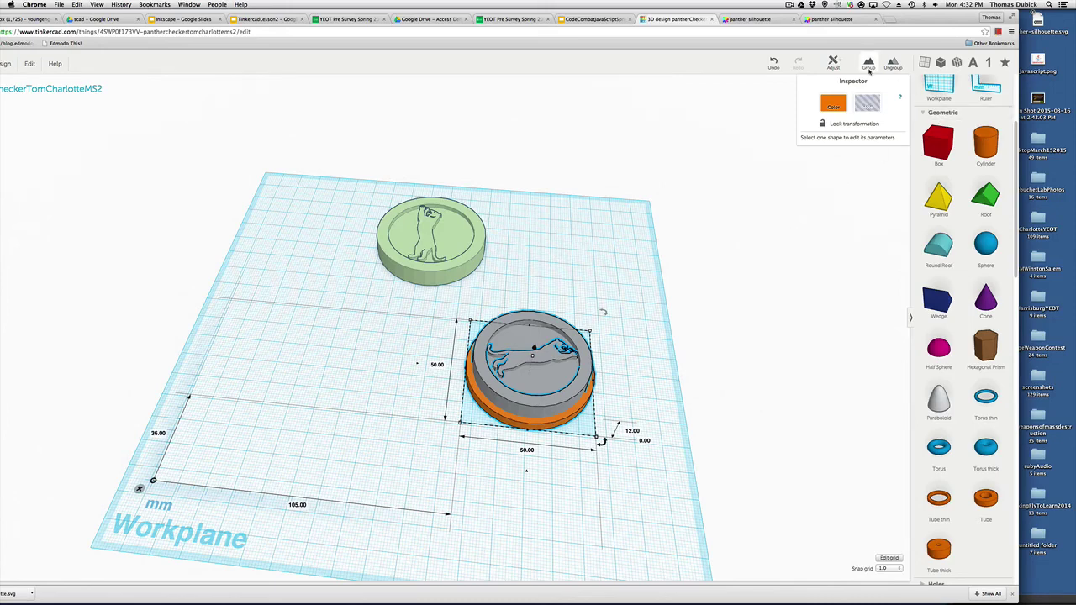
left_click(870, 67)
left_click(833, 102)
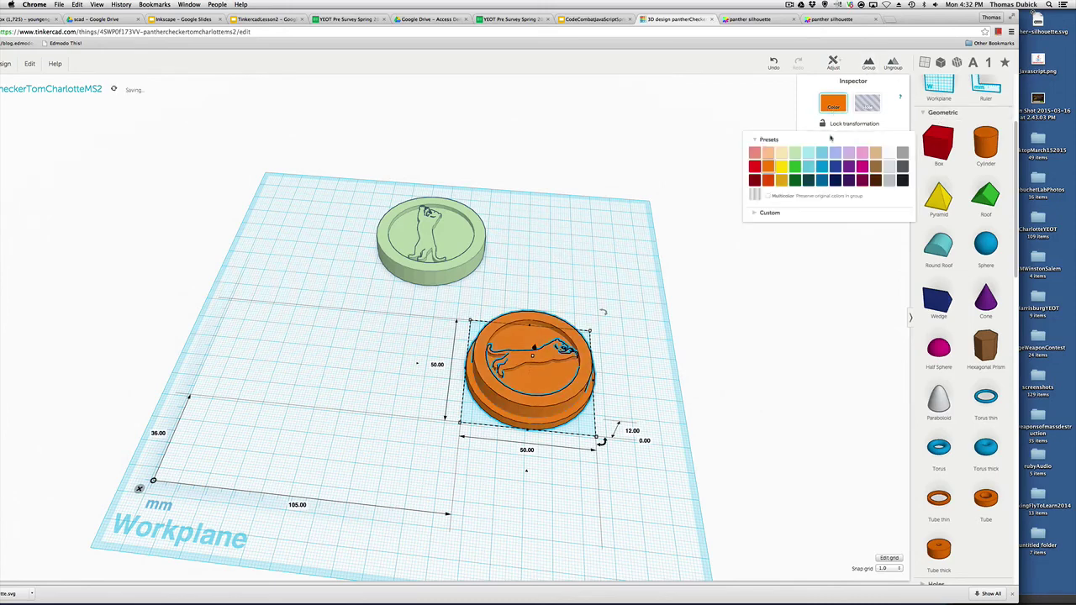
left_click(890, 152)
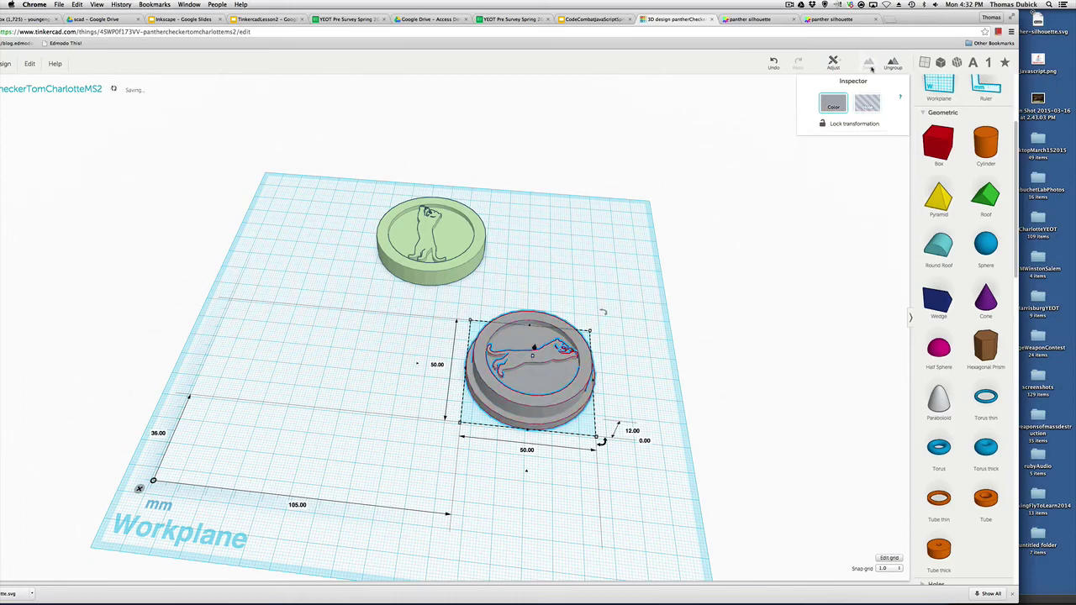
left_click(626, 238)
right_click_drag(620, 307, 625, 413)
Change the grey panther coin's height value from 12 mm to 10 mm
left_click(571, 411)
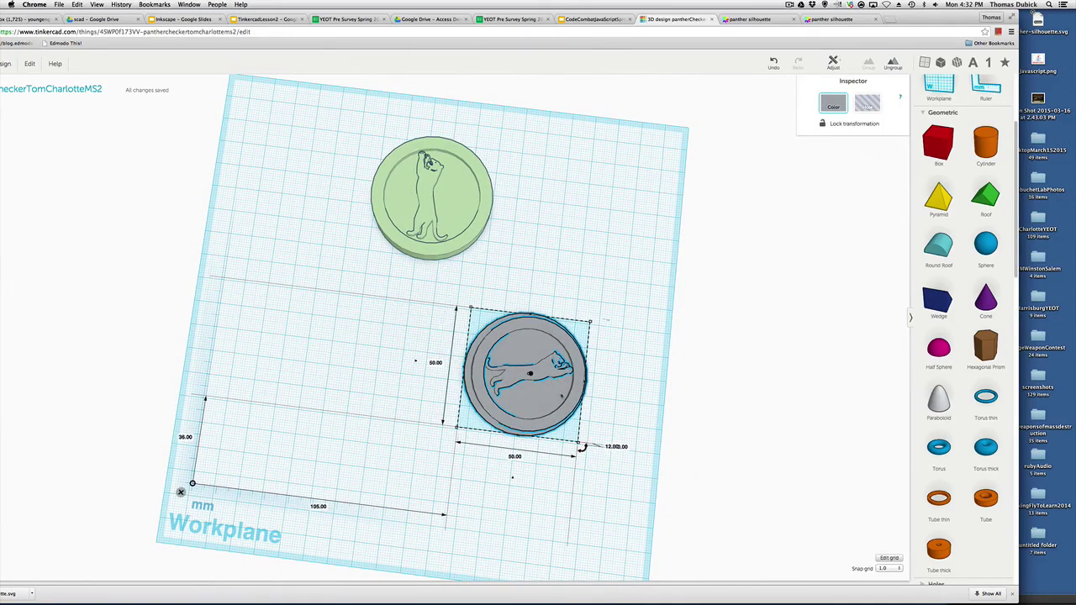
right_click_drag(603, 389, 603, 311)
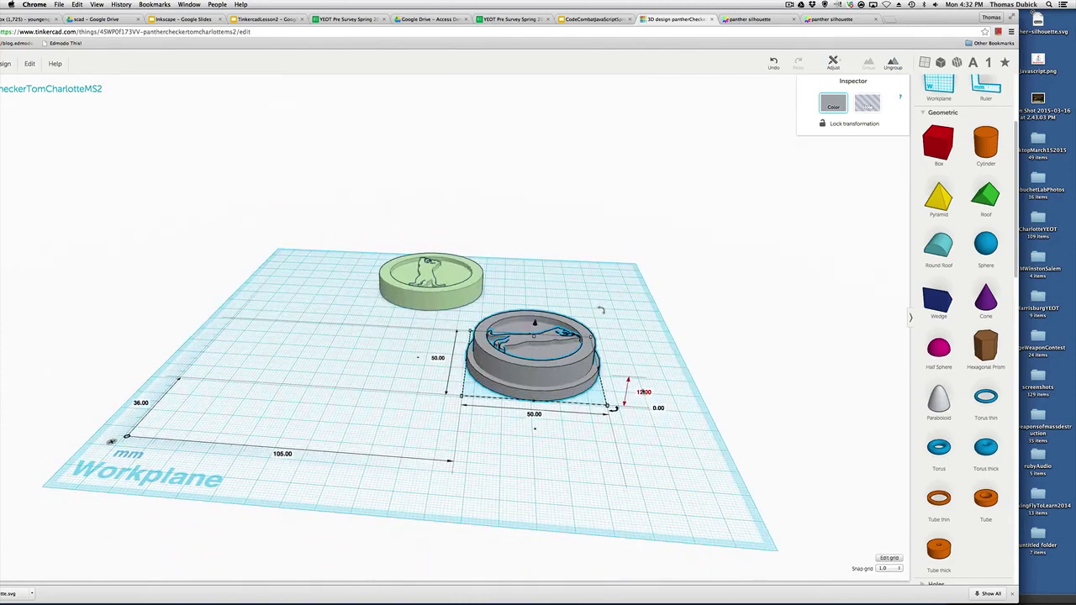
right_click_drag(639, 407, 647, 367)
left_click(648, 364)
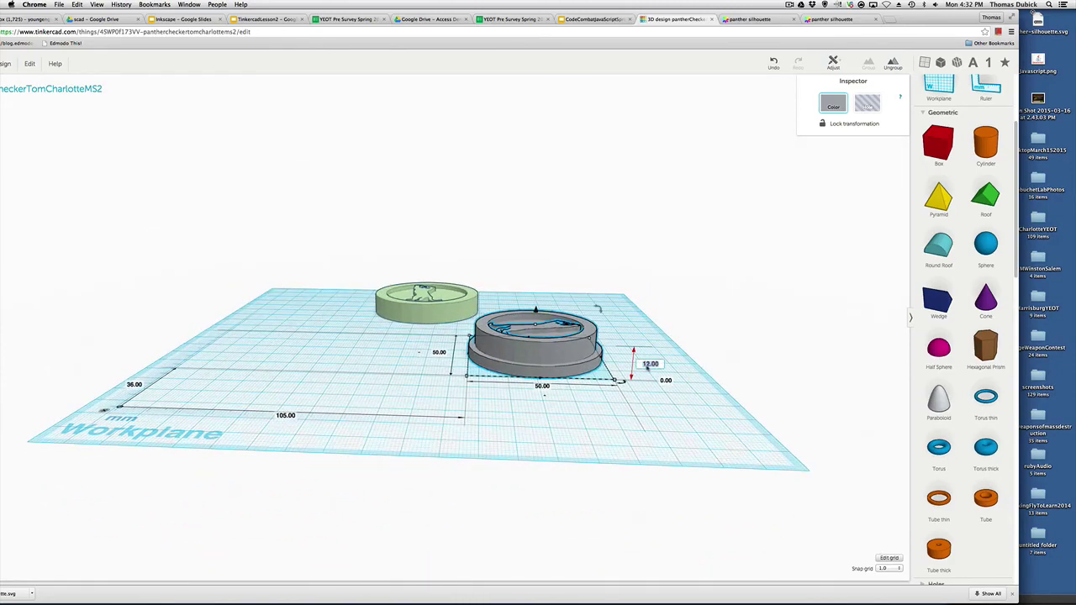
type("18")
key("Return")
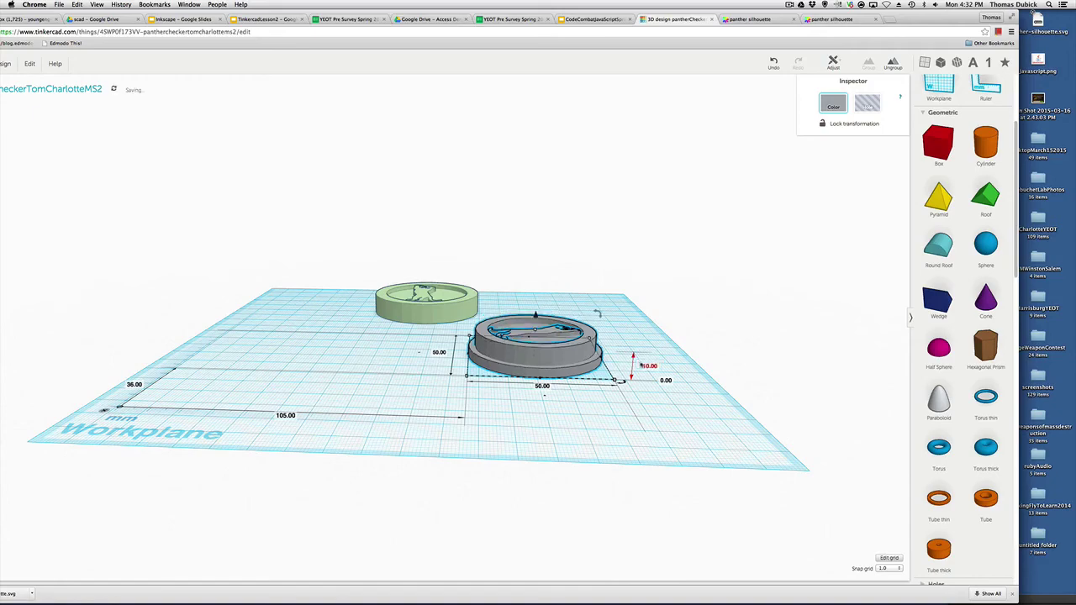
left_click(637, 356)
right_click_drag(636, 356, 483, 351)
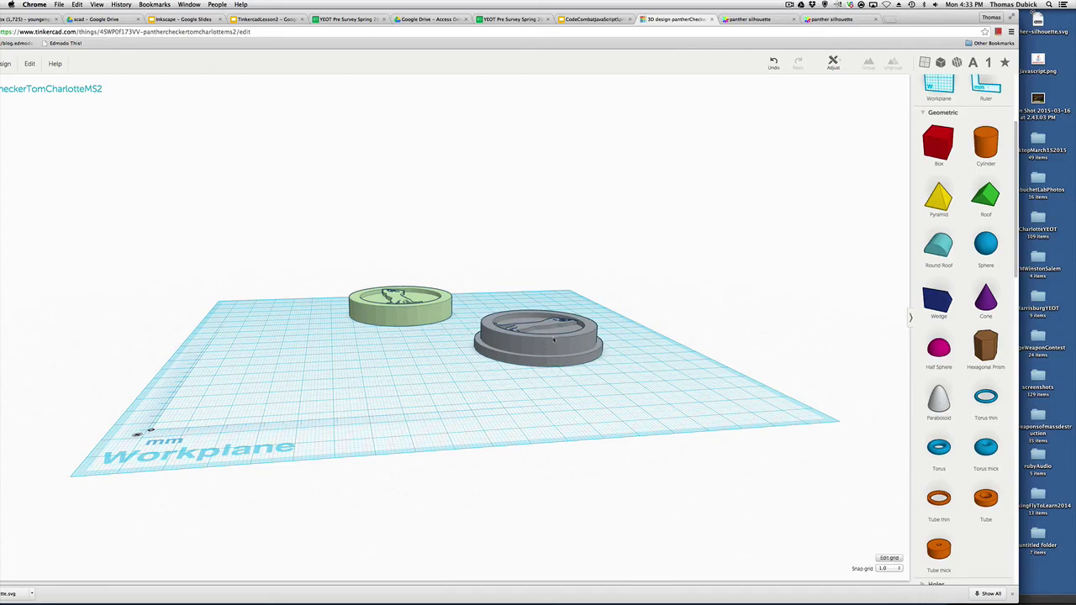
Move the green coin down beside the grey coin in a top-down view
right_click_drag(504, 391, 490, 481)
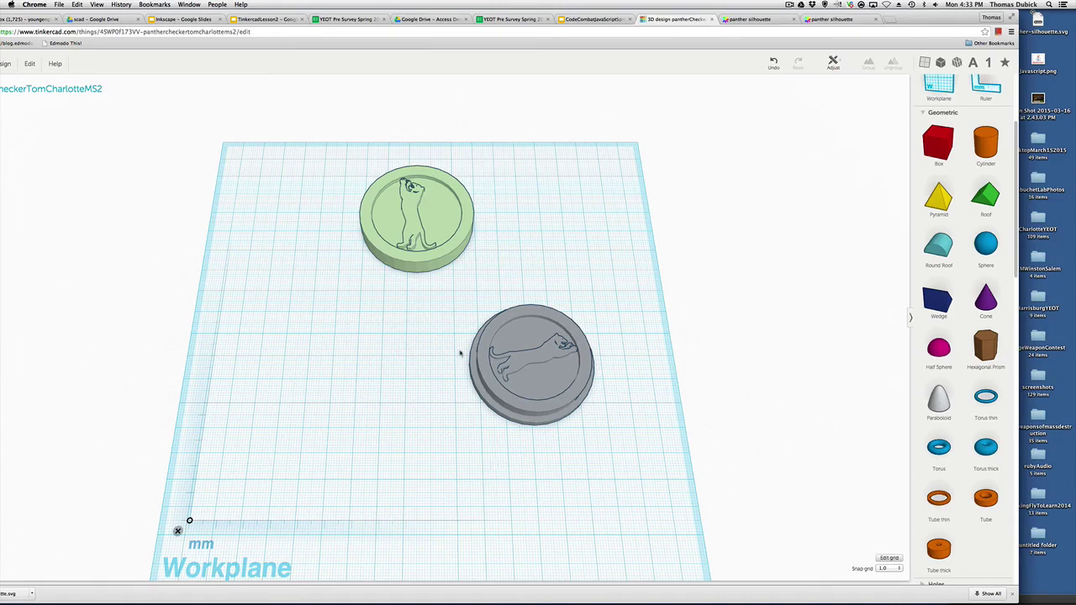
left_click_drag(414, 202, 329, 353)
left_click(386, 410)
Rotate the green coin -90° so its panther lies horizontal
left_click(387, 410)
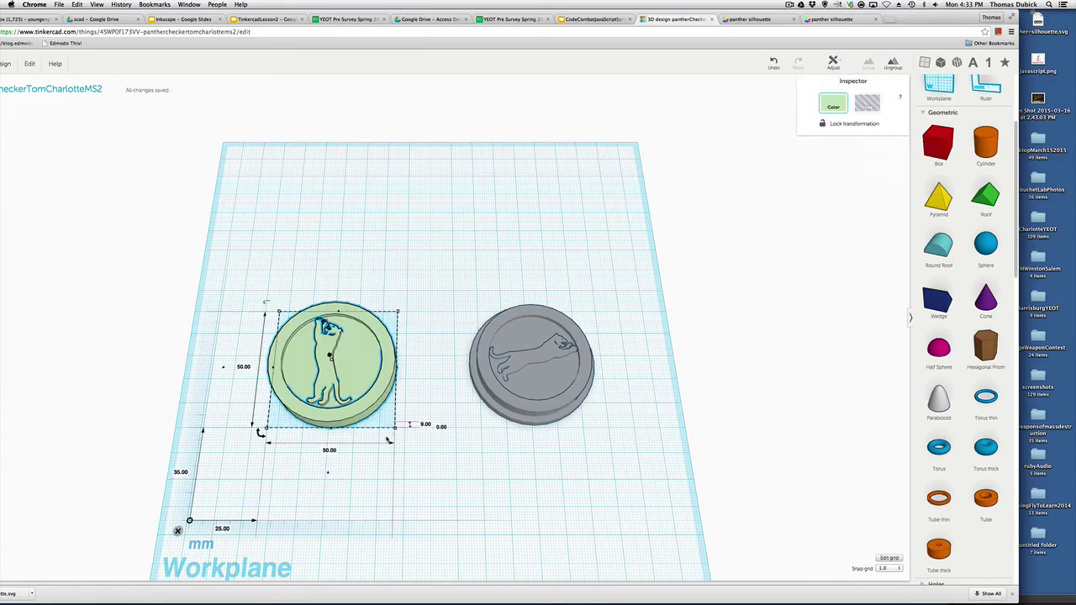
left_click_drag(259, 433, 326, 471)
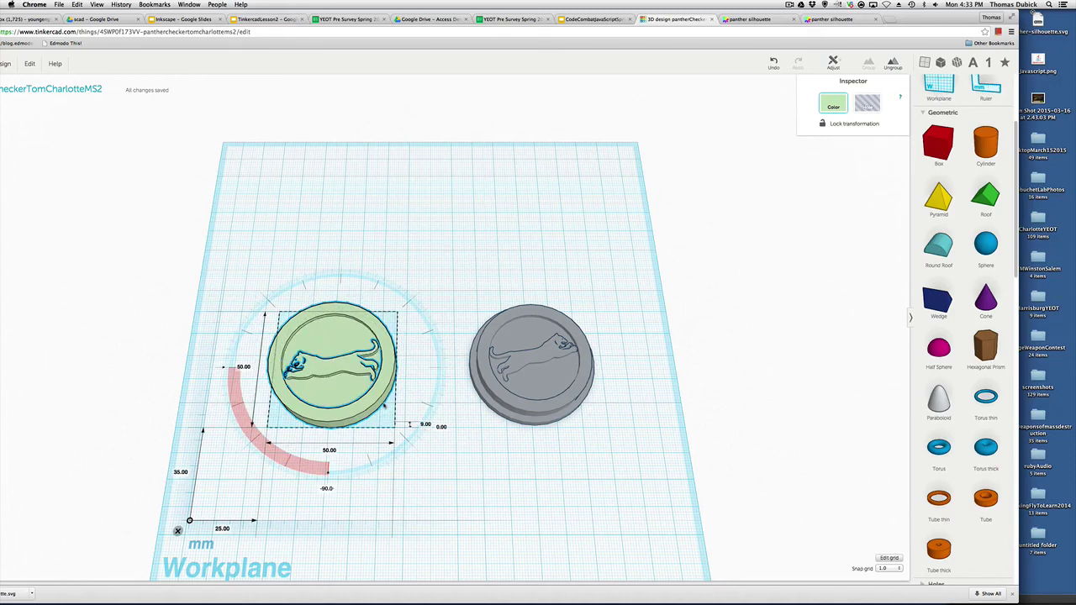
left_click(442, 313)
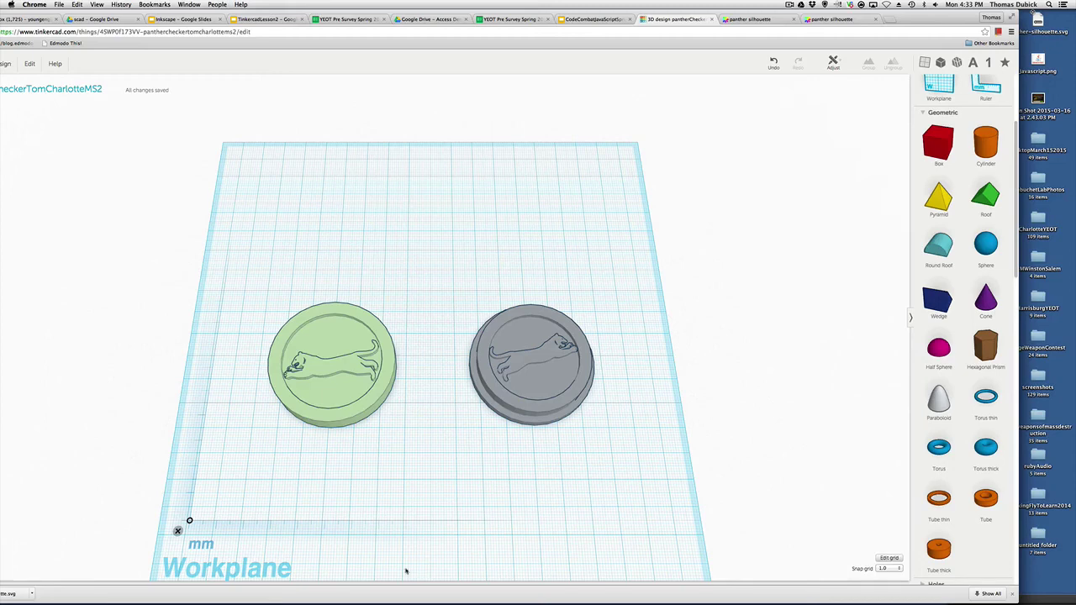
left_click(334, 391)
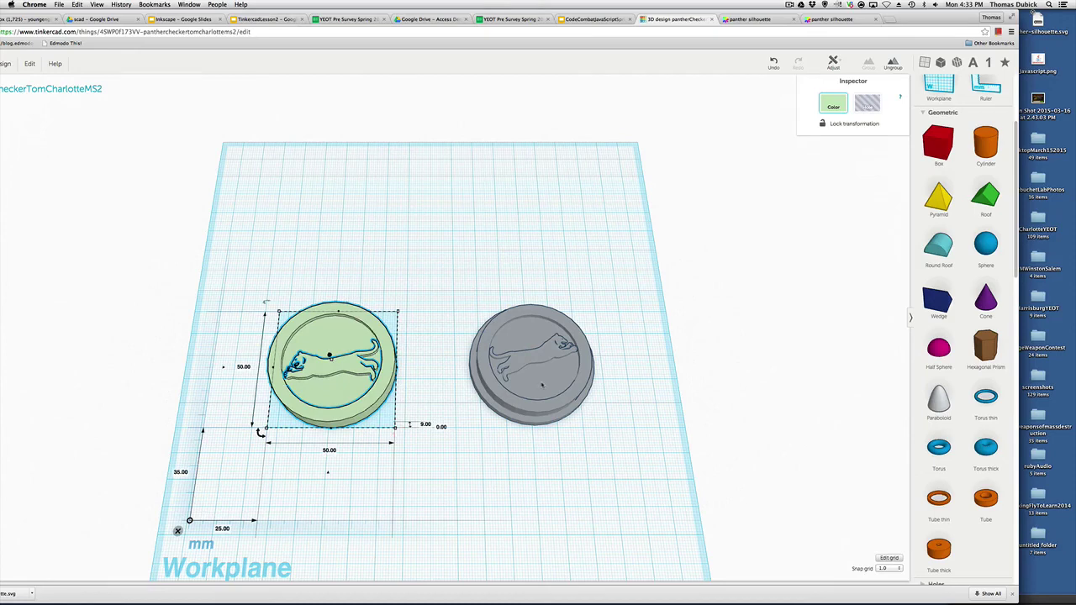
left_click(544, 383)
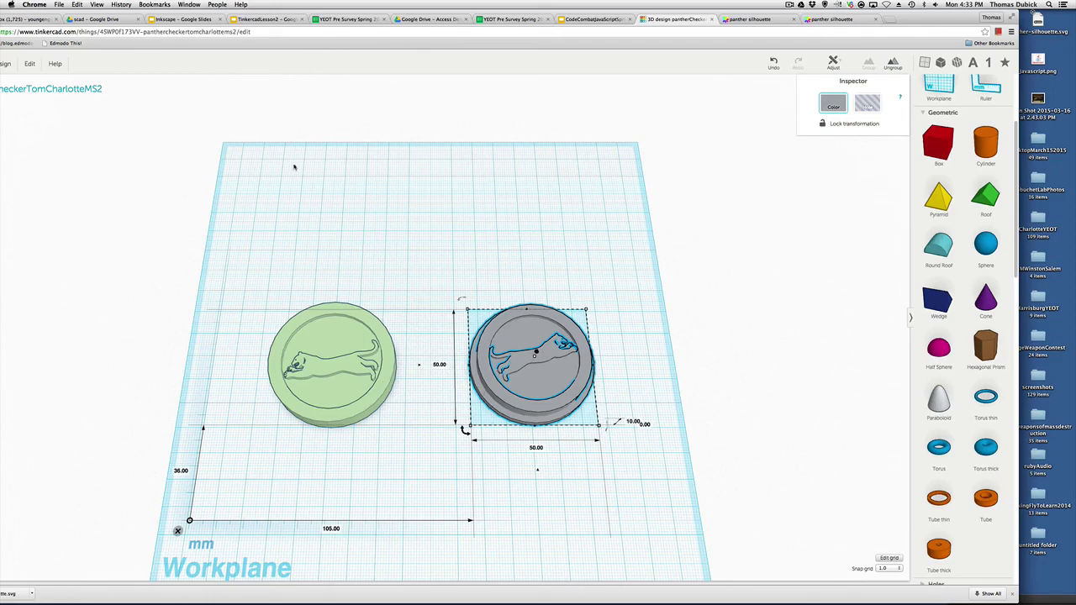
Rename the design with a 'final' prefix and capital P, drop the trailing 2, and delete the green coin
double_click(908, 12)
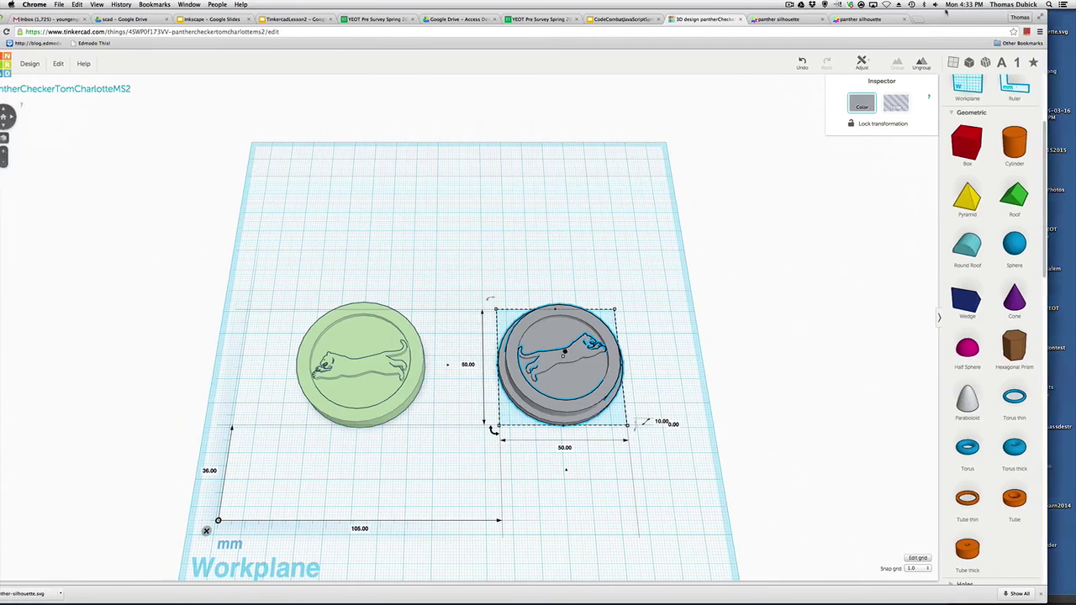
double_click(102, 87)
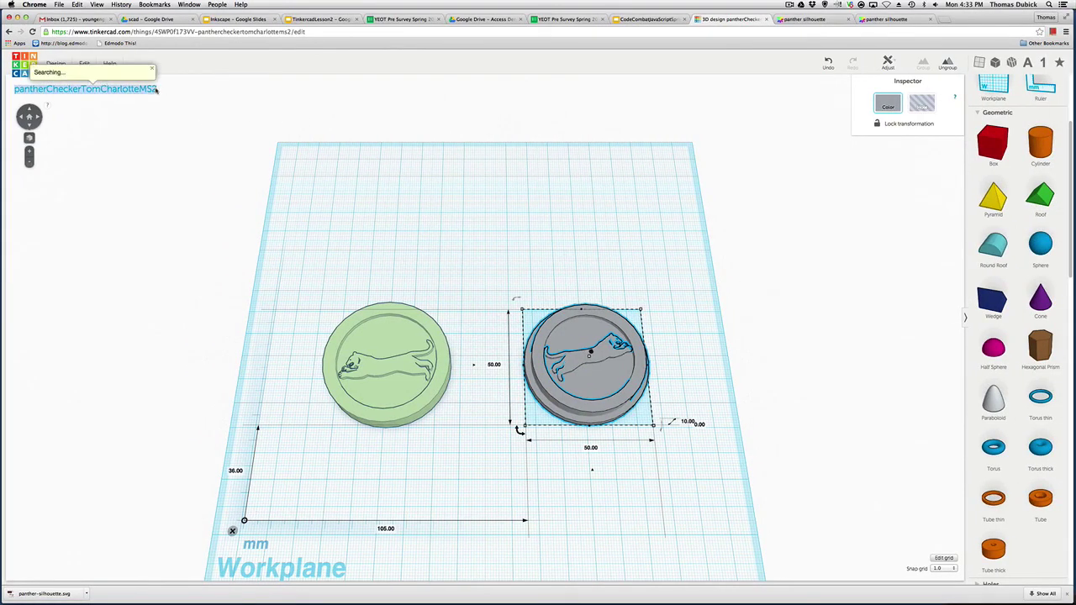
left_click(55, 63)
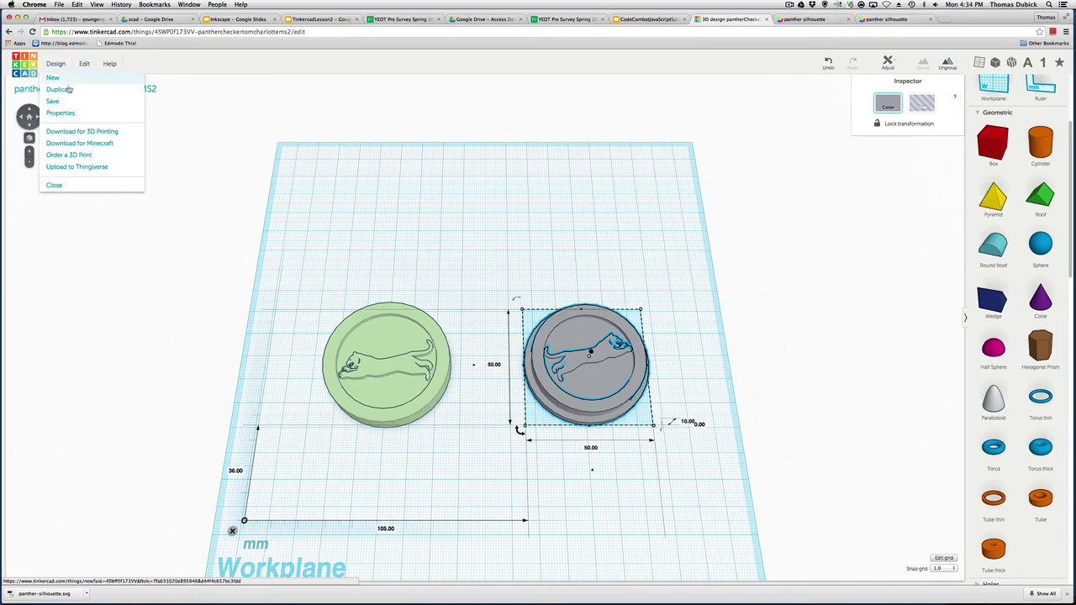
left_click(72, 116)
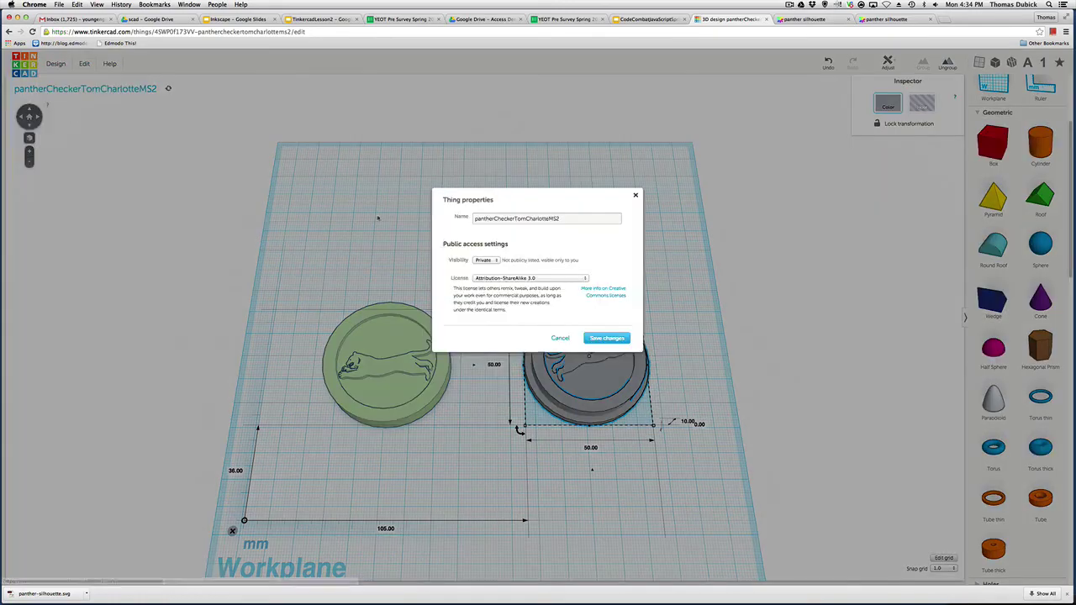
left_click(572, 221)
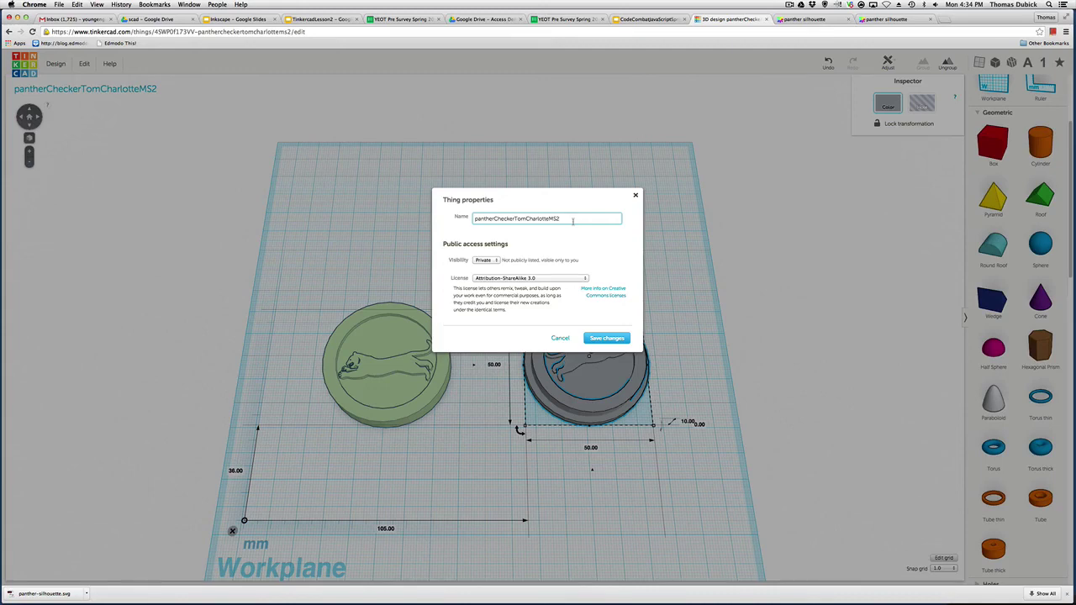
key("BackSpace")
type("final")
key("Delete")
type("P")
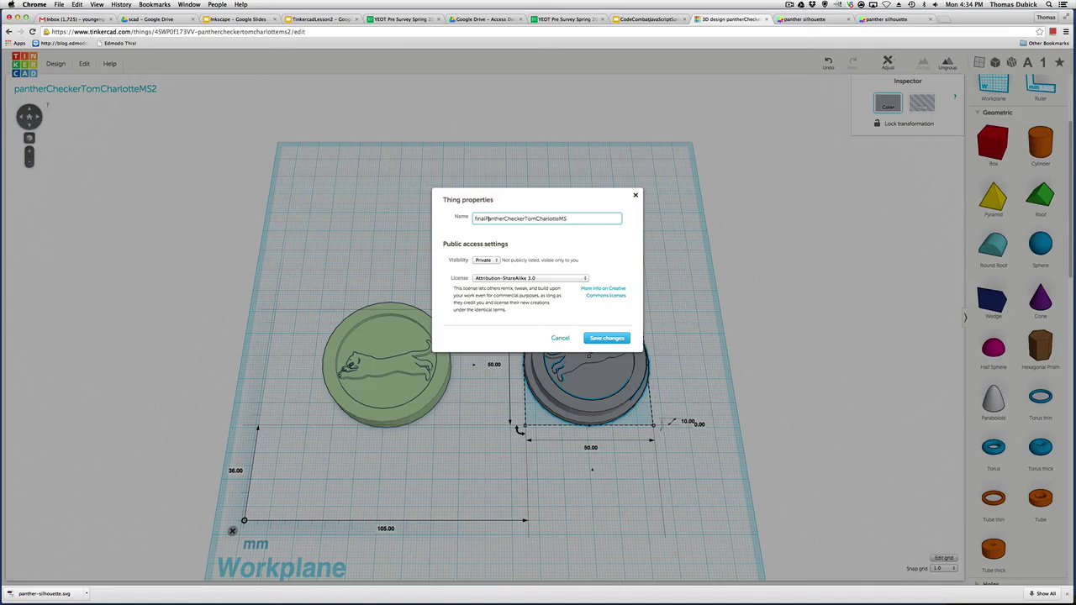
left_click(592, 340)
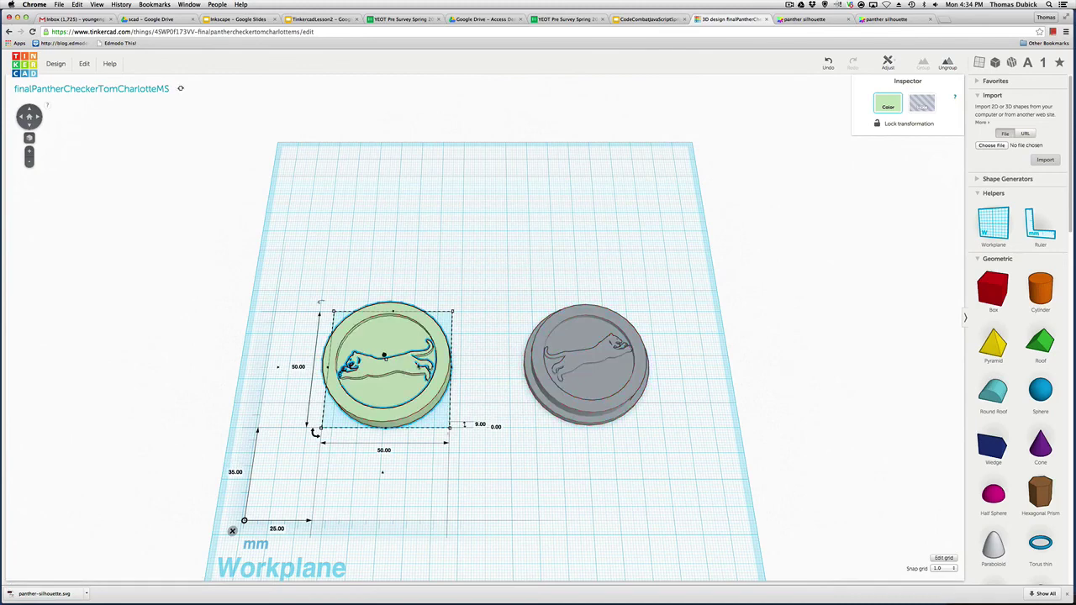
key("Delete")
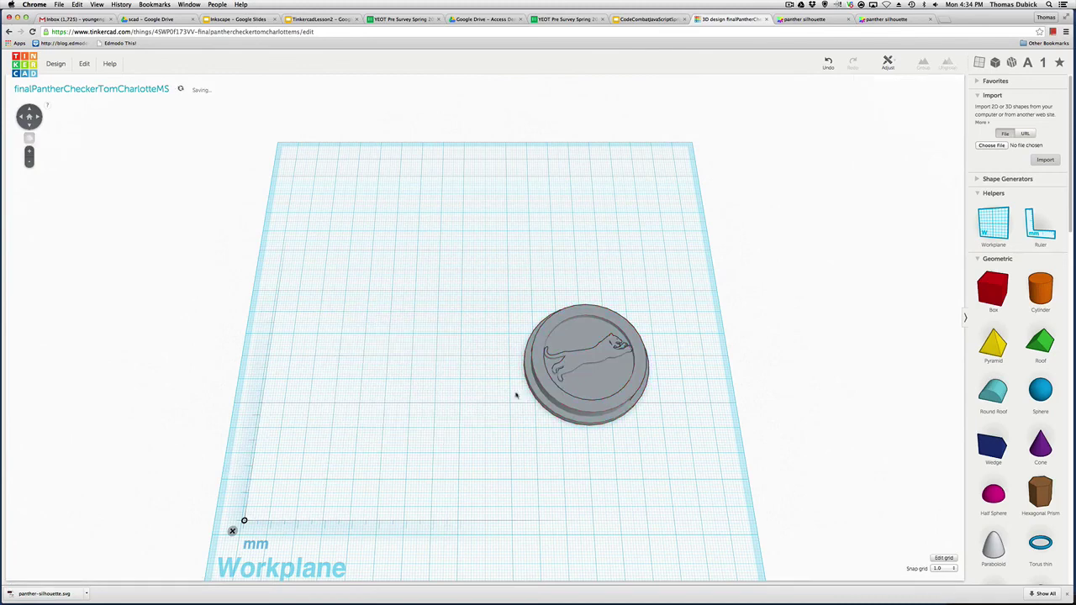
Move the grey coin toward the workplane centre, then reopen the final panther checker design
left_click_drag(571, 345, 497, 316)
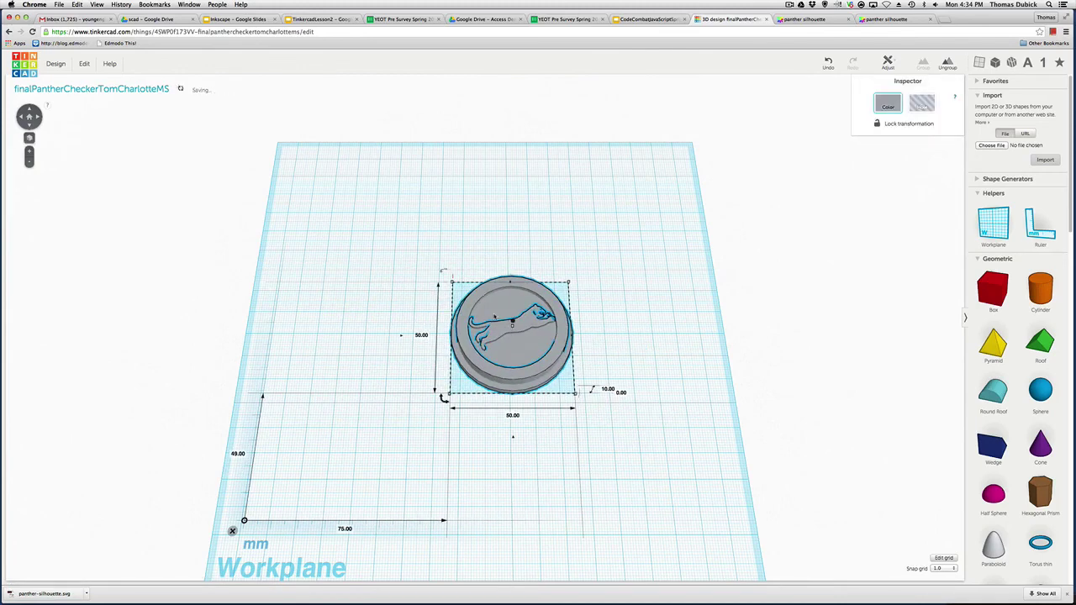
left_click(385, 281)
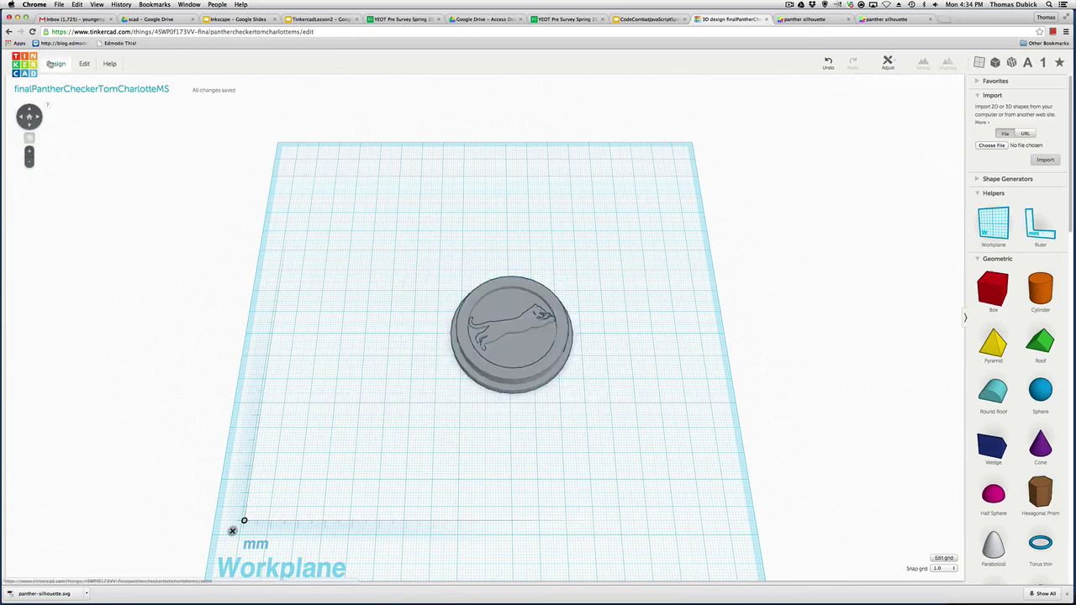
left_click(32, 74)
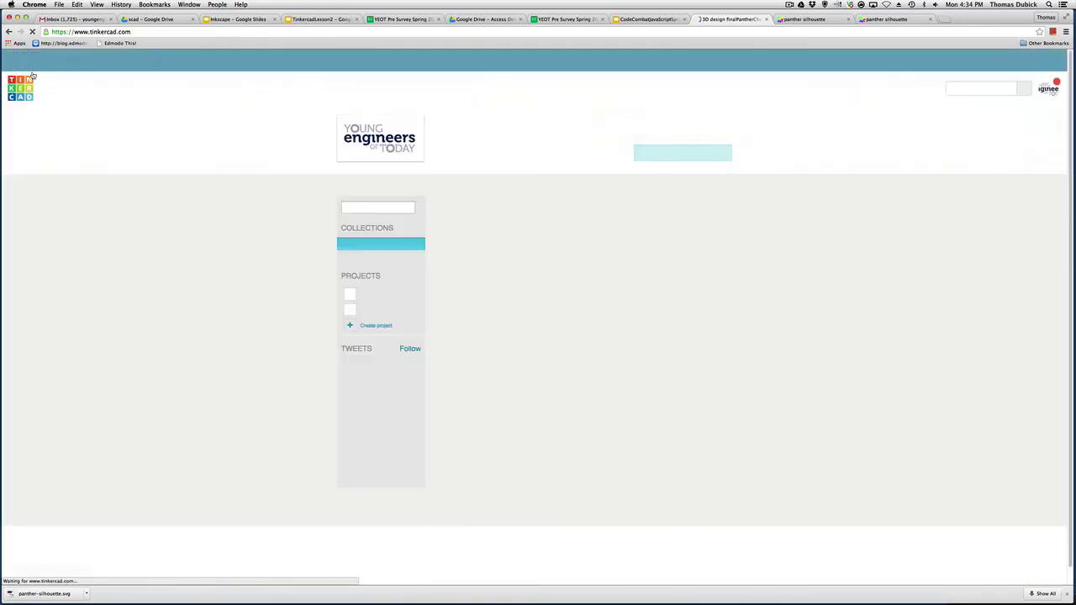
mouse_move(549, 318)
mouse_move(488, 286)
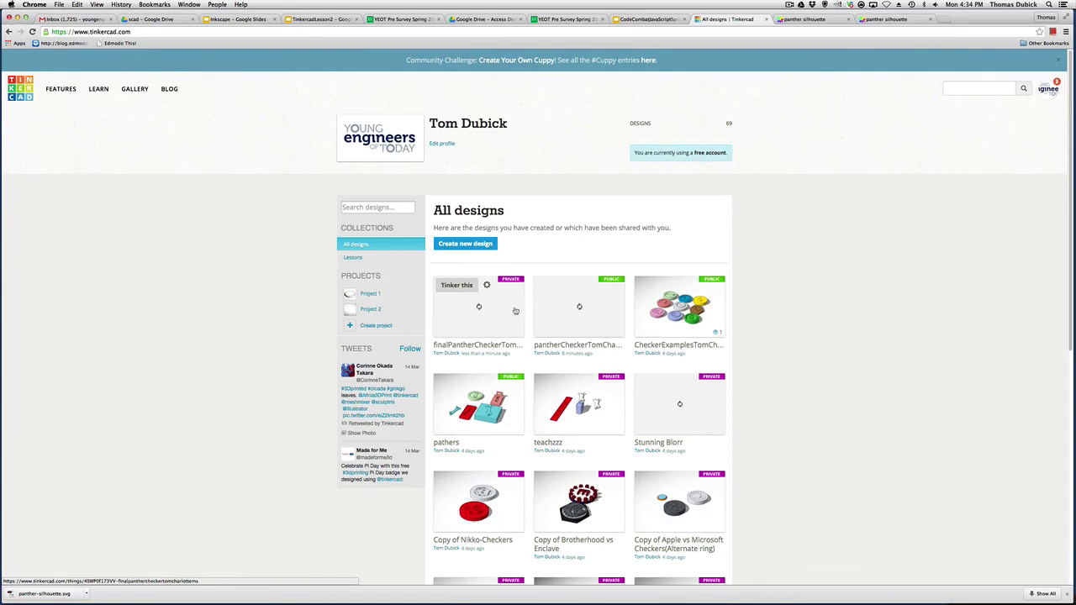
left_click(472, 286)
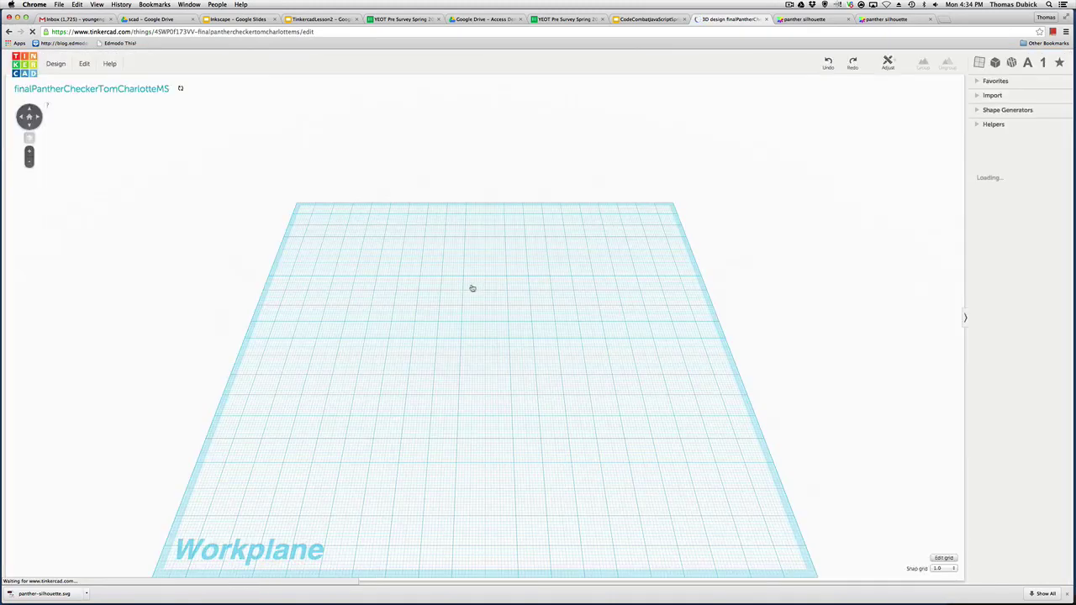
Set the design's visibility to Public and go back to the All designs dashboard
left_click(57, 64)
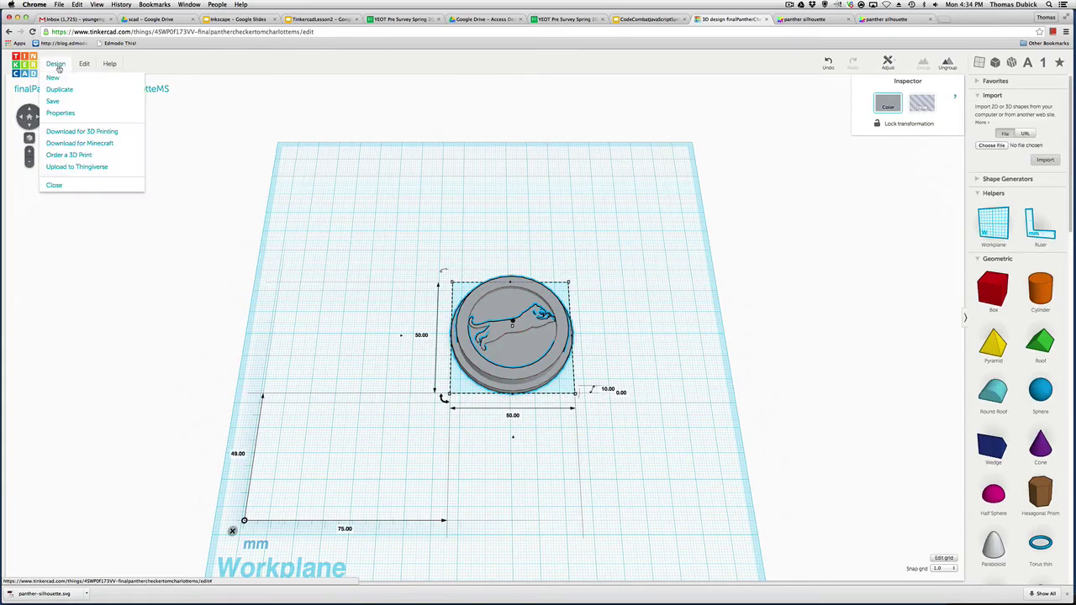
left_click(60, 113)
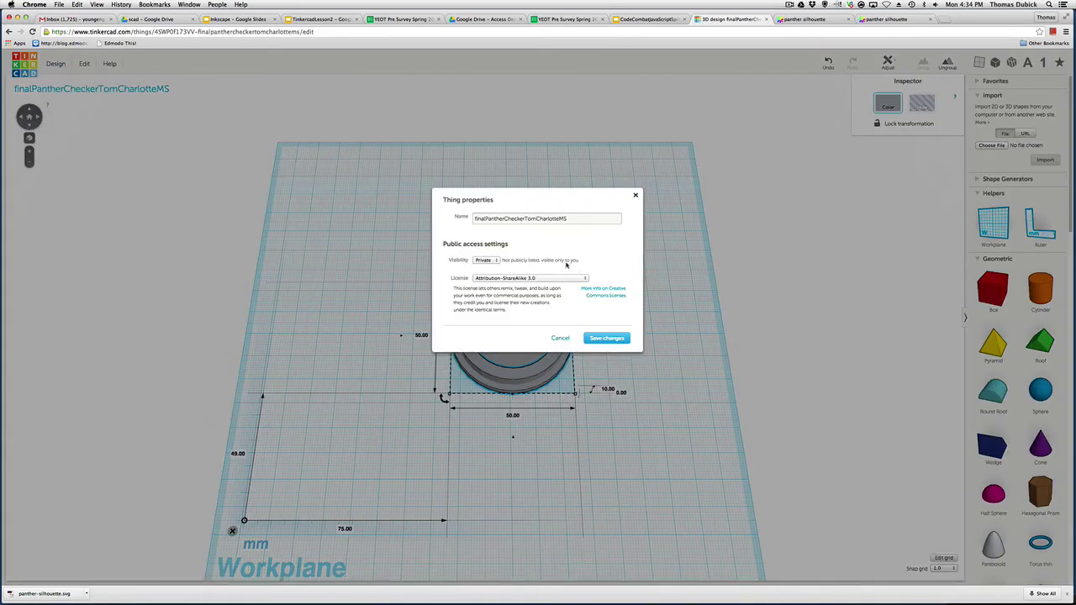
left_click(498, 260)
left_click(495, 268)
left_click(606, 337)
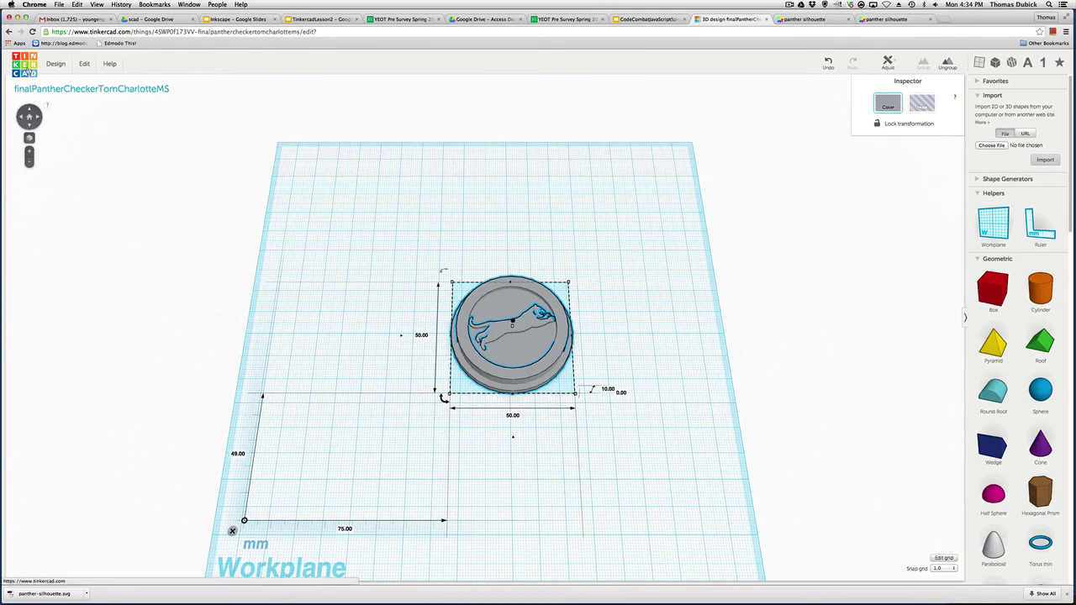
left_click(27, 72)
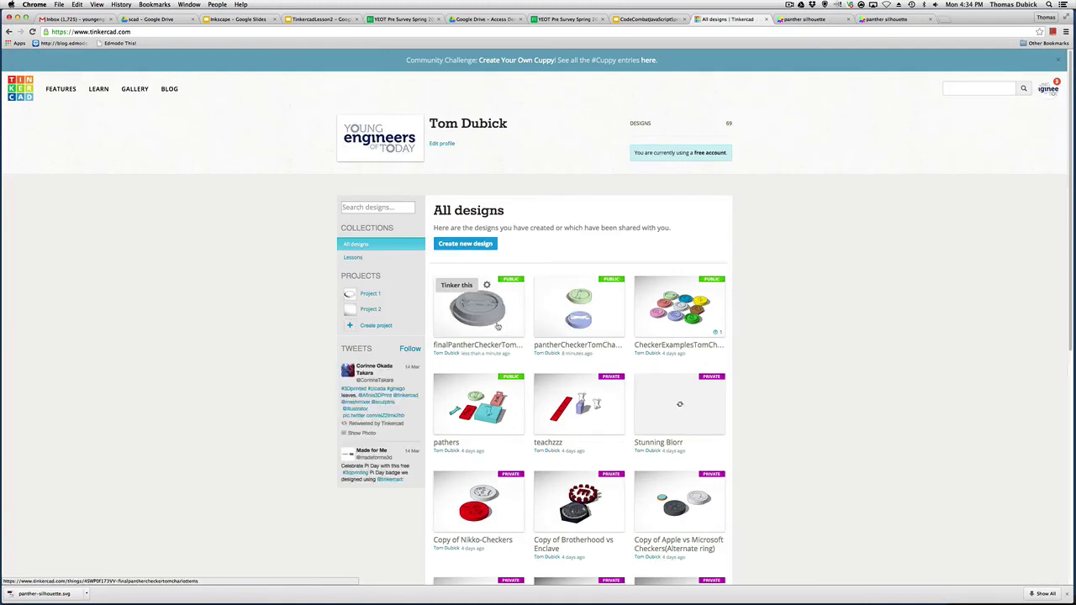
left_click(485, 318)
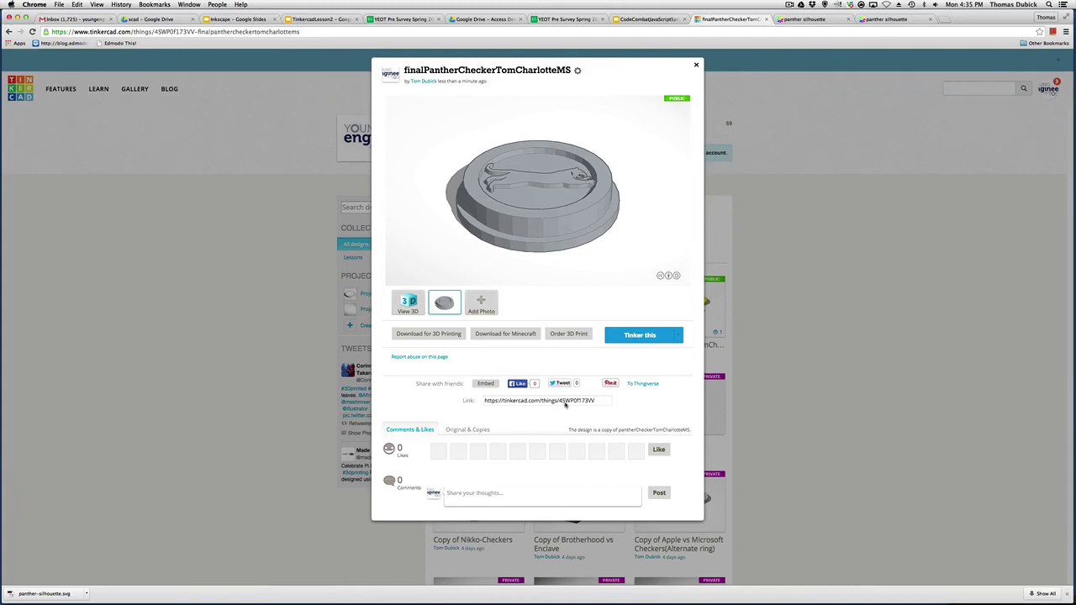
left_click(696, 65)
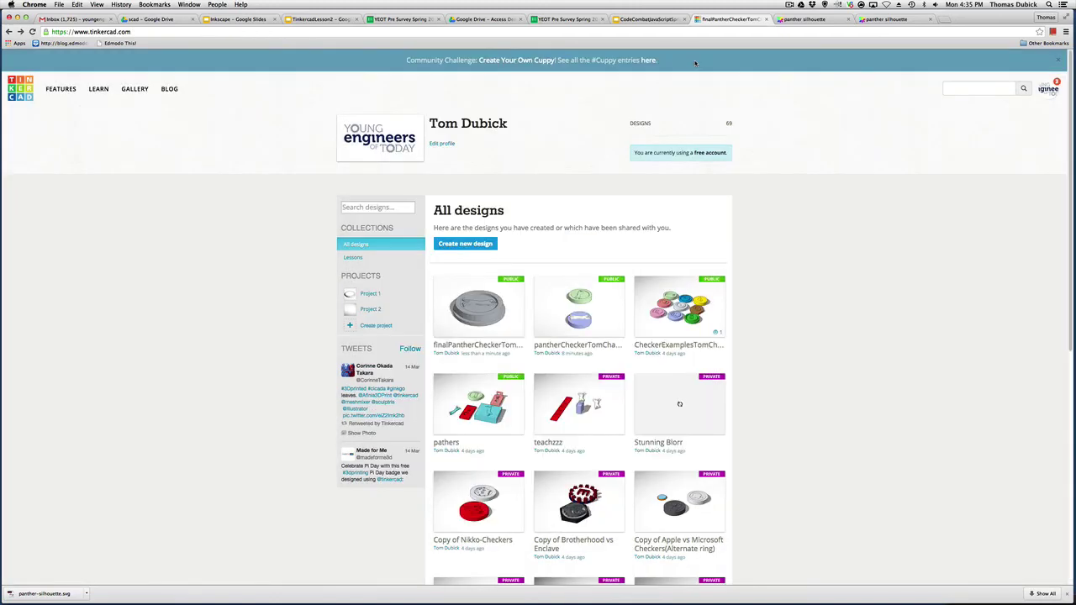